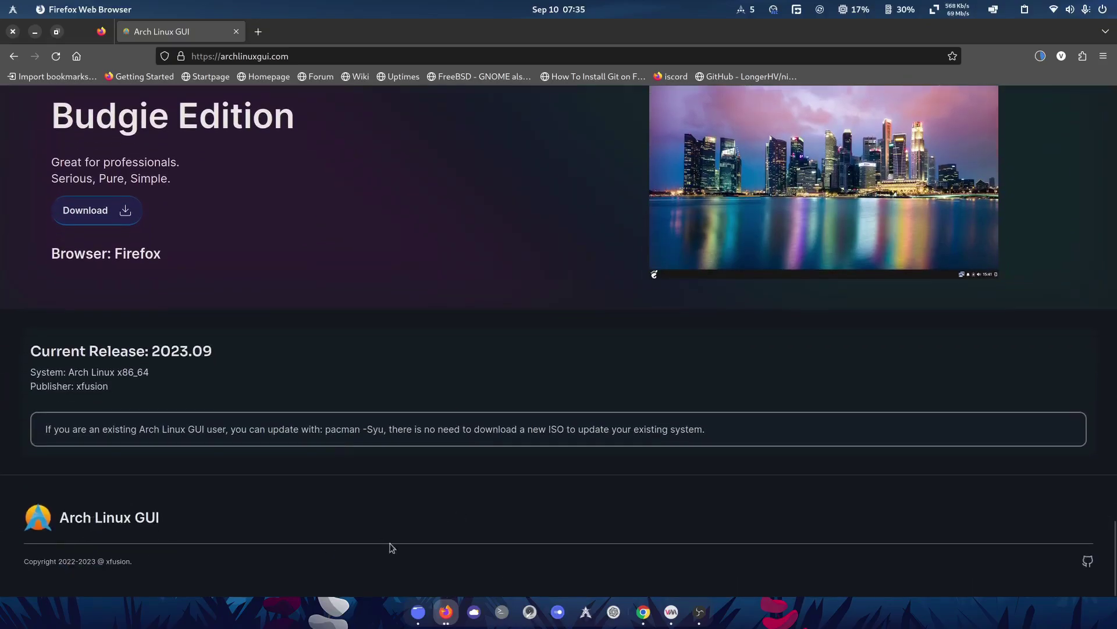
Scroll the Arch Linux GUI homepage down to the XP Edition section and briefly highlight its description
scroll(555, 516, "up", 5)
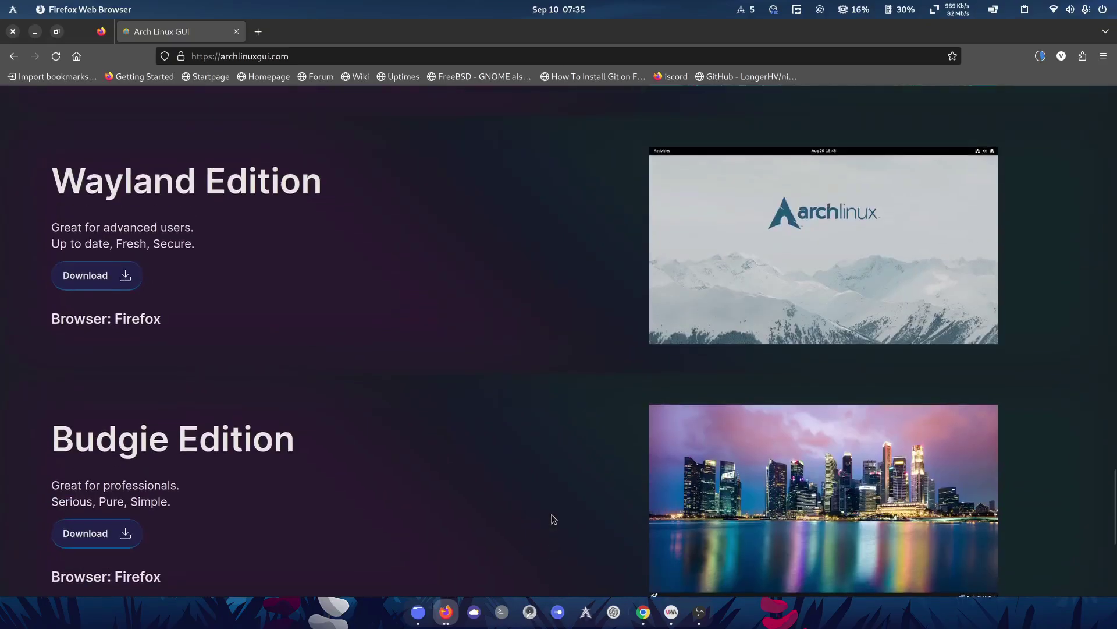
scroll(553, 519, "up", 7)
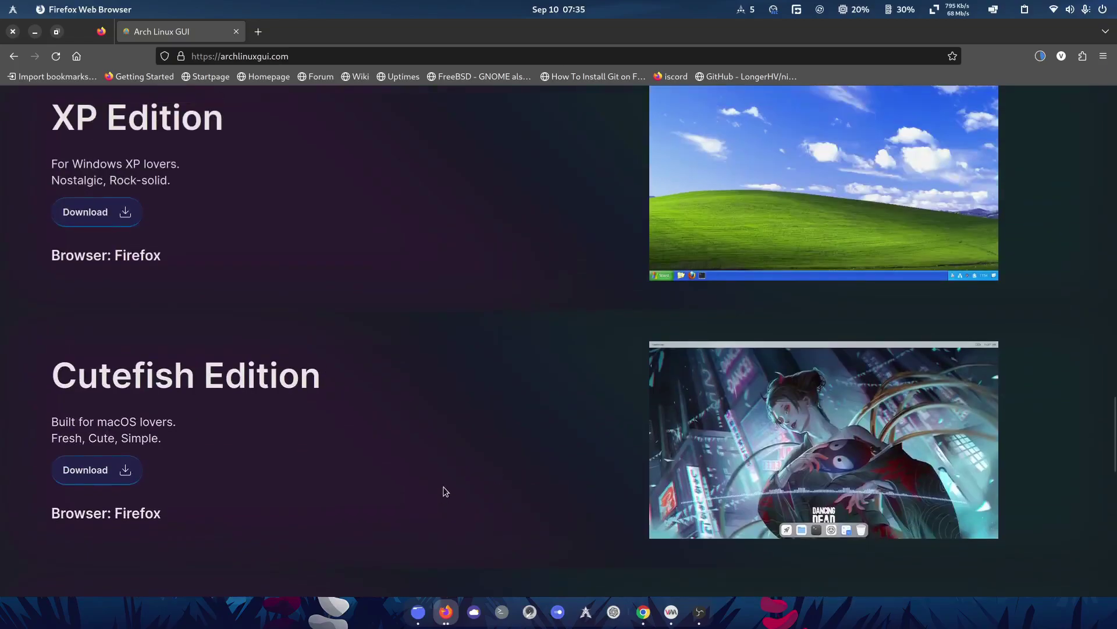
scroll(445, 492, "up", 5)
scroll(444, 491, "up", 13)
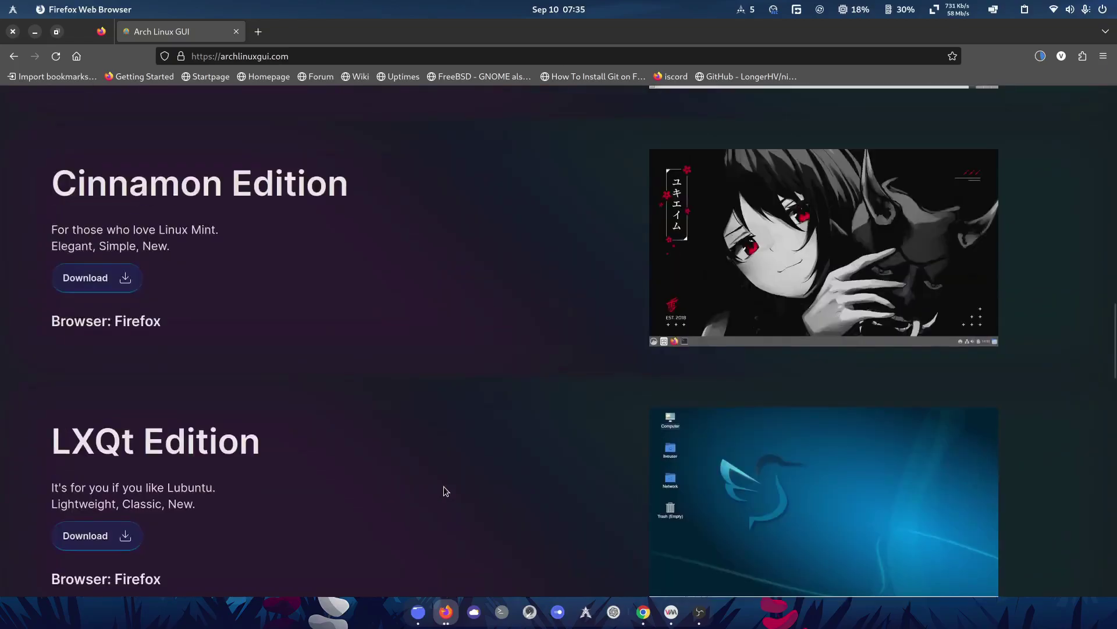
scroll(444, 491, "up", 11)
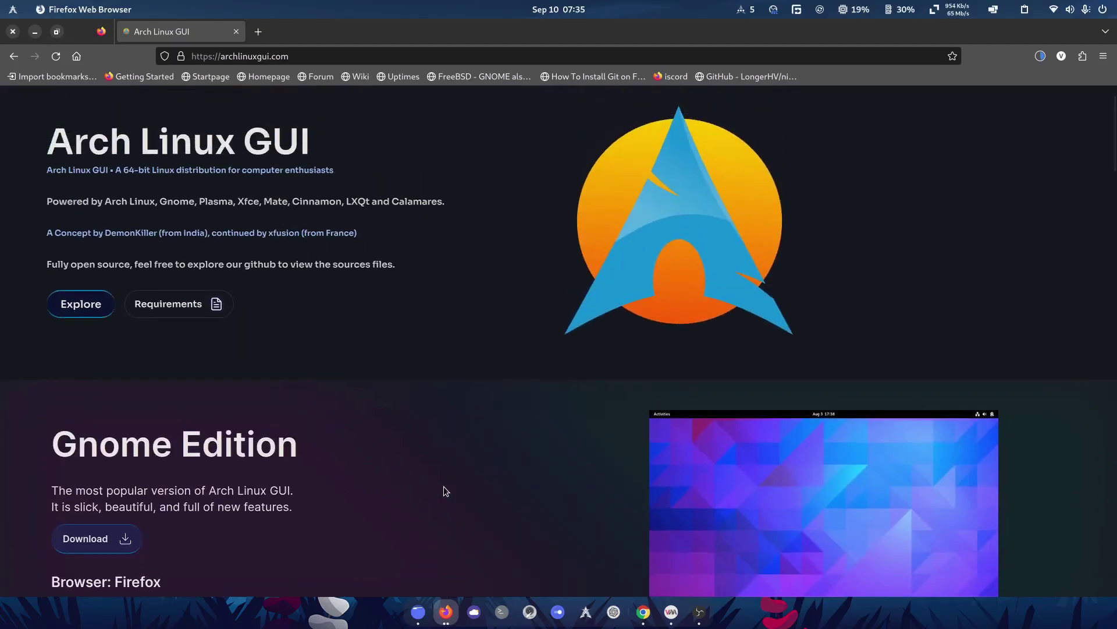
scroll(443, 486, "up", 1)
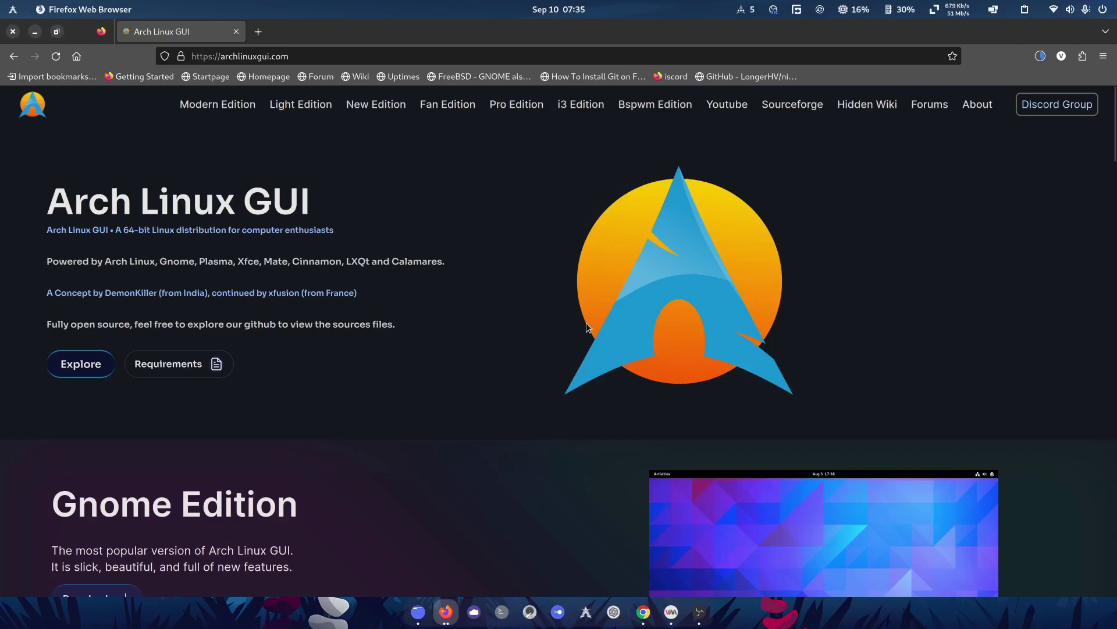
scroll(563, 489, "down", 5)
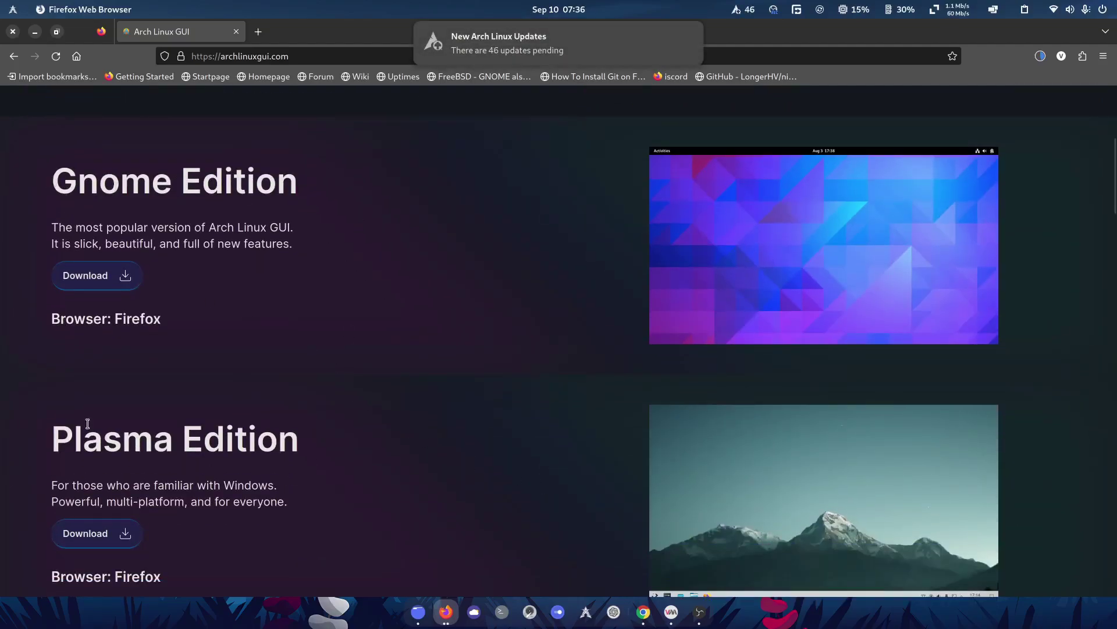
scroll(98, 419, "down", 3)
scroll(100, 376, "down", 2)
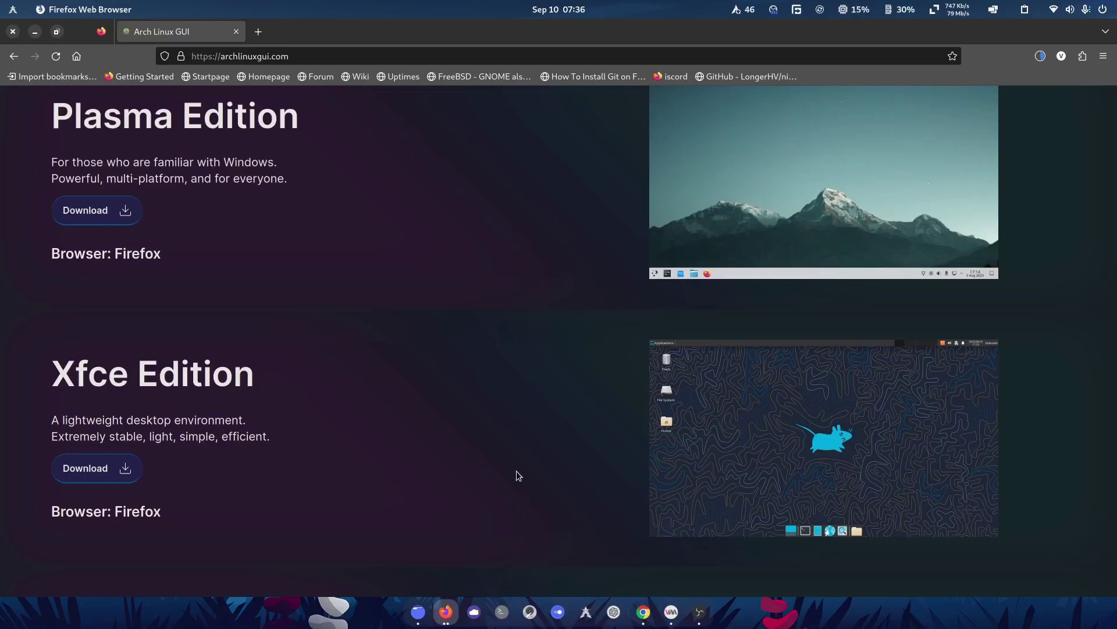
scroll(519, 475, "down", 18)
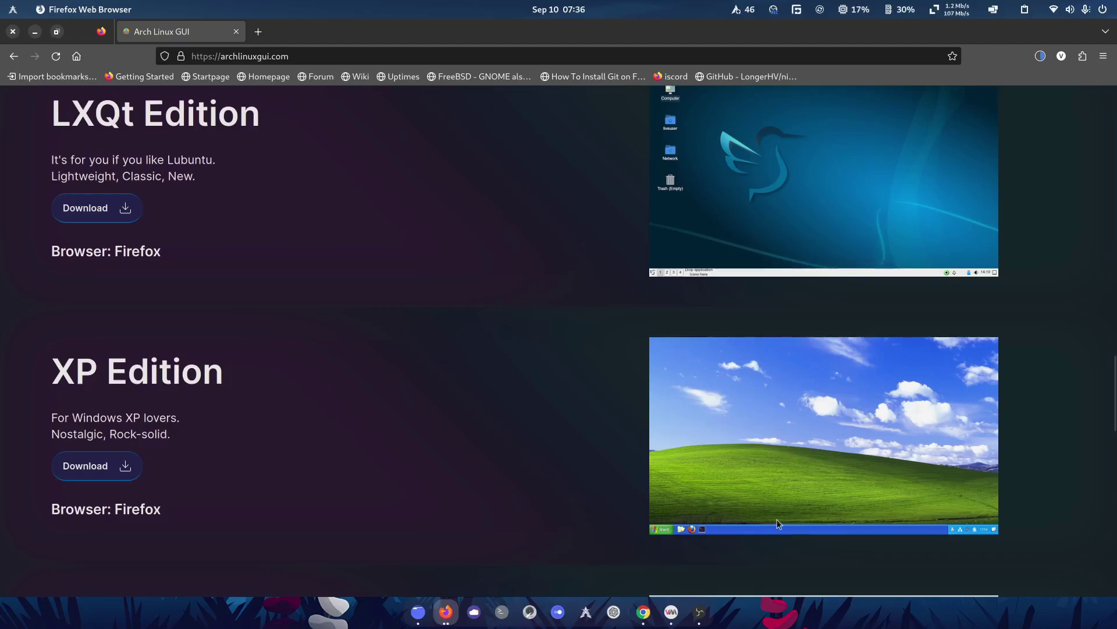
scroll(778, 524, "down", 3)
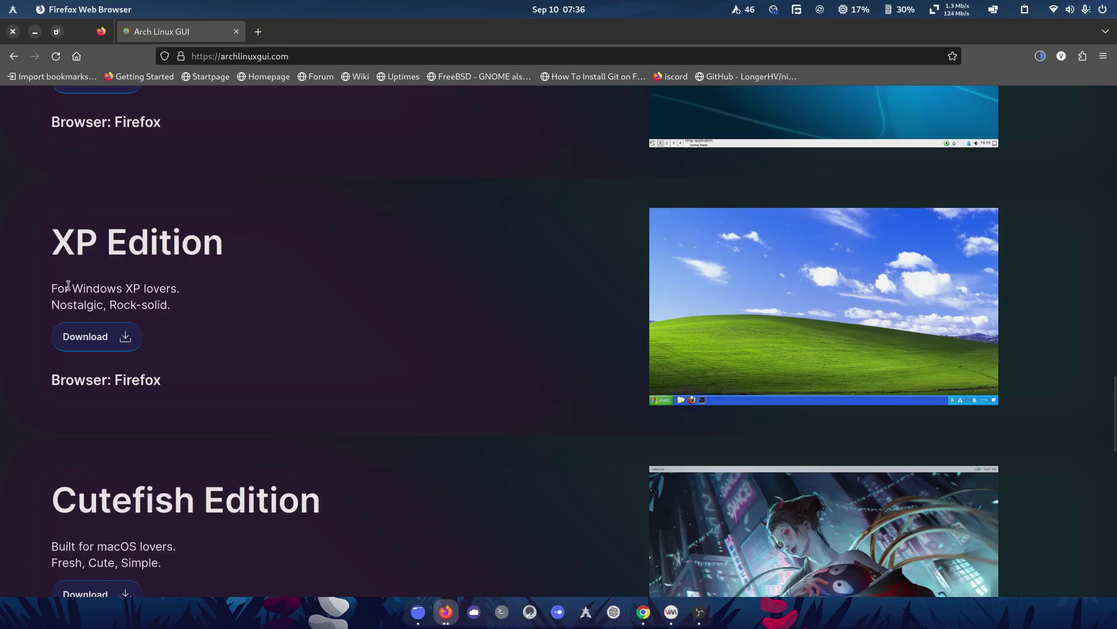
left_click_drag(48, 294, 303, 324)
left_click(303, 326)
Start a new virtual machine using the alg-xp-2023.09-x86_64.iso install image
left_click(671, 611)
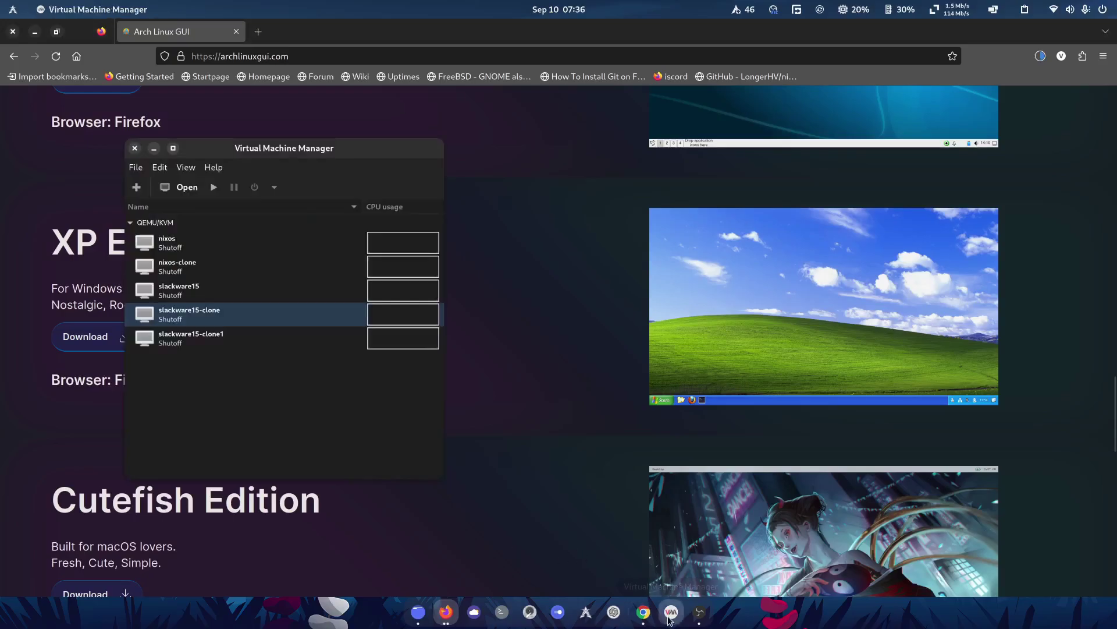
left_click(138, 187)
left_click(398, 444)
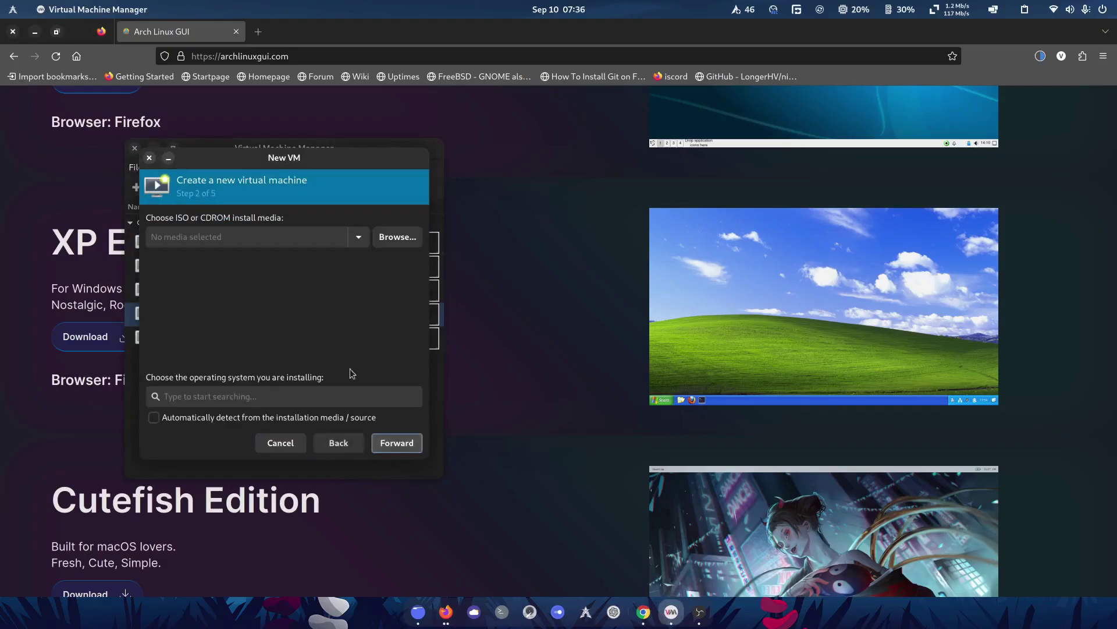
left_click(391, 237)
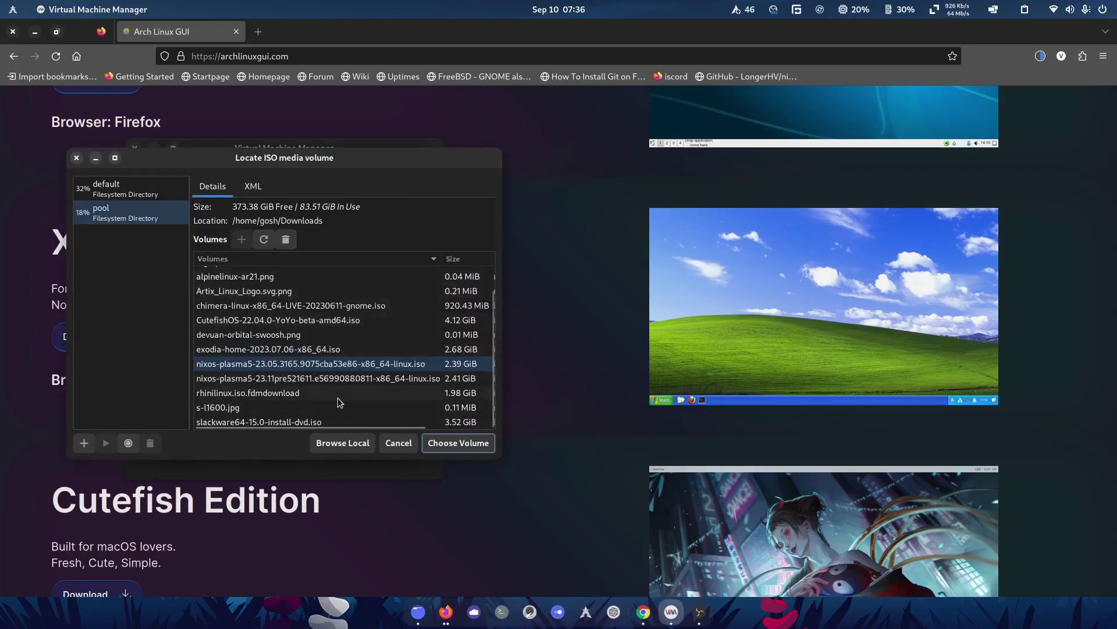
scroll(335, 402, "up", 2)
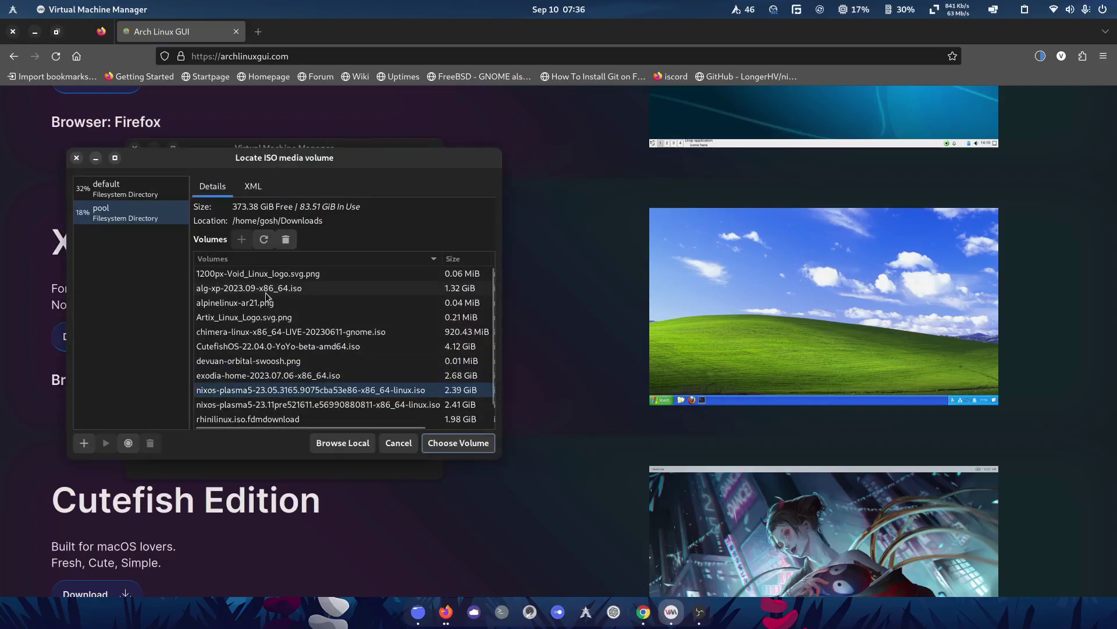
left_click(233, 288)
left_click(459, 443)
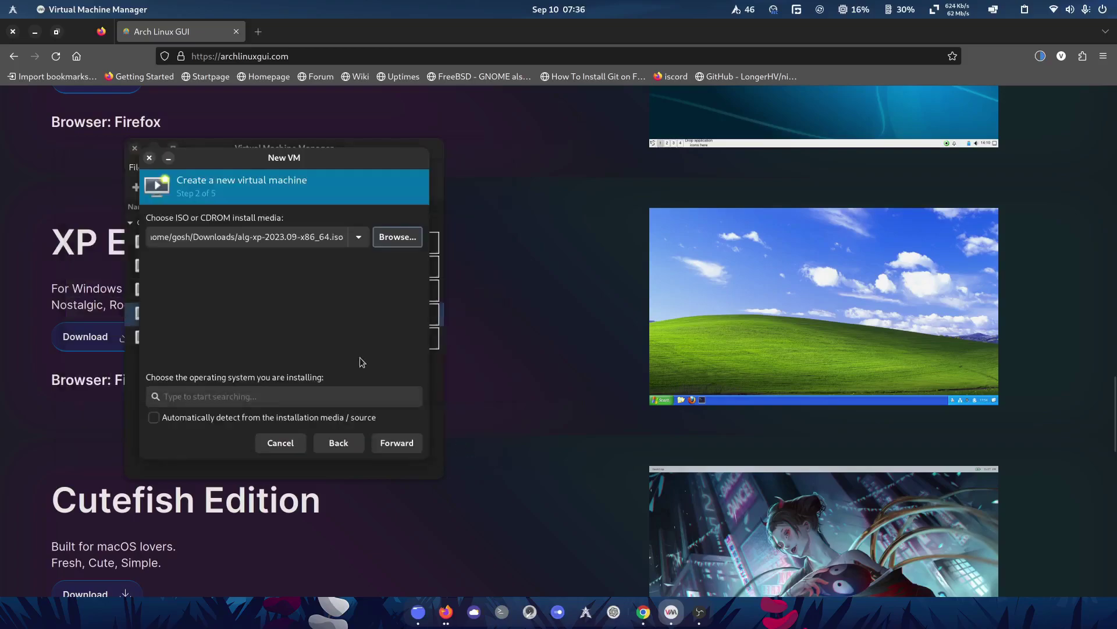
Set the OS type to Arch Linux with 6144 MiB memory and 8 CPUs
left_click(287, 400)
type("arch")
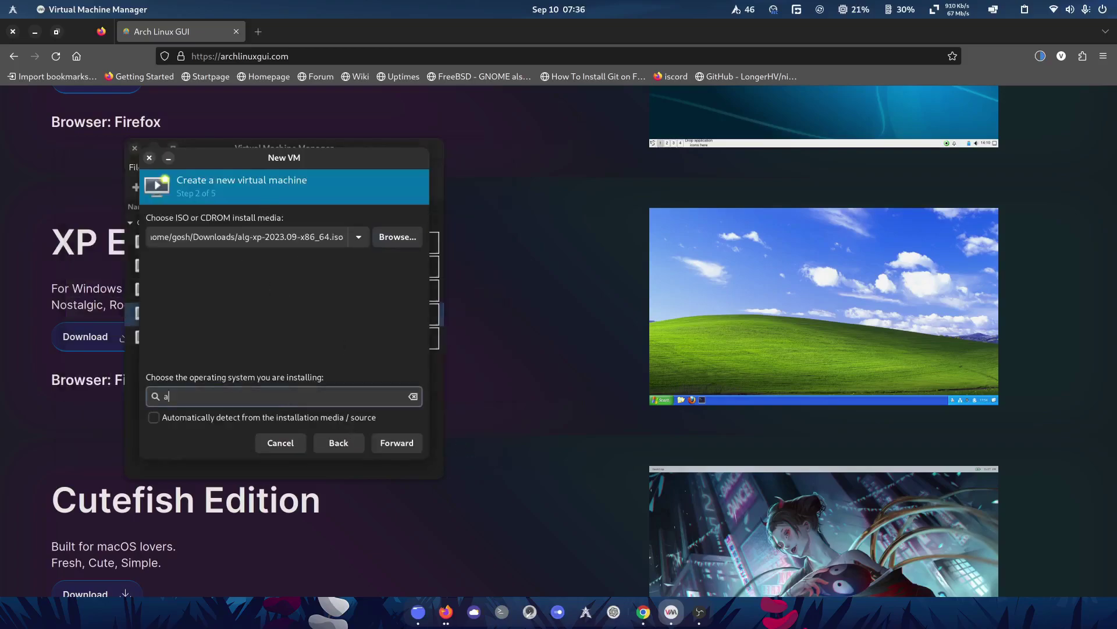
key("Down")
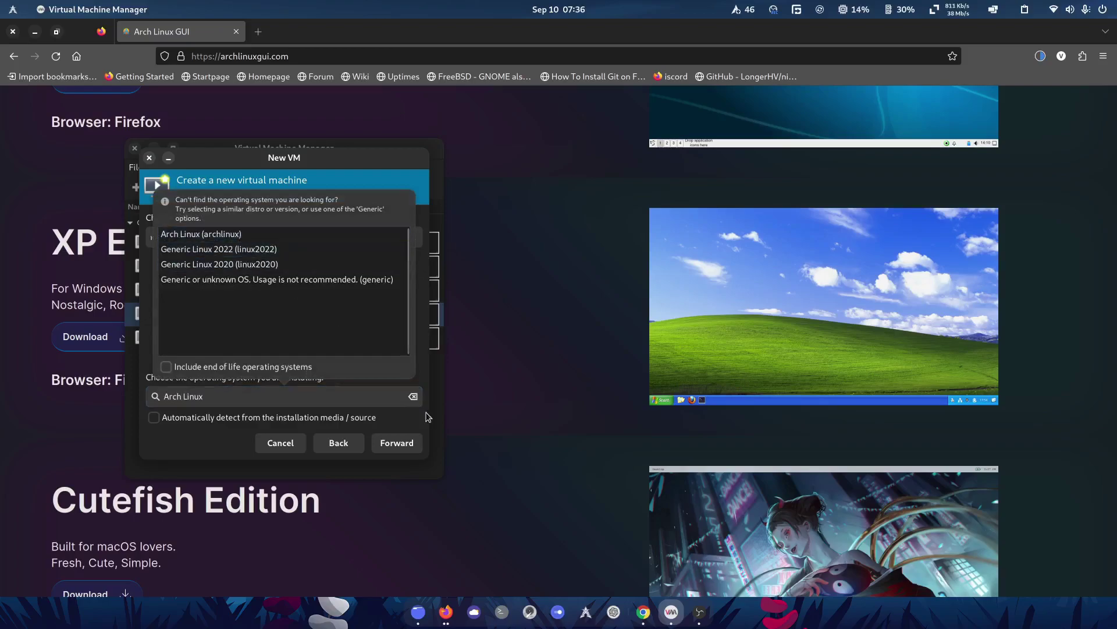
key("Return")
key("Return")
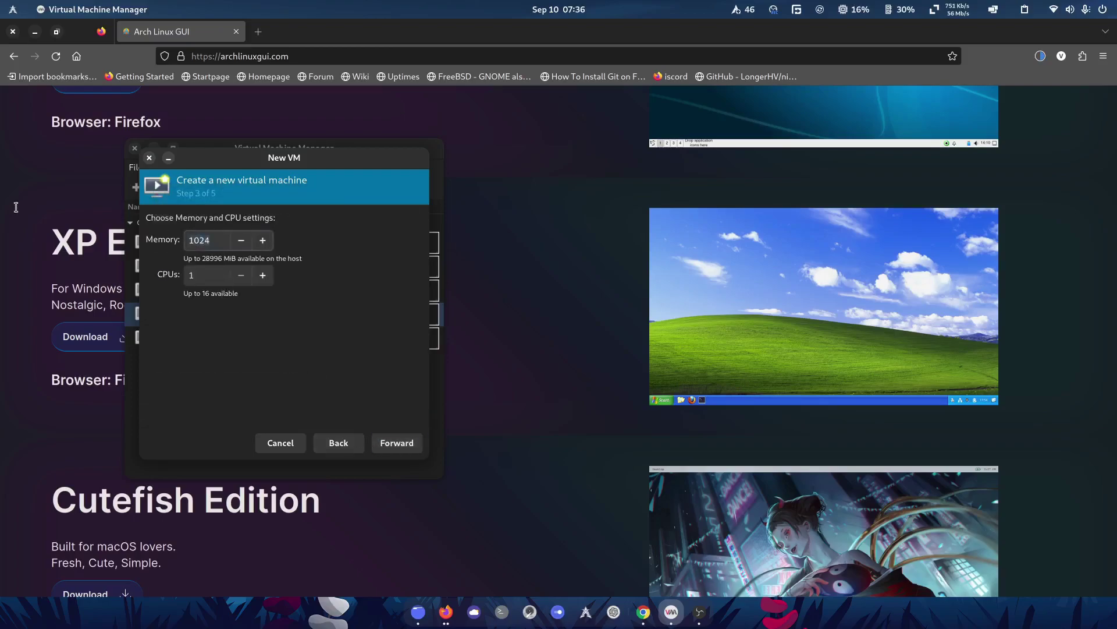
type("6144")
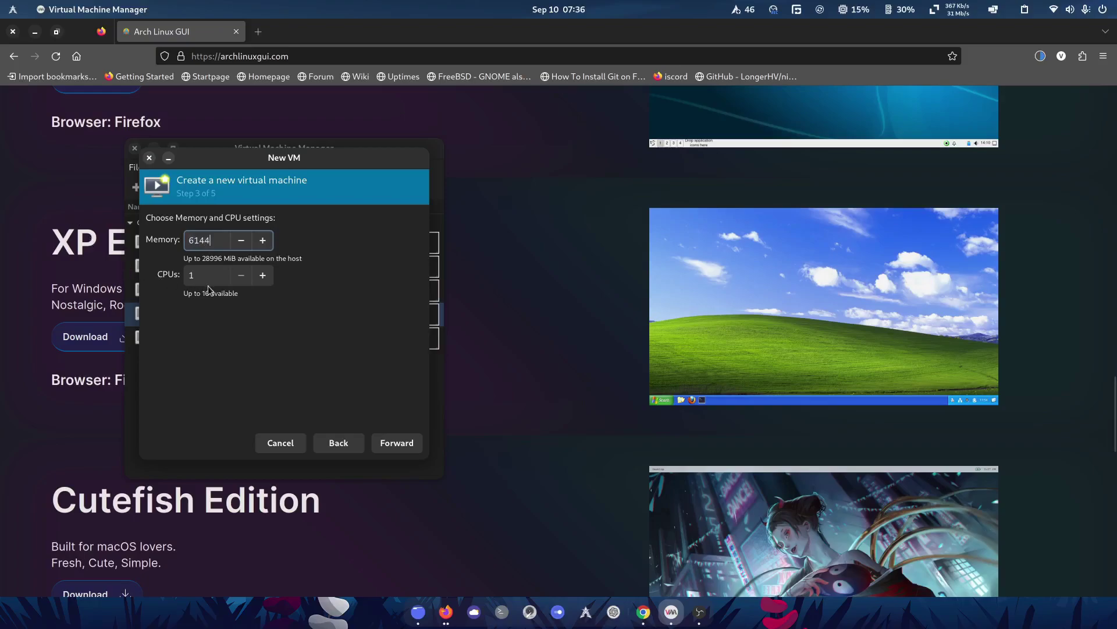
key("Tab")
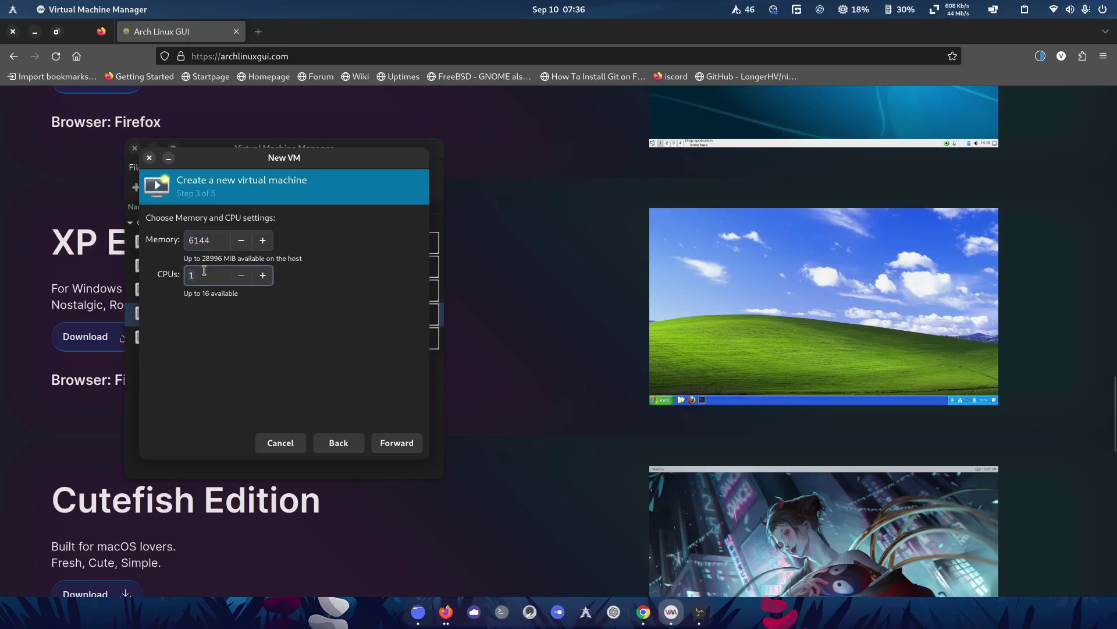
key("Return")
Give the VM a 100 GiB disk and name it ALGXP
double_click(190, 260)
type("100")
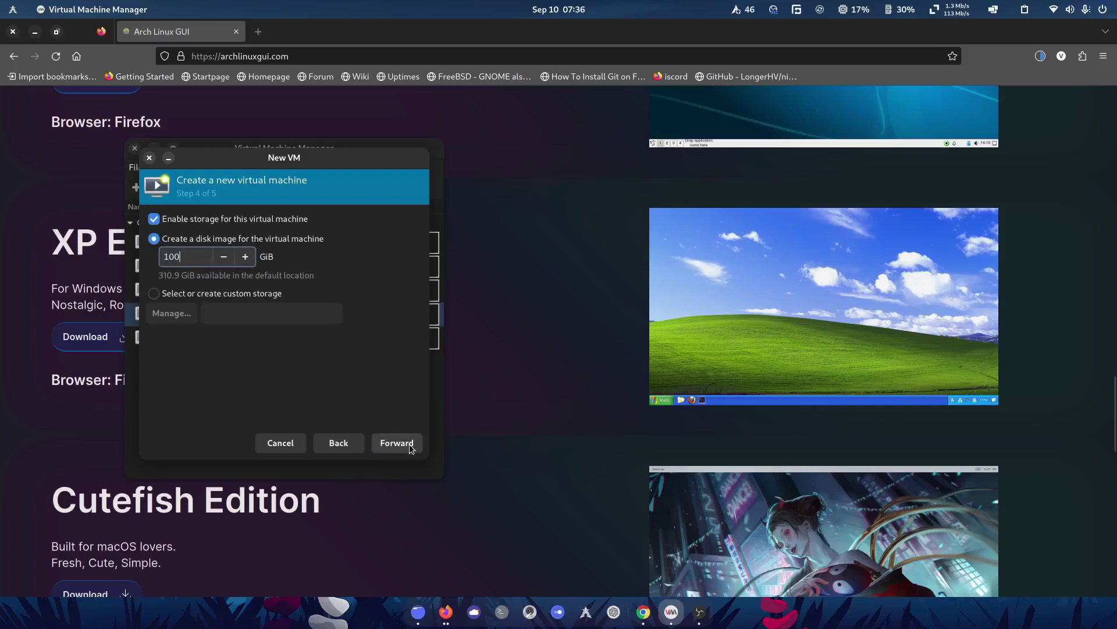
left_click(410, 448)
left_click(214, 243)
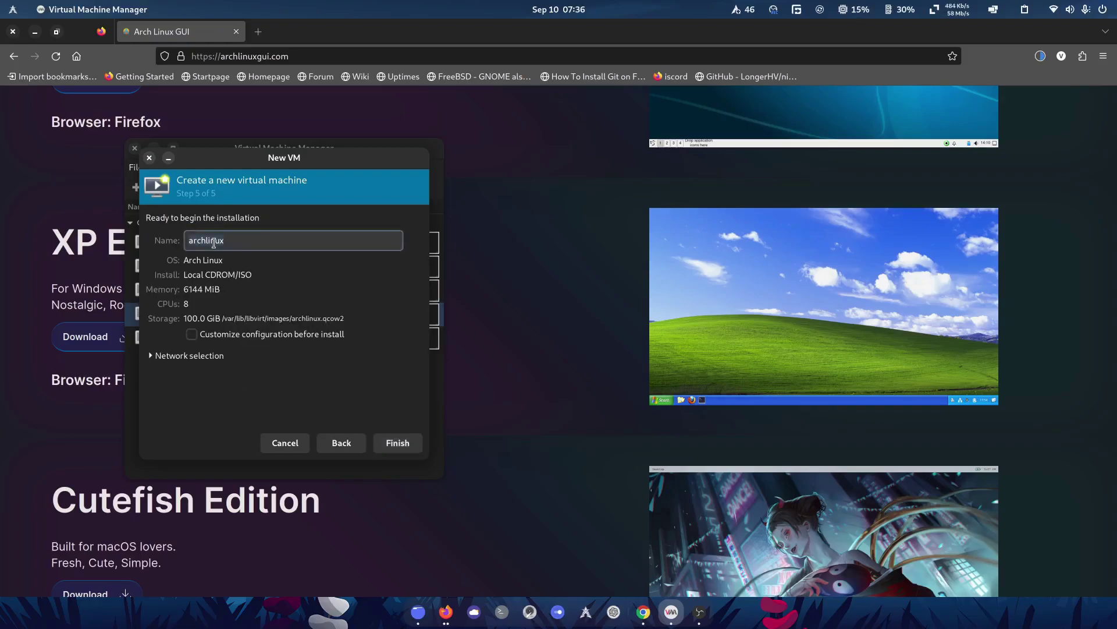
key("ctrl+a")
type("X")
key("BackSpace")
type("ALGXP")
Create the ALGXP VM and browse the live desktop's application menu
left_click(406, 434)
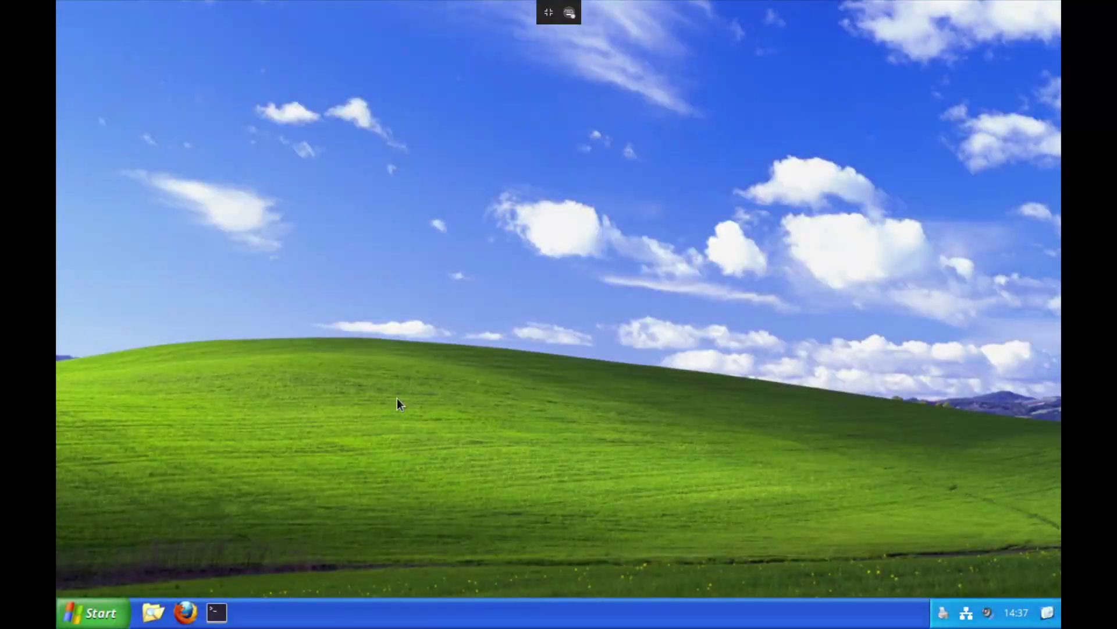
left_click(103, 623)
left_click(92, 623)
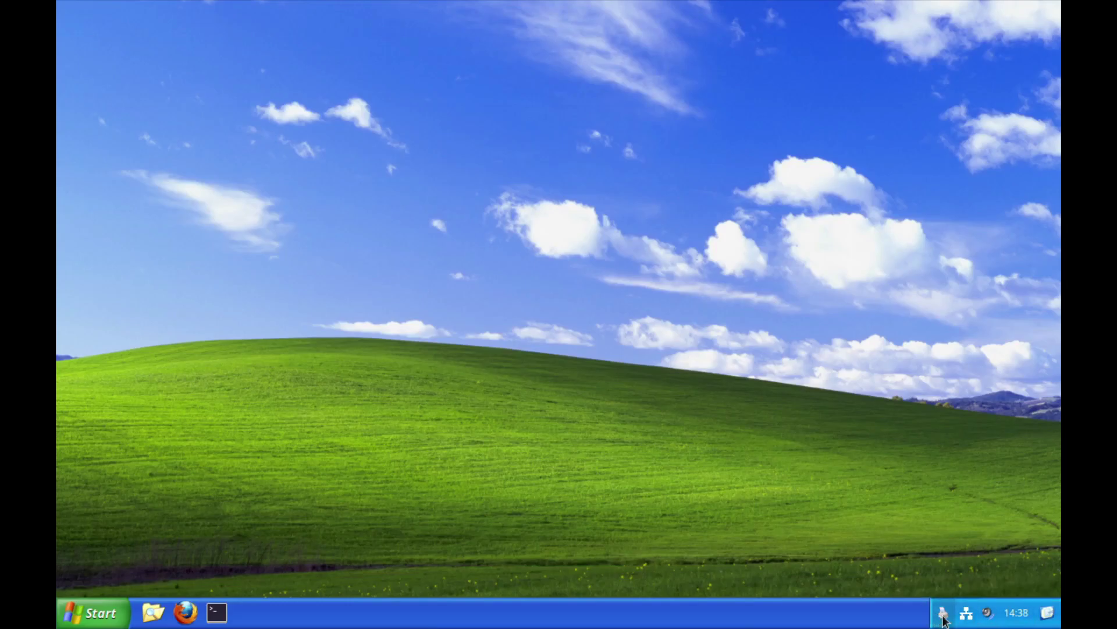
left_click(123, 616)
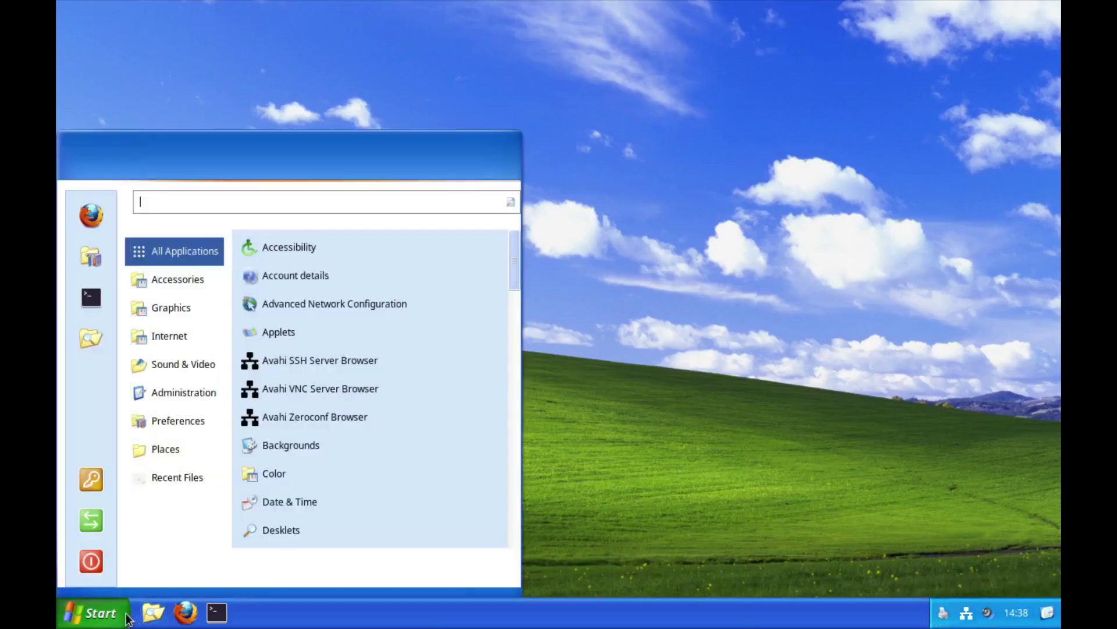
mouse_move(177, 336)
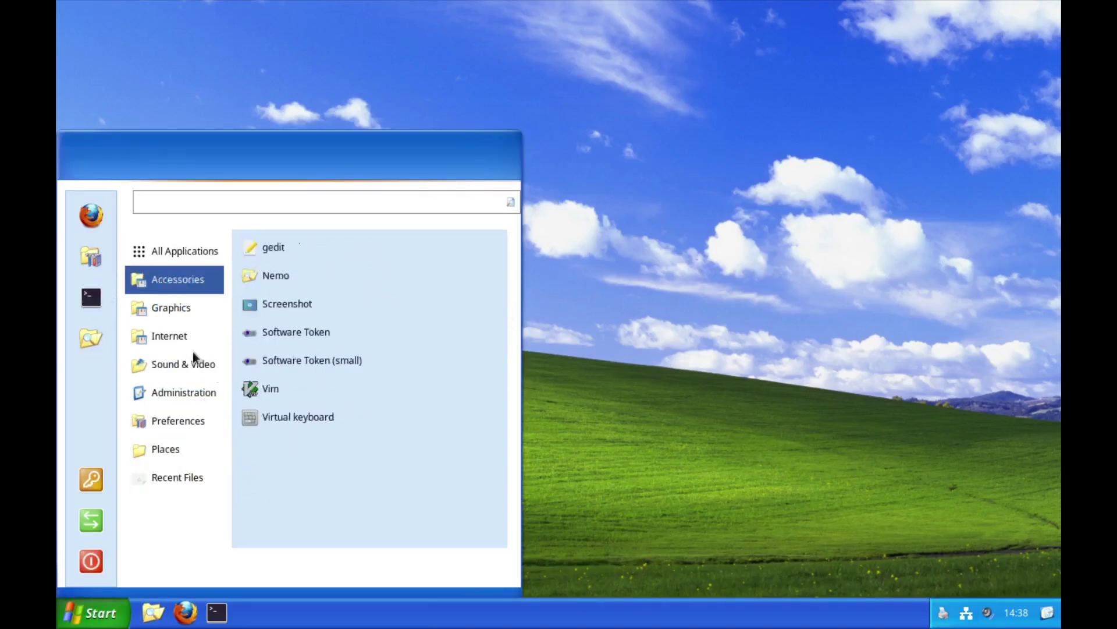
mouse_move(177, 421)
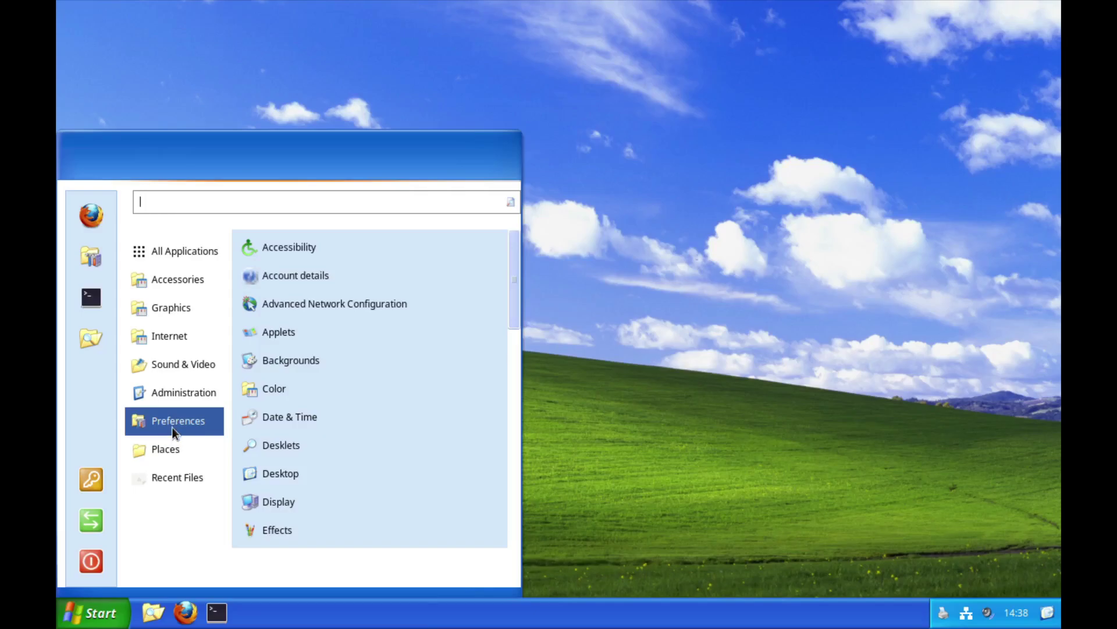
left_click(568, 355)
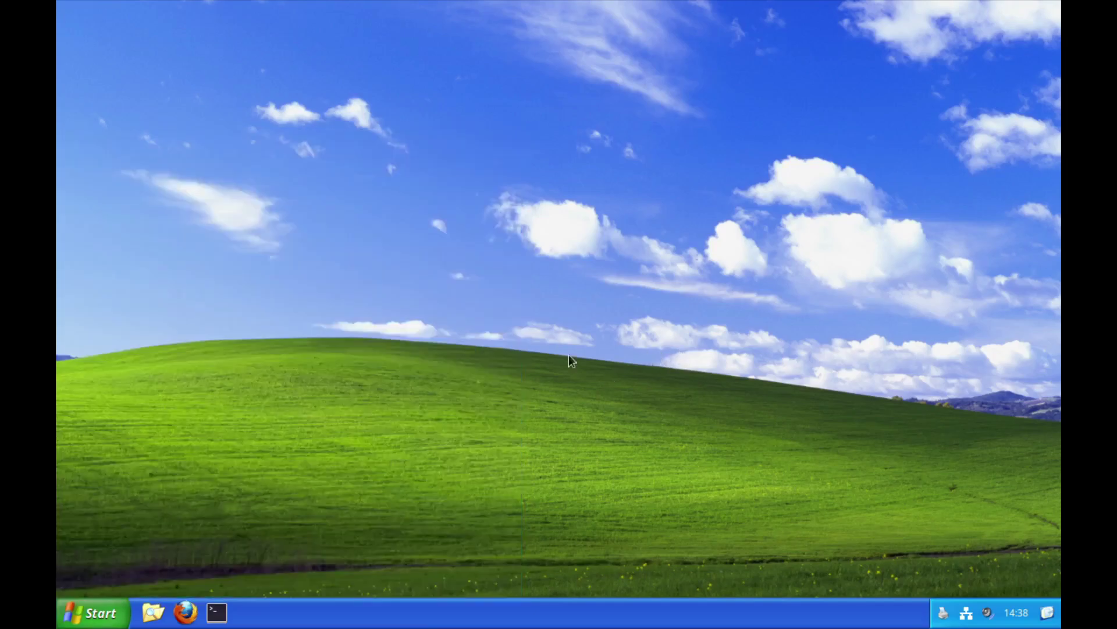
Search the menu for 'install' and launch the Arch Linux installer
left_click(102, 613)
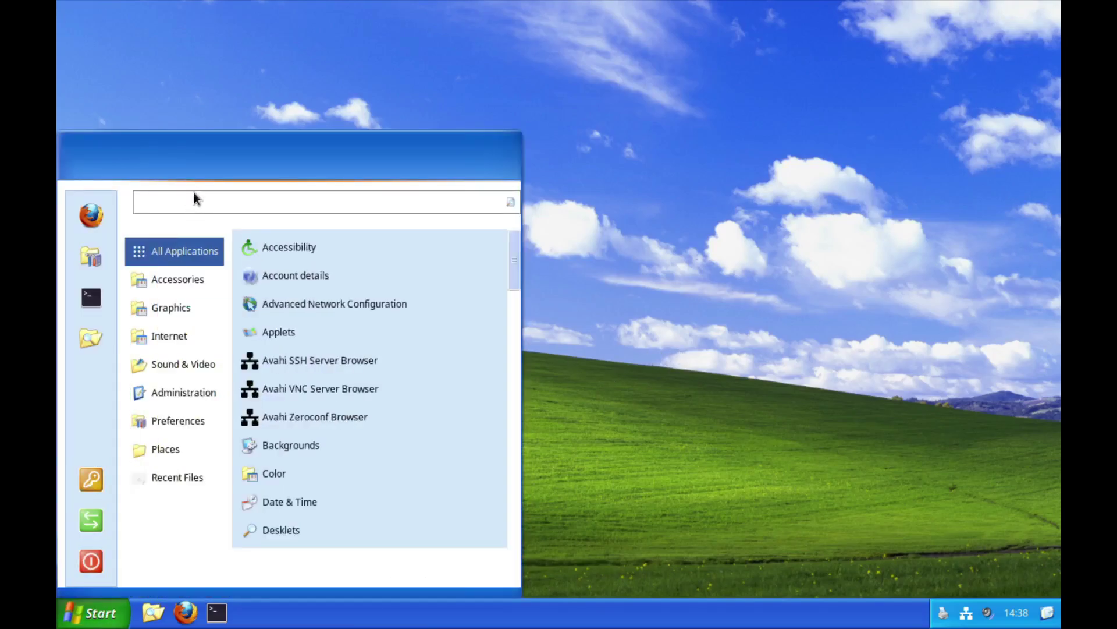
type("install")
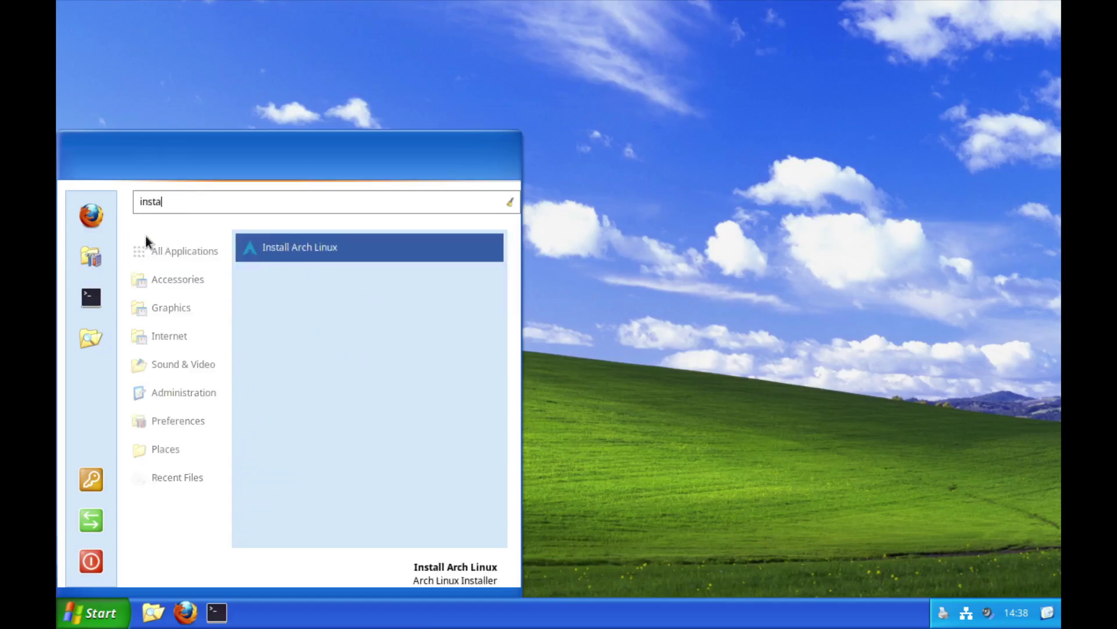
key("Return")
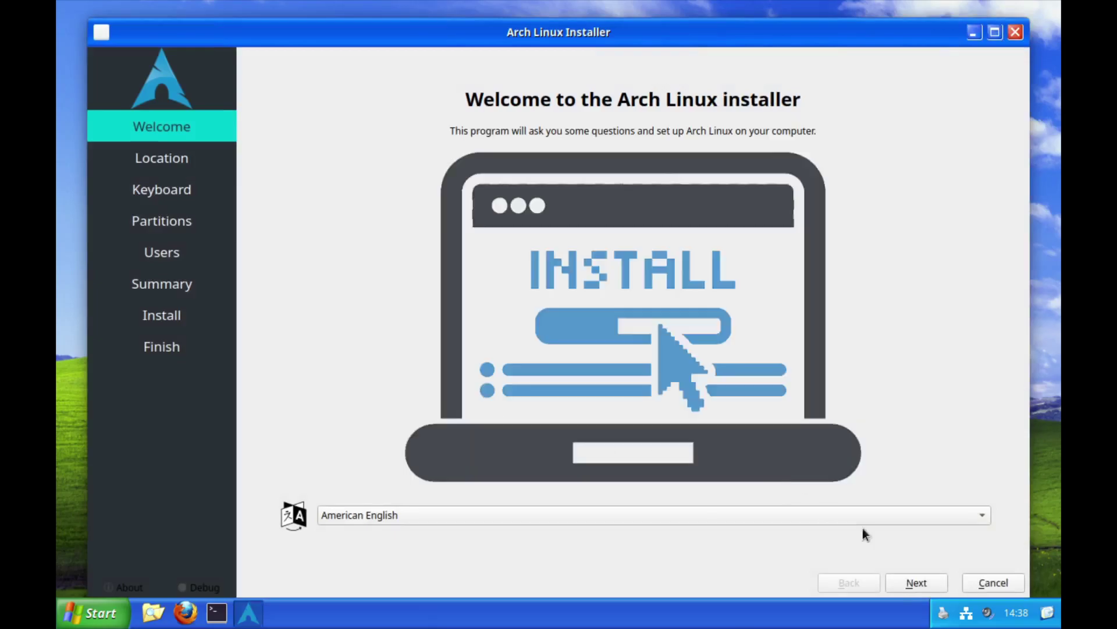
Keep the Los Angeles timezone and default keyboard, and choose Erase disk for partitioning
left_click(911, 575)
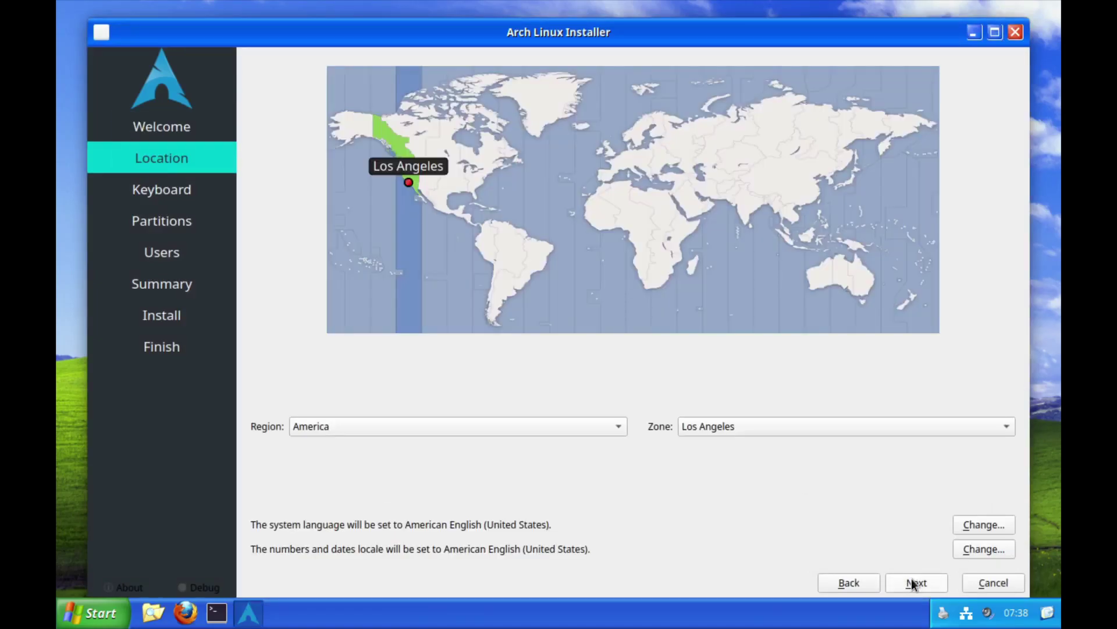
left_click(912, 583)
left_click(913, 583)
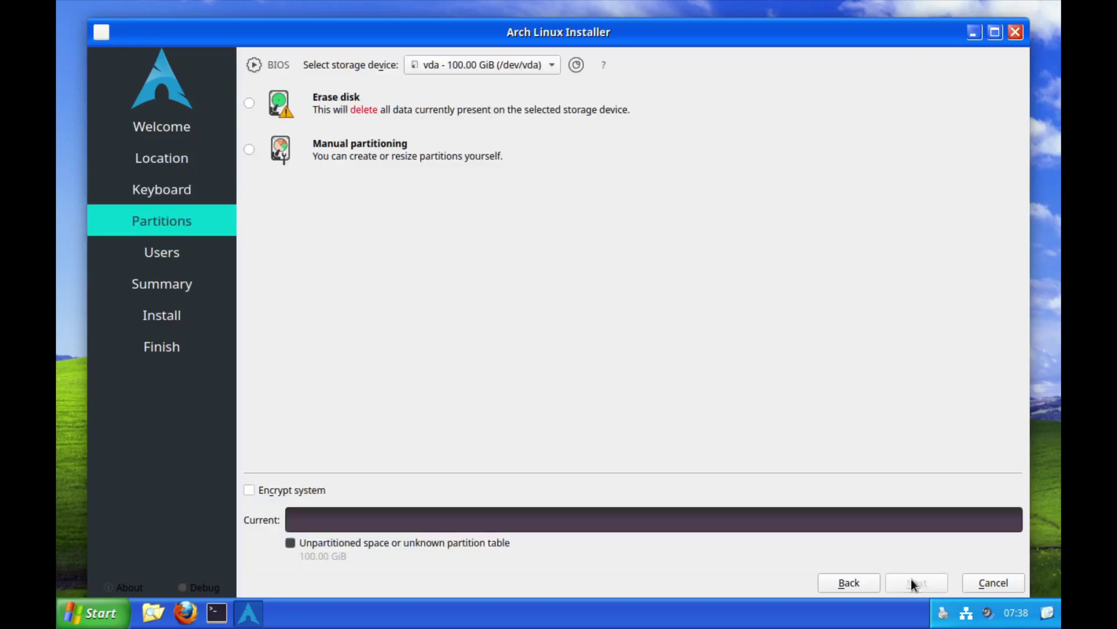
left_click(249, 103)
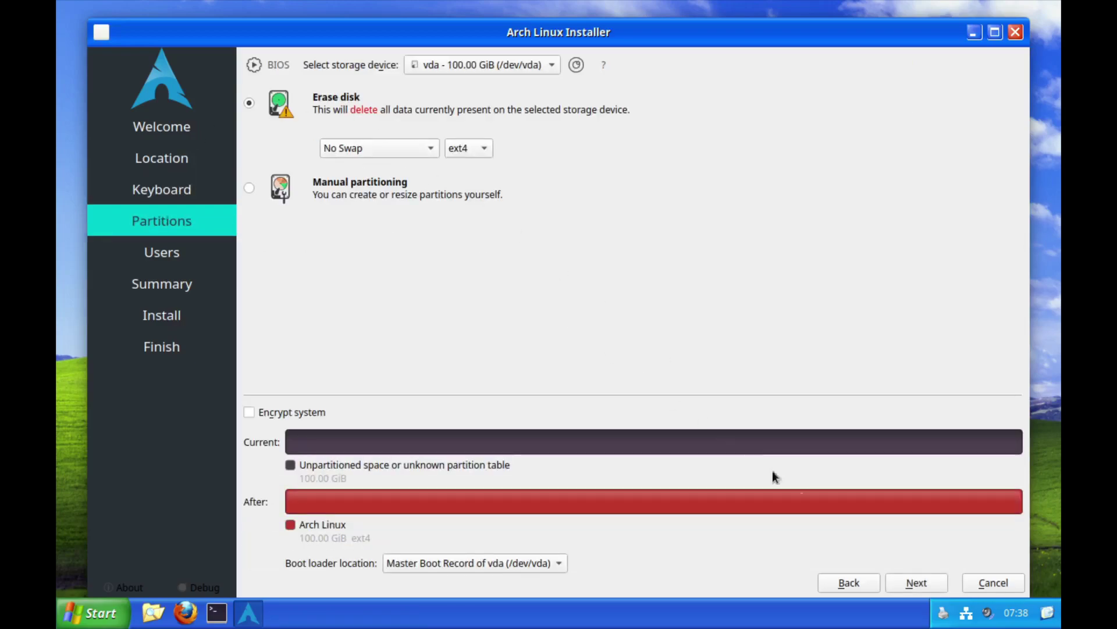
left_click(914, 580)
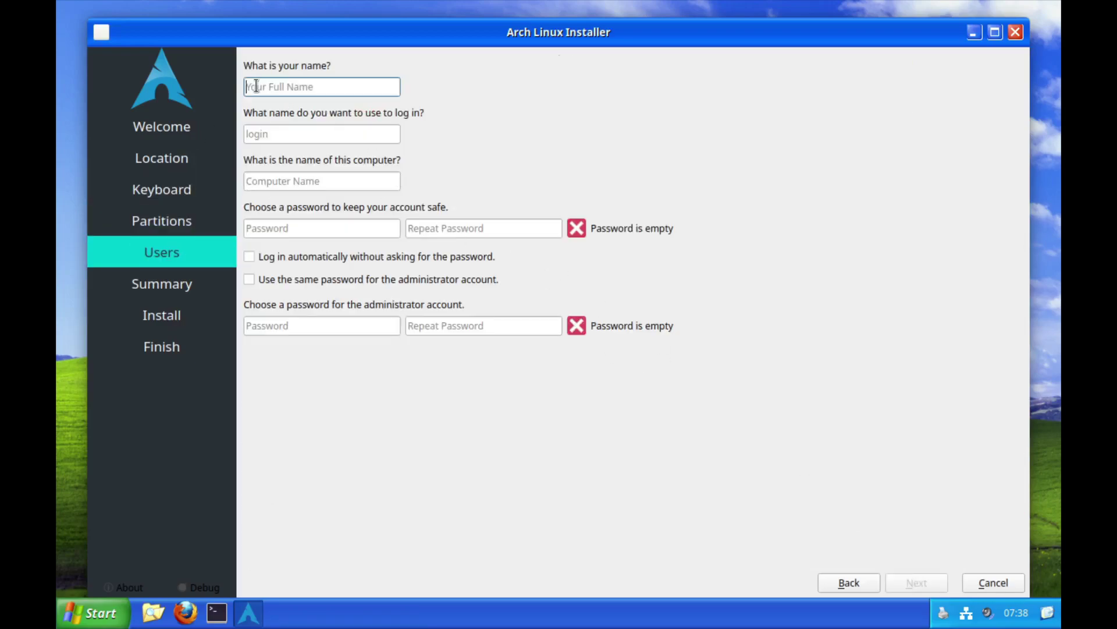
Enter the user's name, computer name algxpvm and a confirmed password reused for administrator
type("gosh")
key("Tab")
key("Tab")
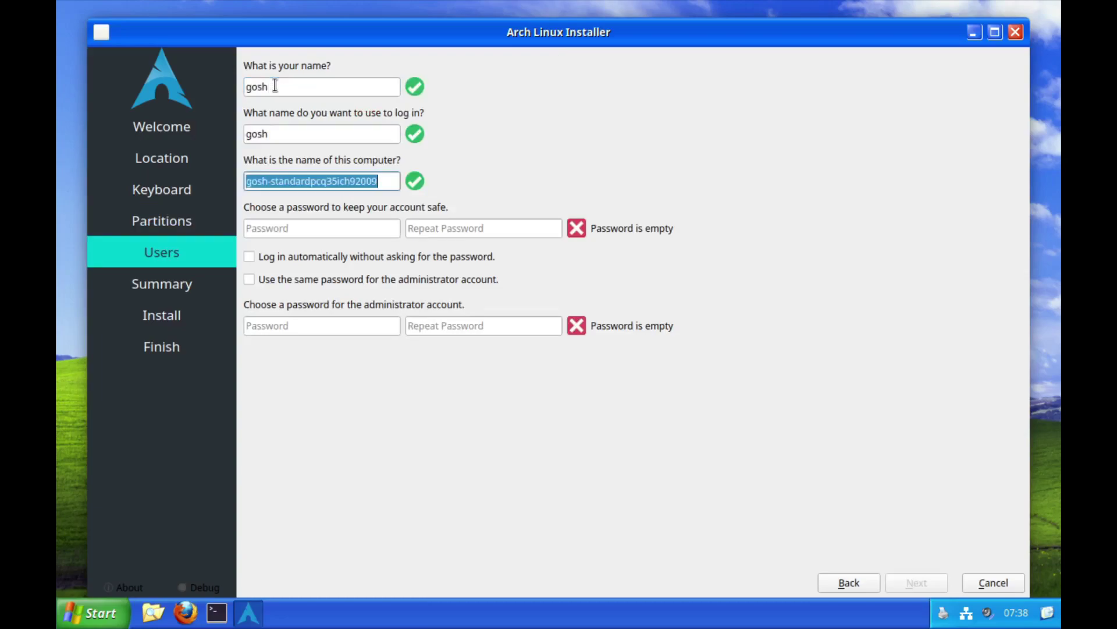
type("alg")
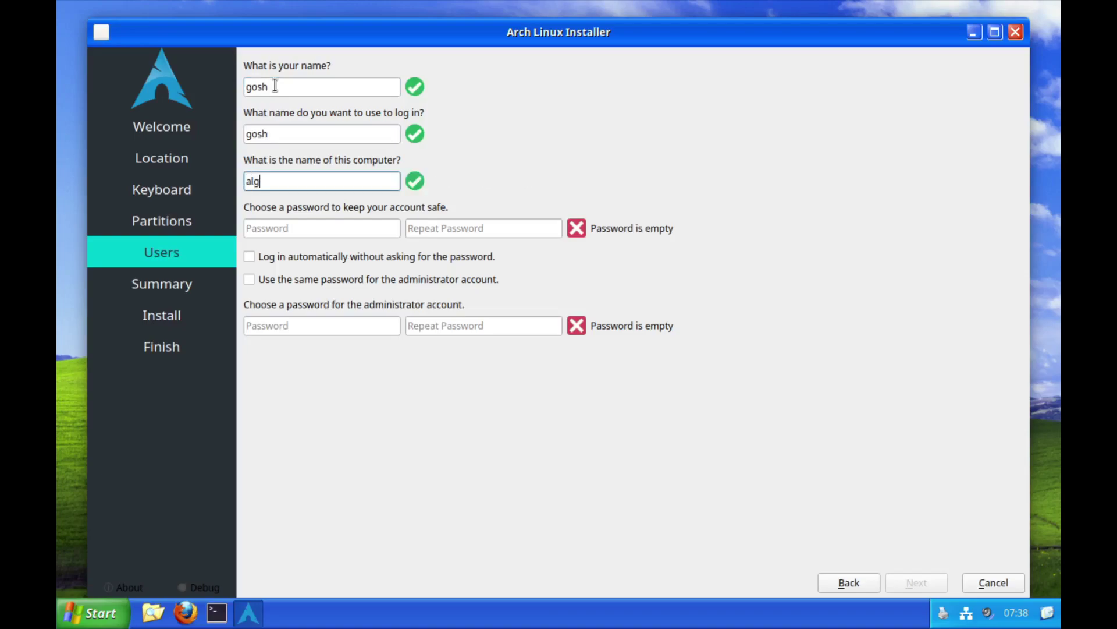
type("xpvm")
left_click(312, 228)
key("Tab")
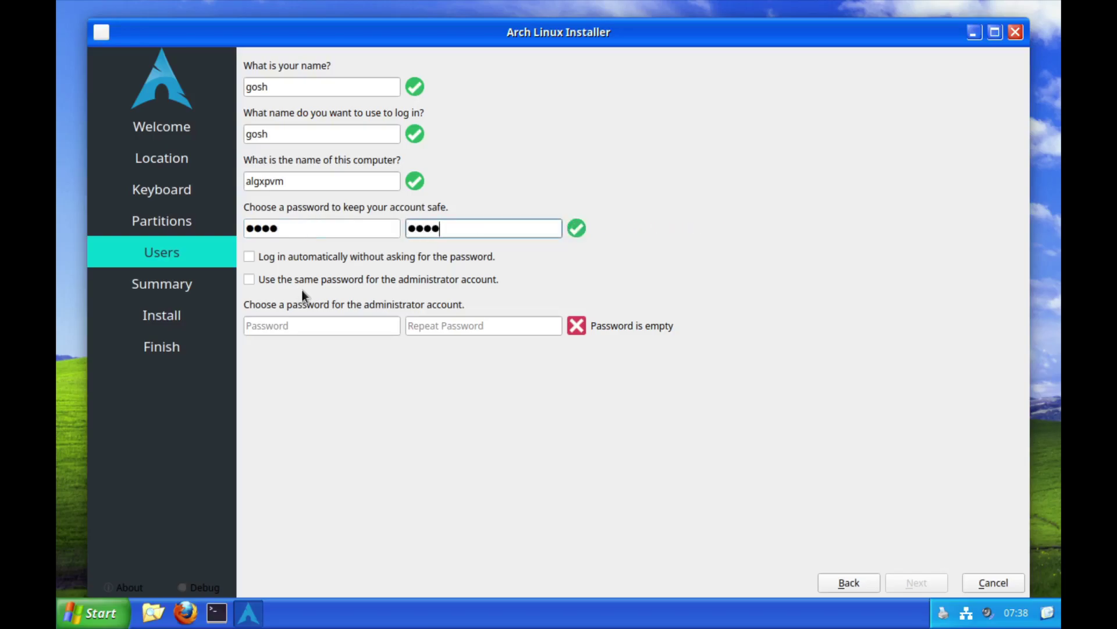
left_click(305, 280)
Go past the Summary page and install Arch Linux until the All done page appears
left_click(904, 582)
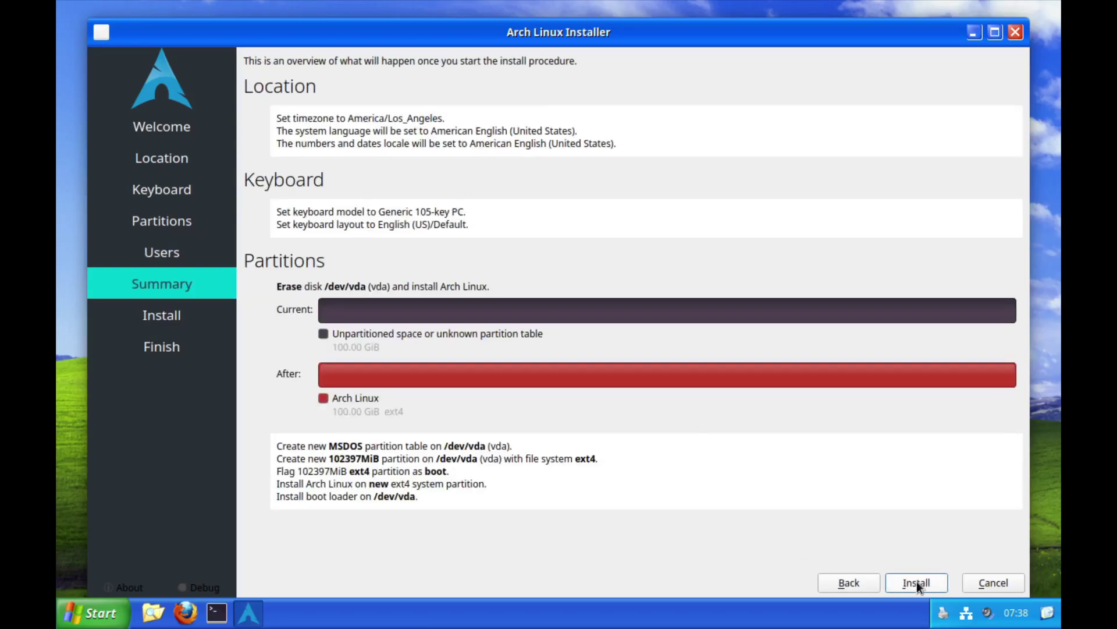
left_click(911, 582)
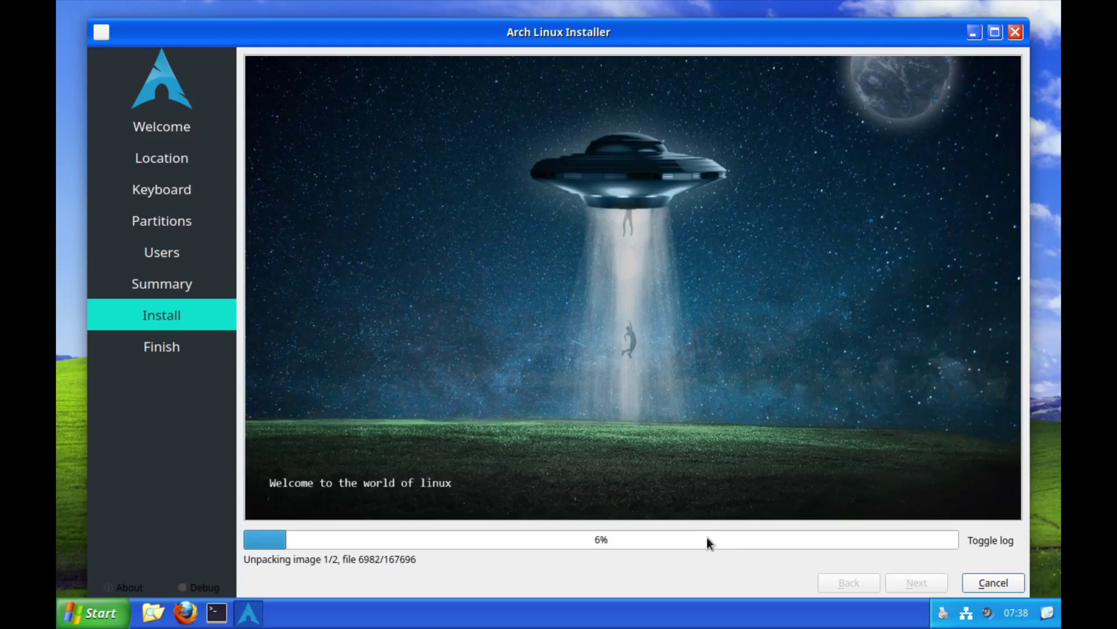
left_click(94, 612)
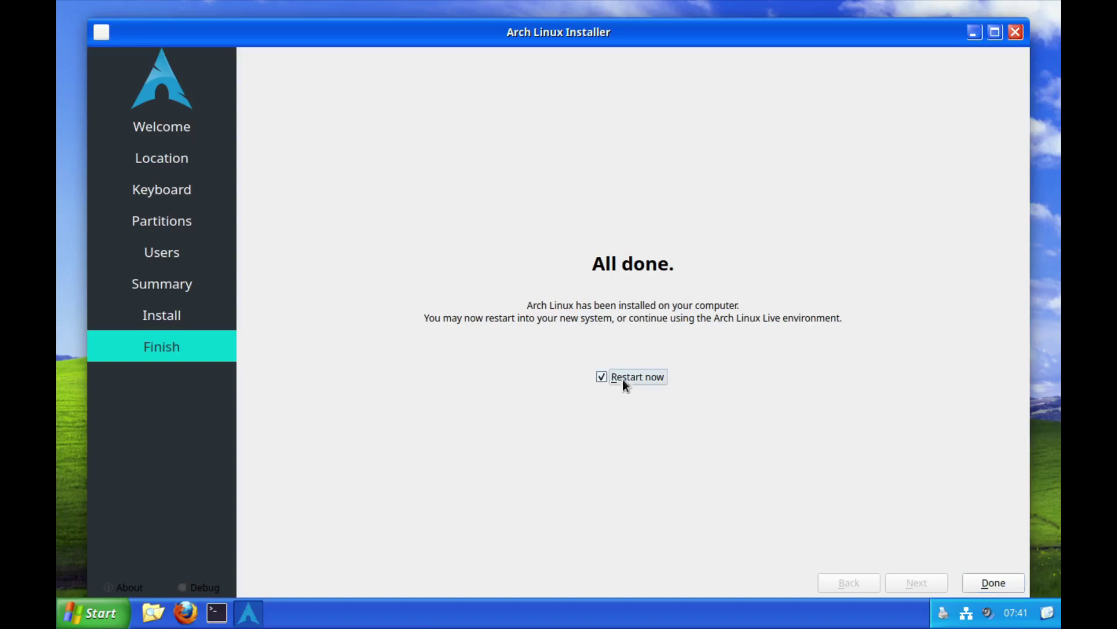
Restart into the installed system and log in with the account password
left_click(993, 583)
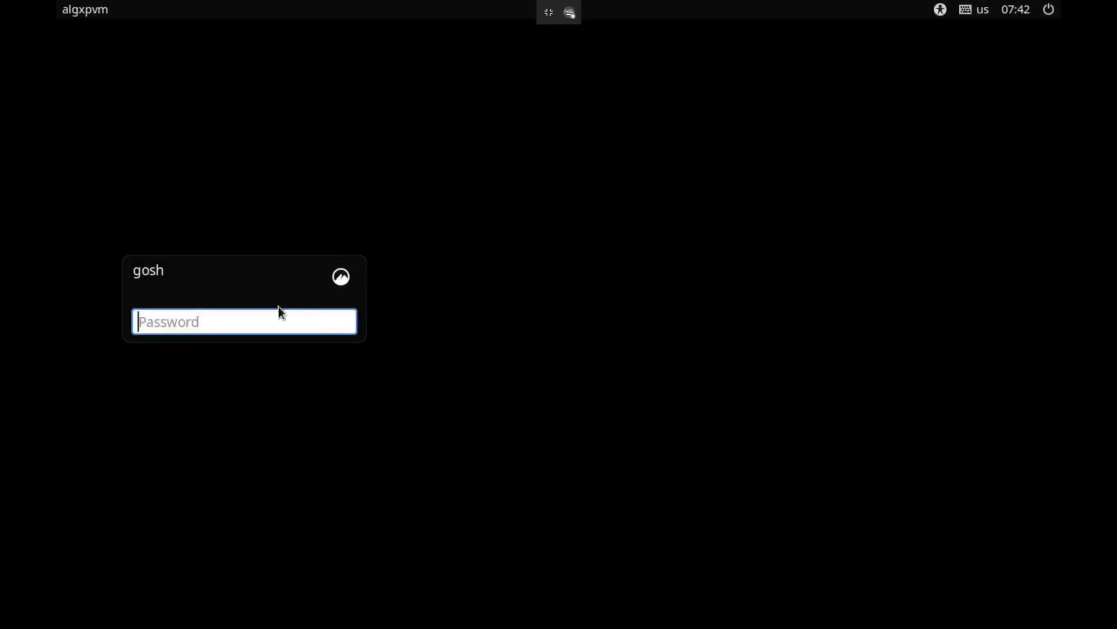
left_click(338, 276)
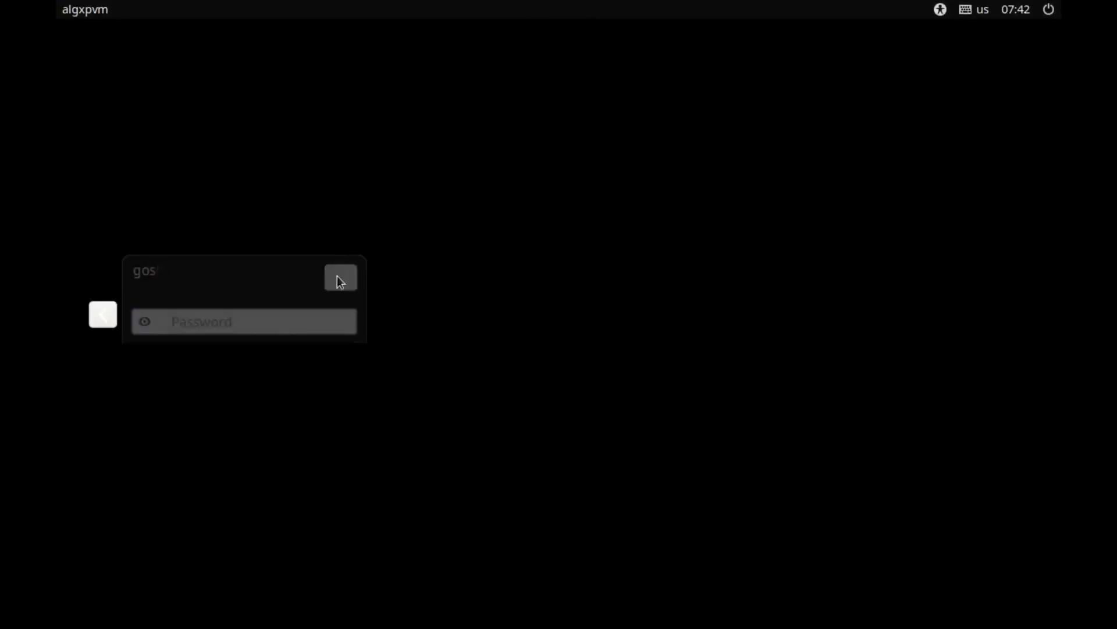
left_click(102, 315)
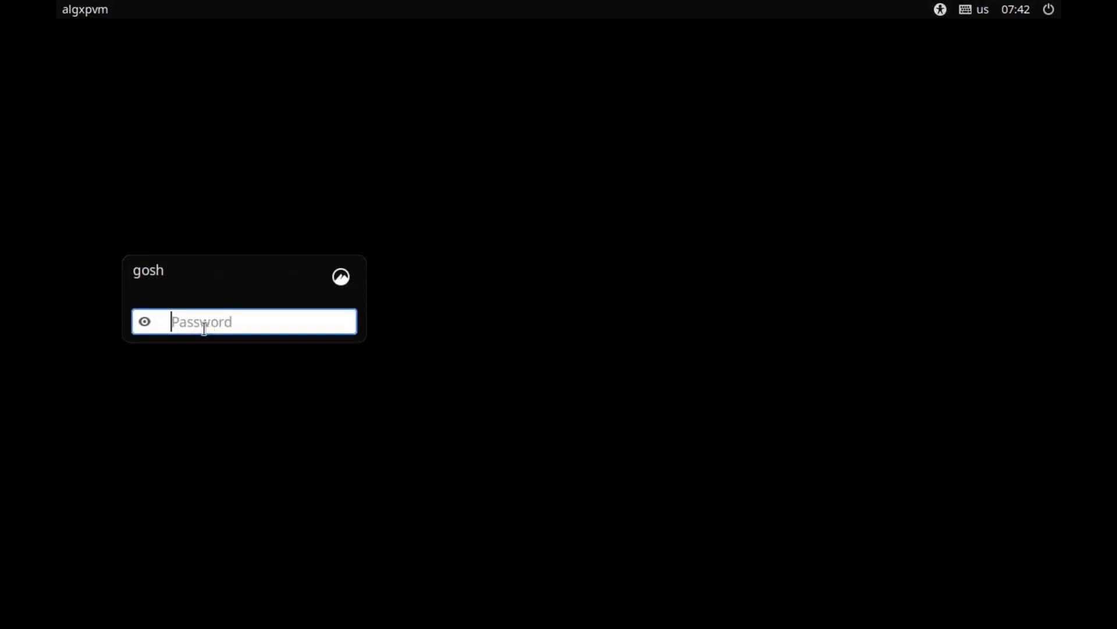
type("****")
key("Return")
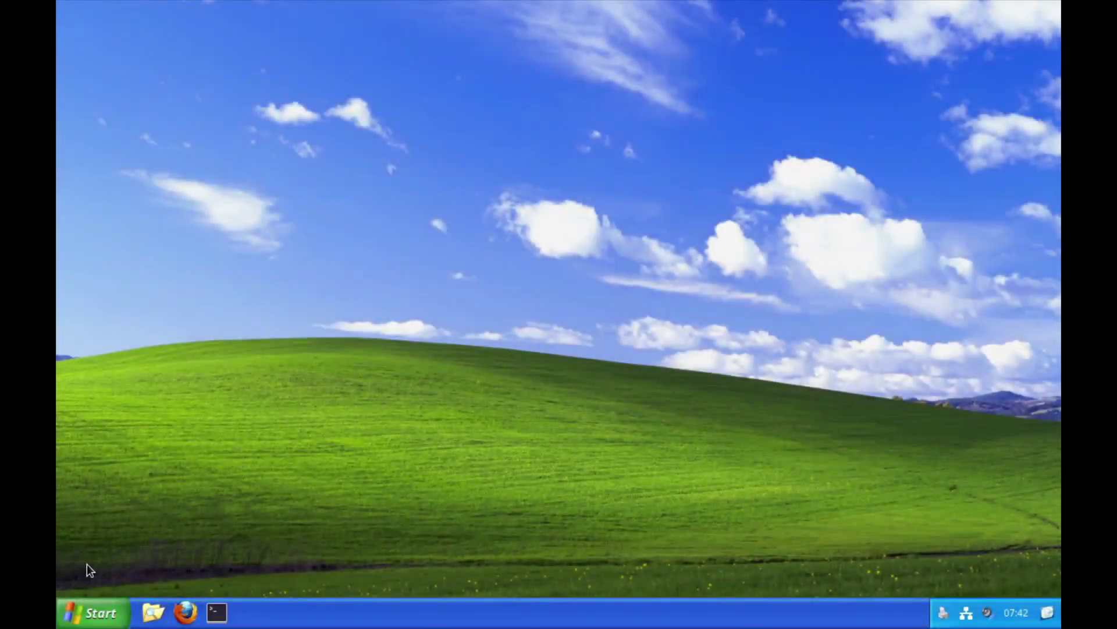
Open System Settings from the Start menu and filter it with 'dis' to show Color and Display
left_click(98, 613)
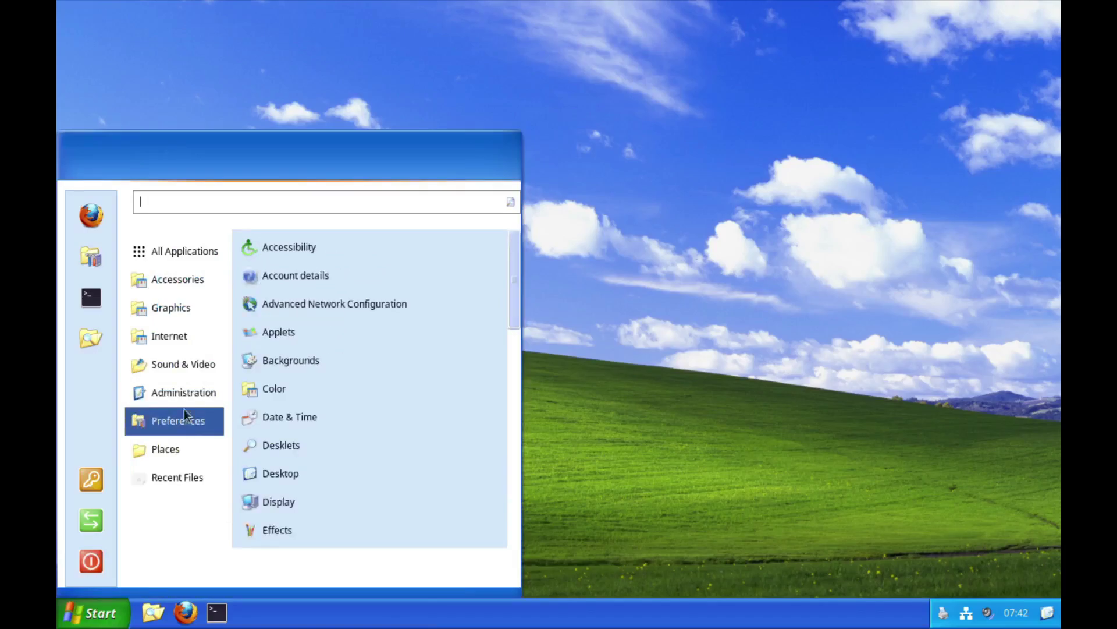
left_click(84, 257)
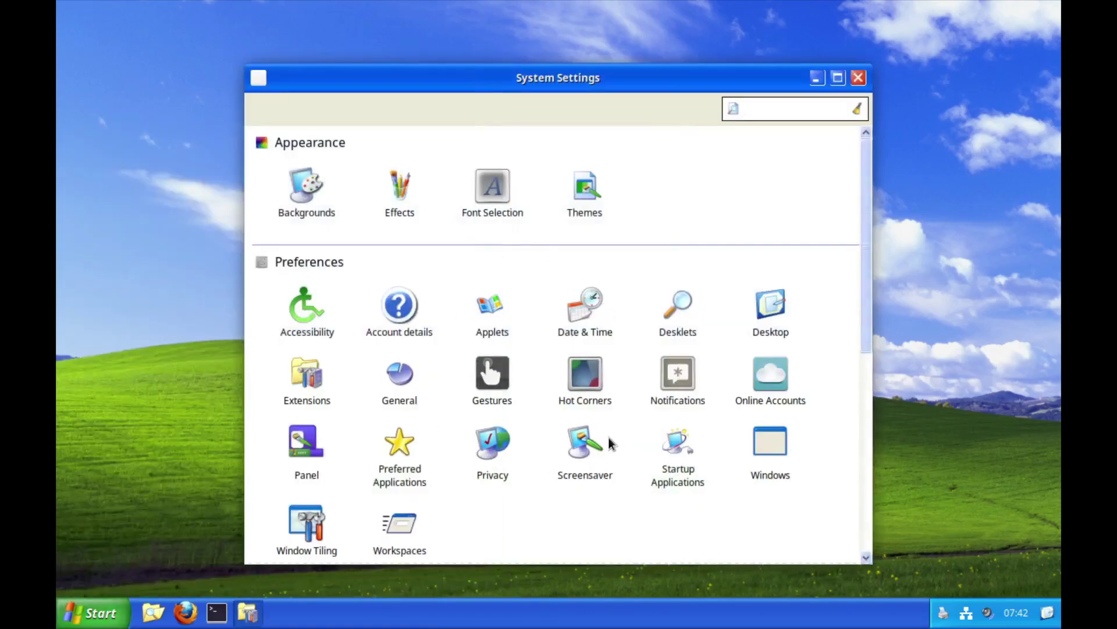
scroll(535, 414, "down", 6)
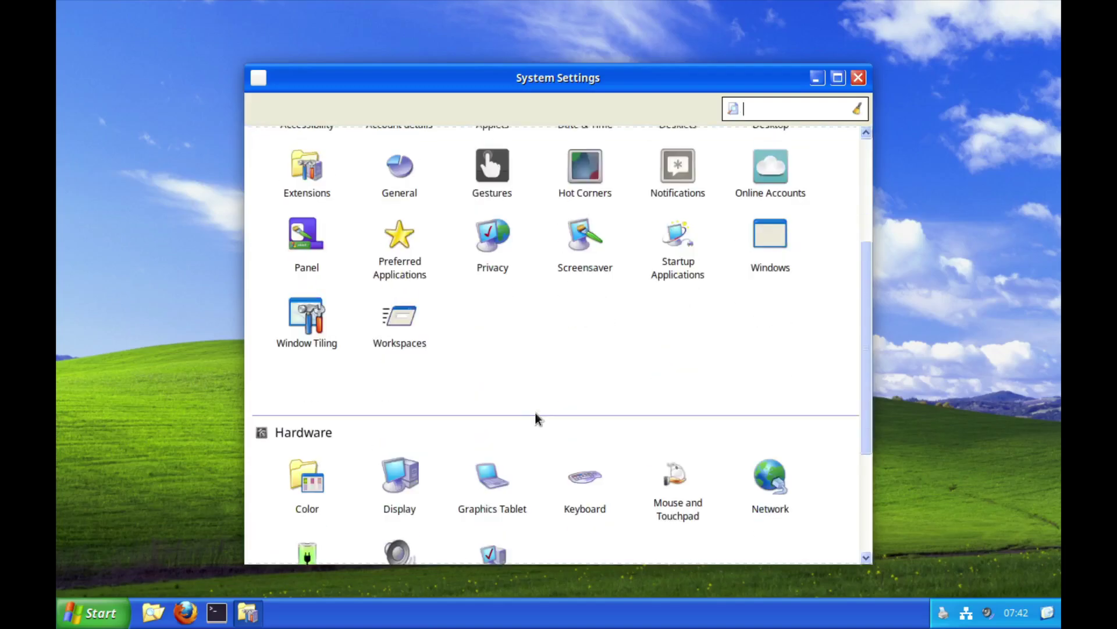
scroll(524, 398, "down", 1)
scroll(665, 432, "up", 10)
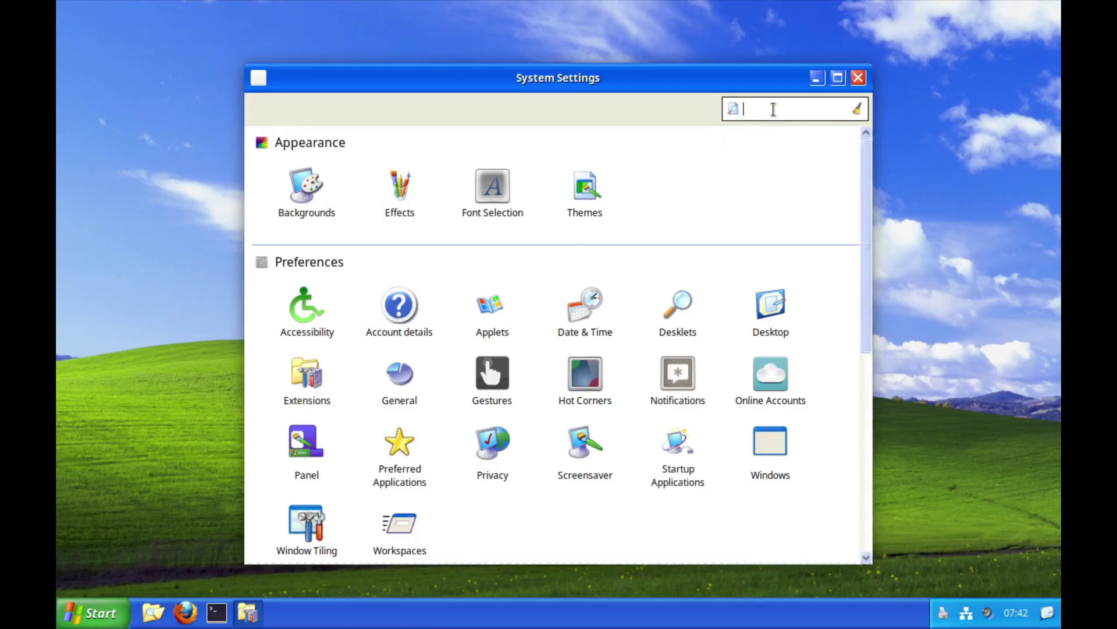
type("dis")
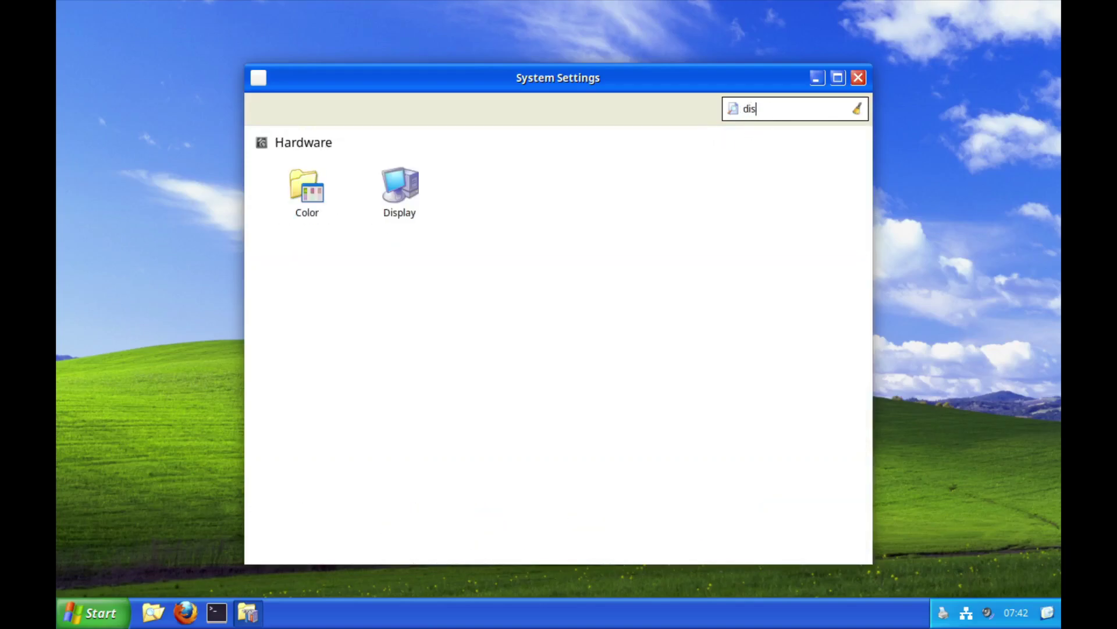
Set the display resolution to 1920 × 1080, apply and keep it, then close System Settings
left_click(398, 205)
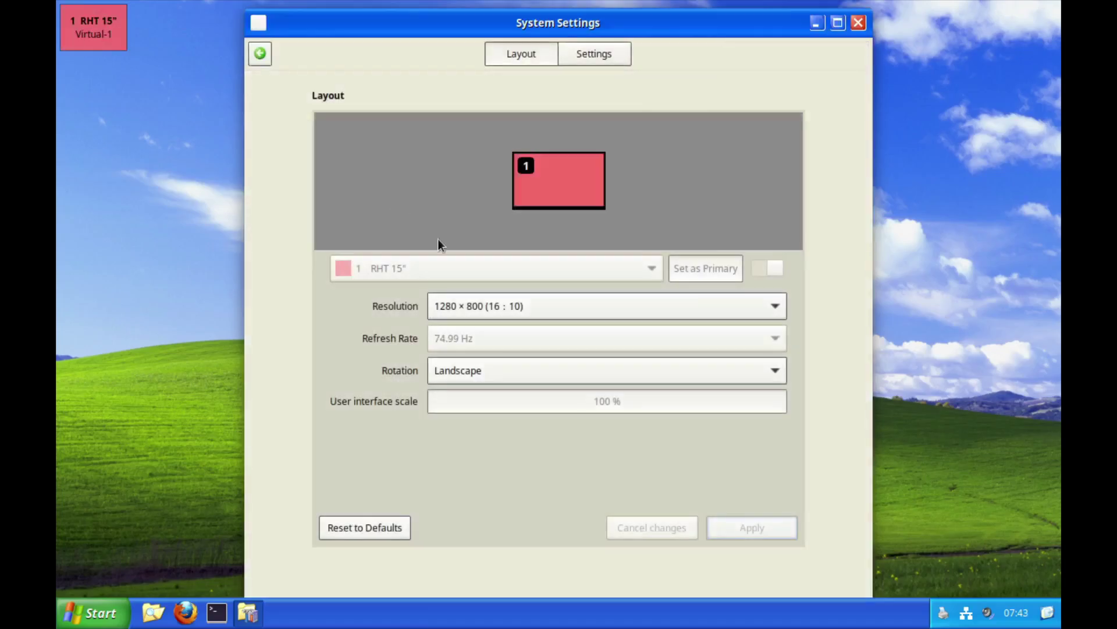
left_click(610, 306)
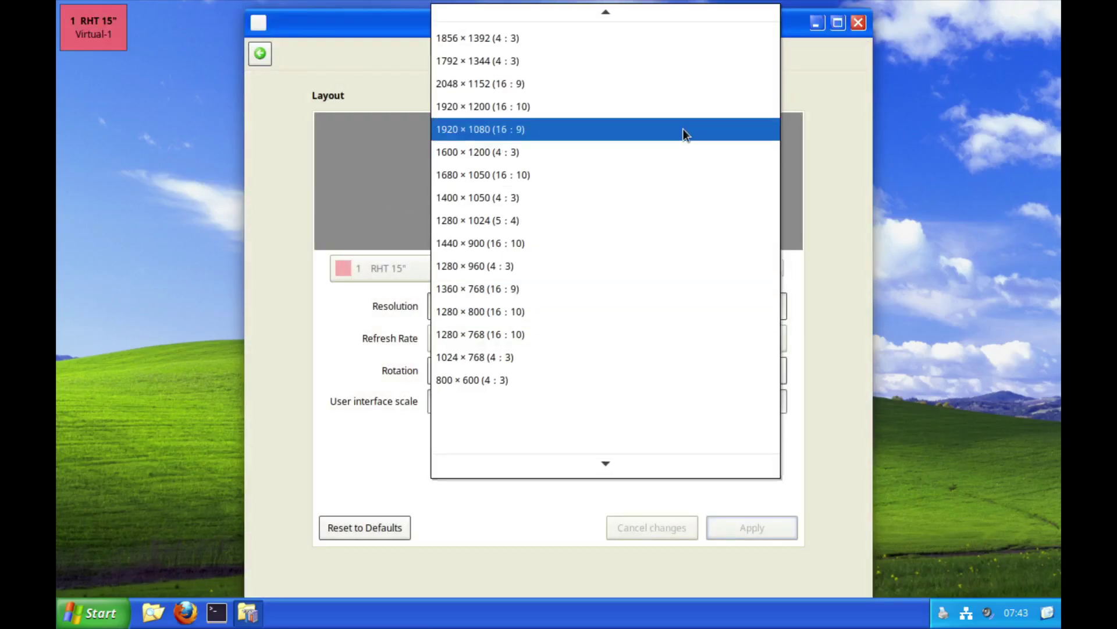
left_click(683, 128)
left_click(751, 527)
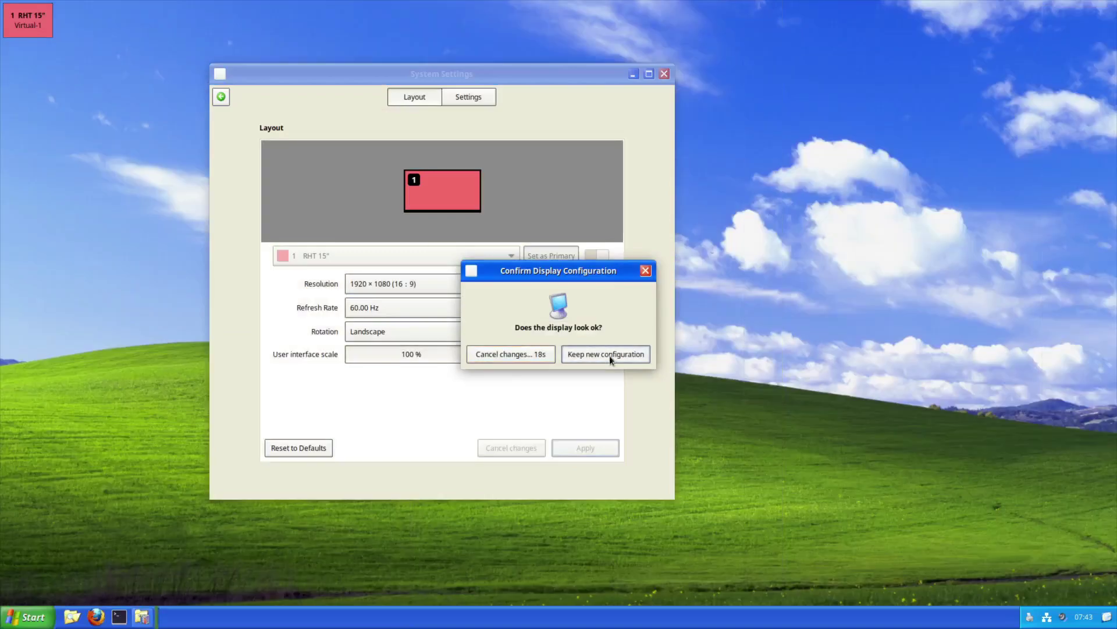
left_click(610, 356)
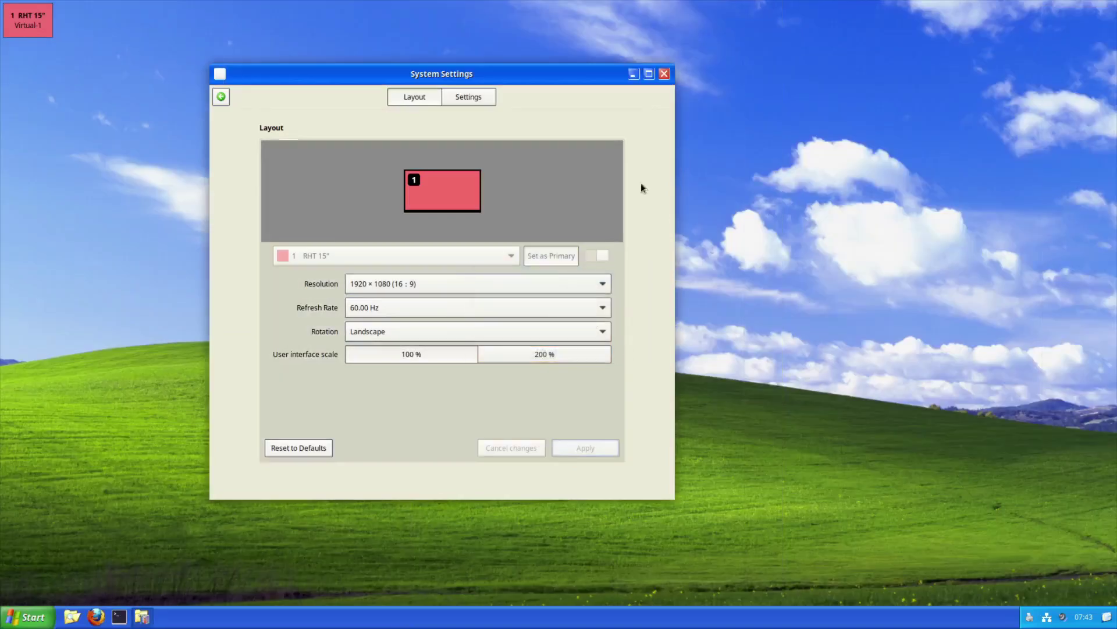
left_click(665, 74)
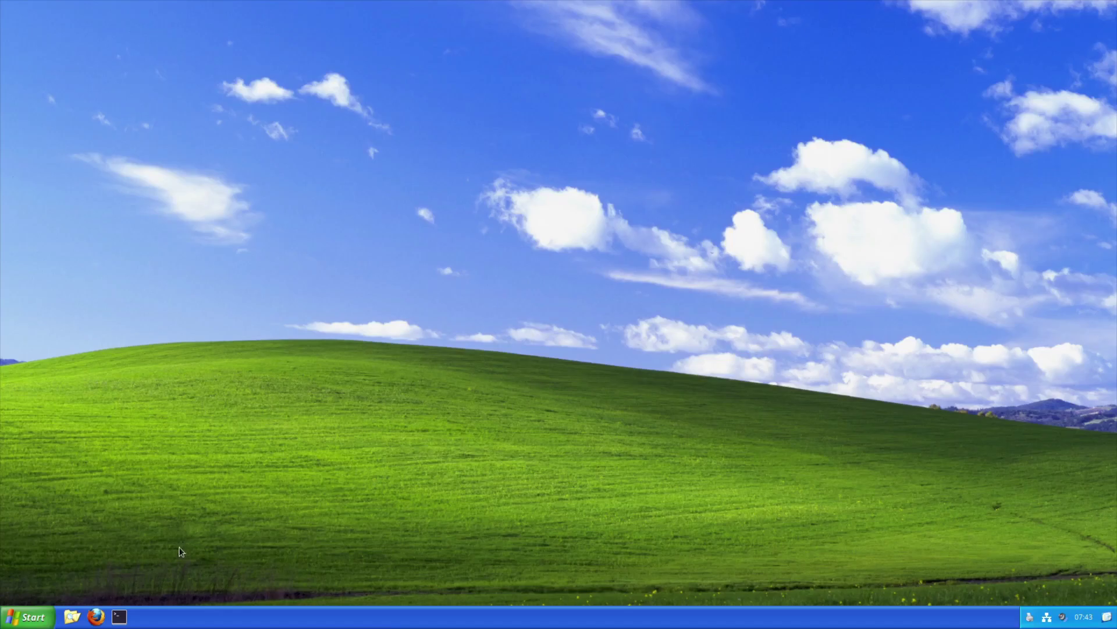
Open System Settings from the Start menu sidebar and maximize its window
left_click(13, 619)
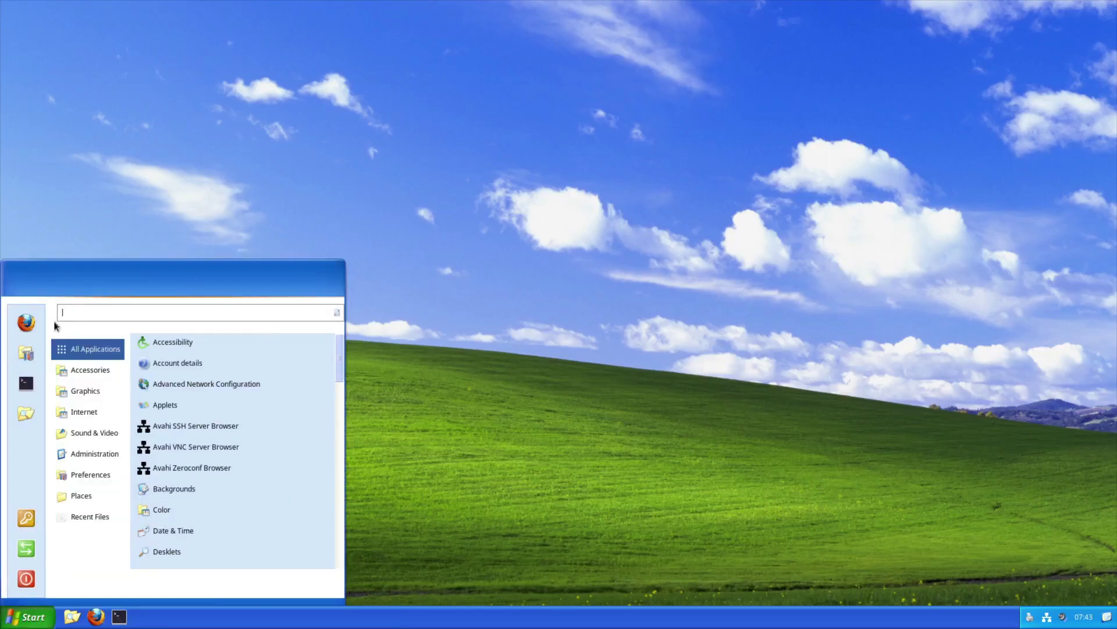
mouse_move(71, 375)
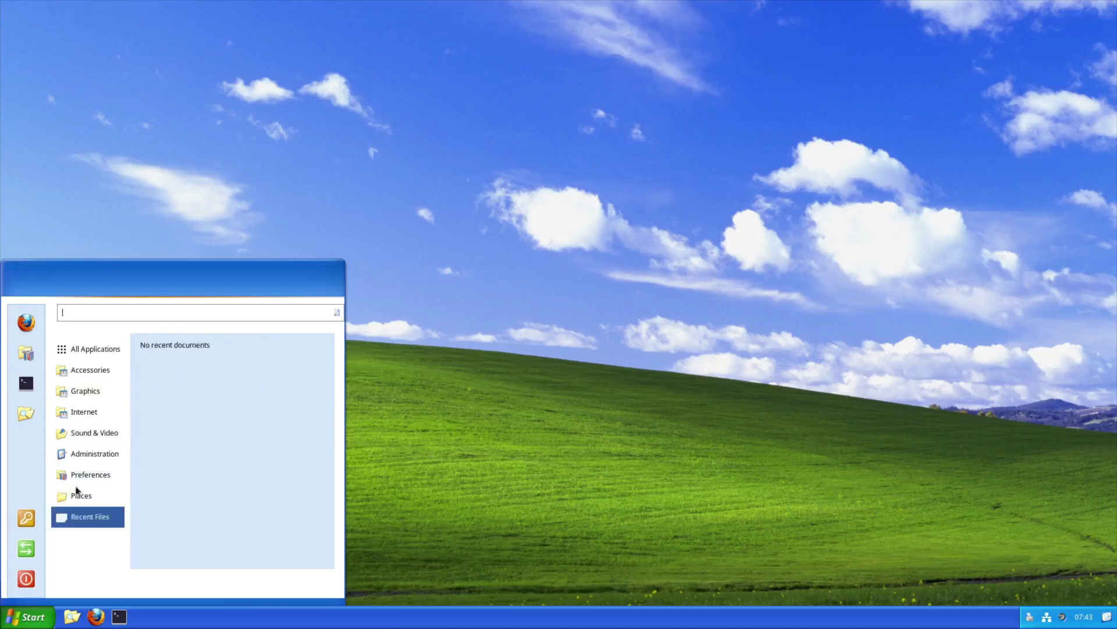
mouse_move(87, 454)
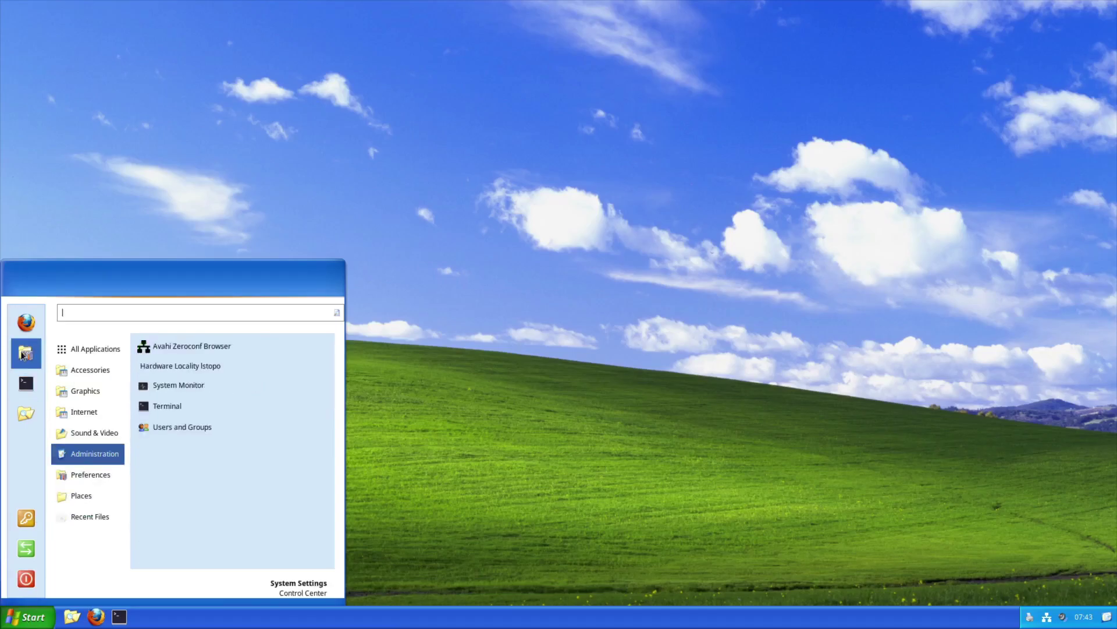
left_click(23, 355)
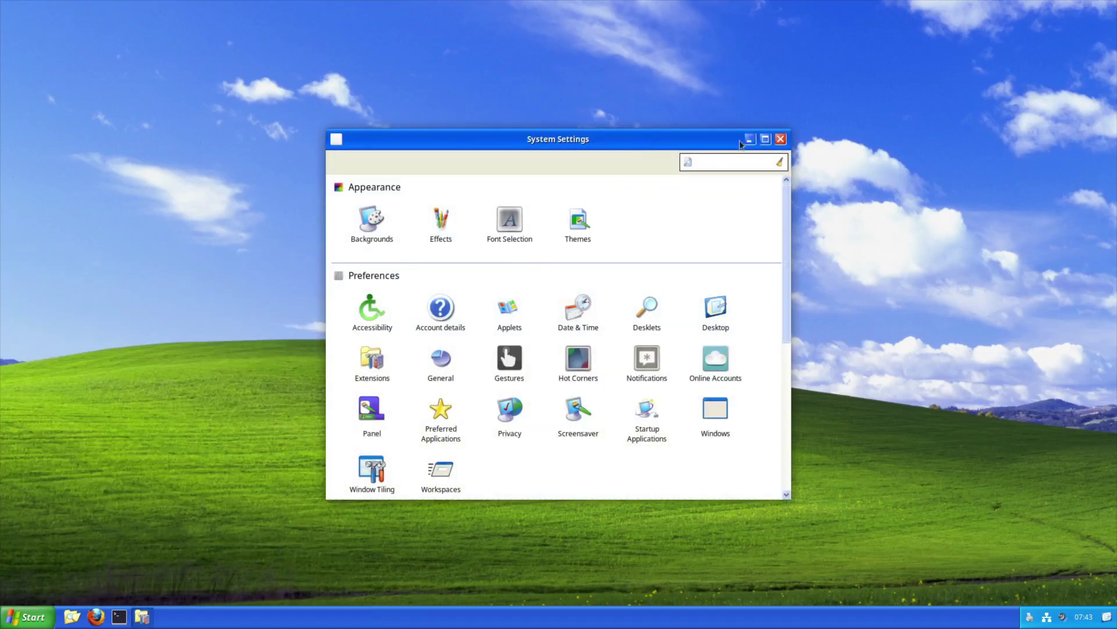
left_click(768, 140)
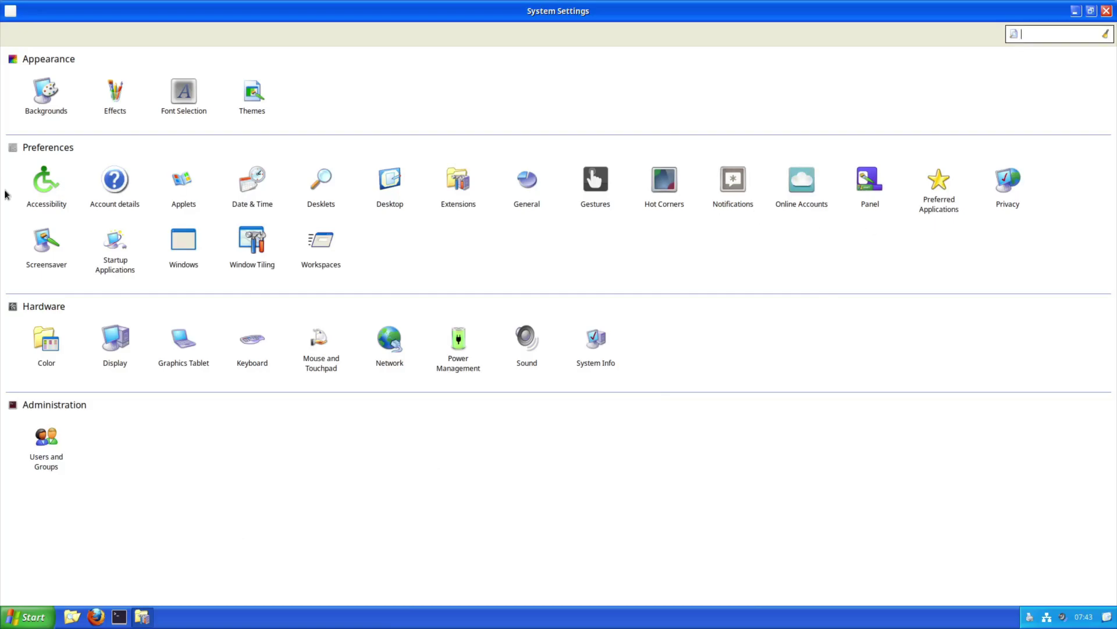
left_click(252, 95)
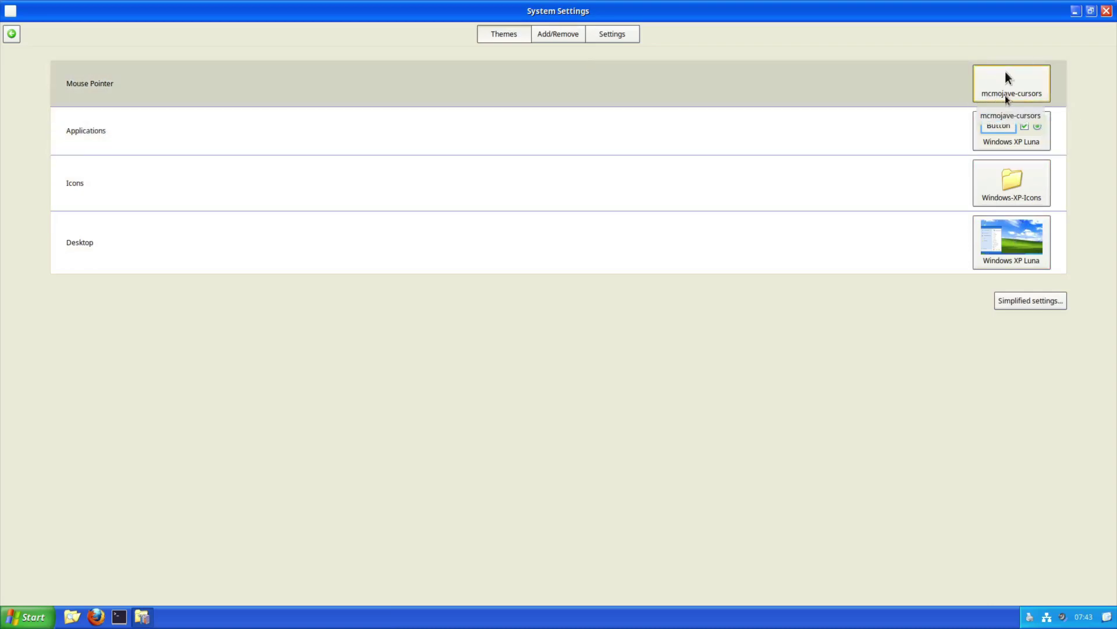
left_click(1010, 84)
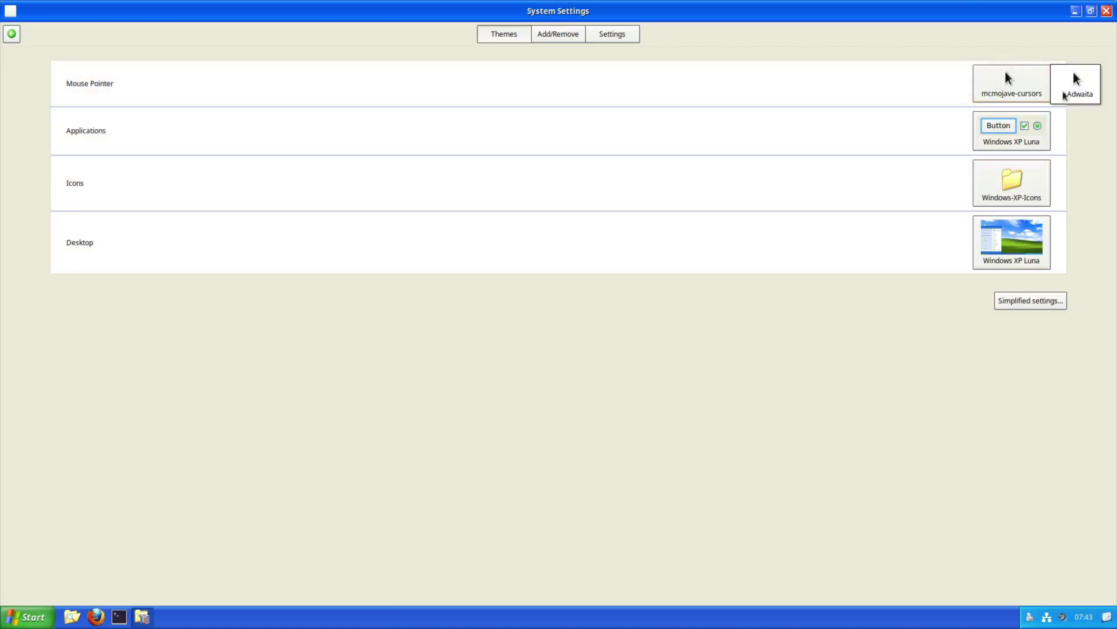
left_click(1078, 155)
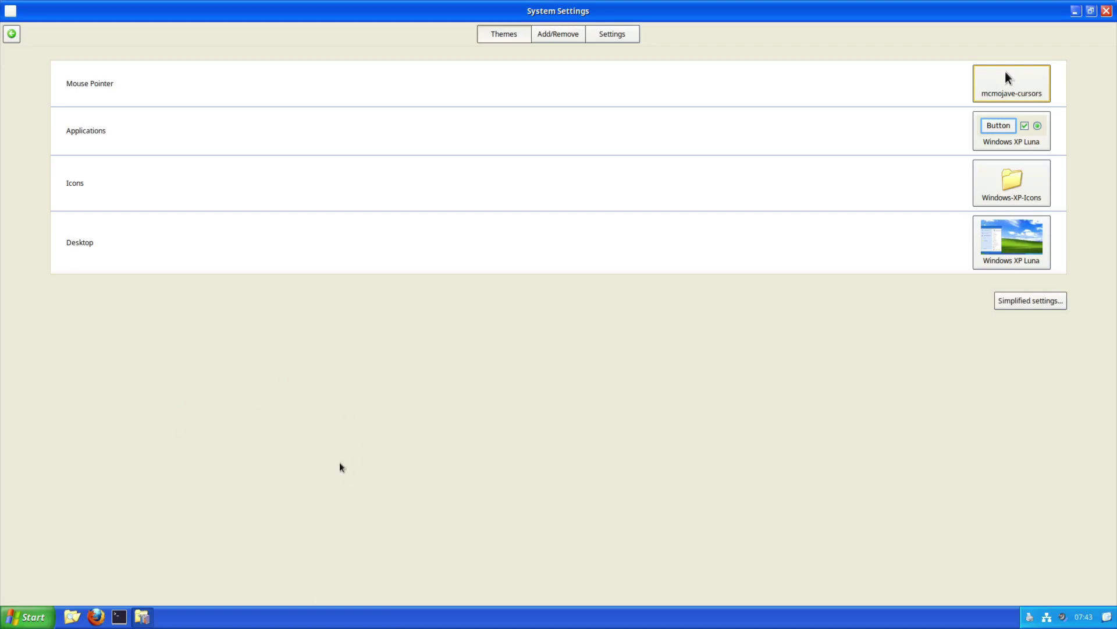
left_click(11, 34)
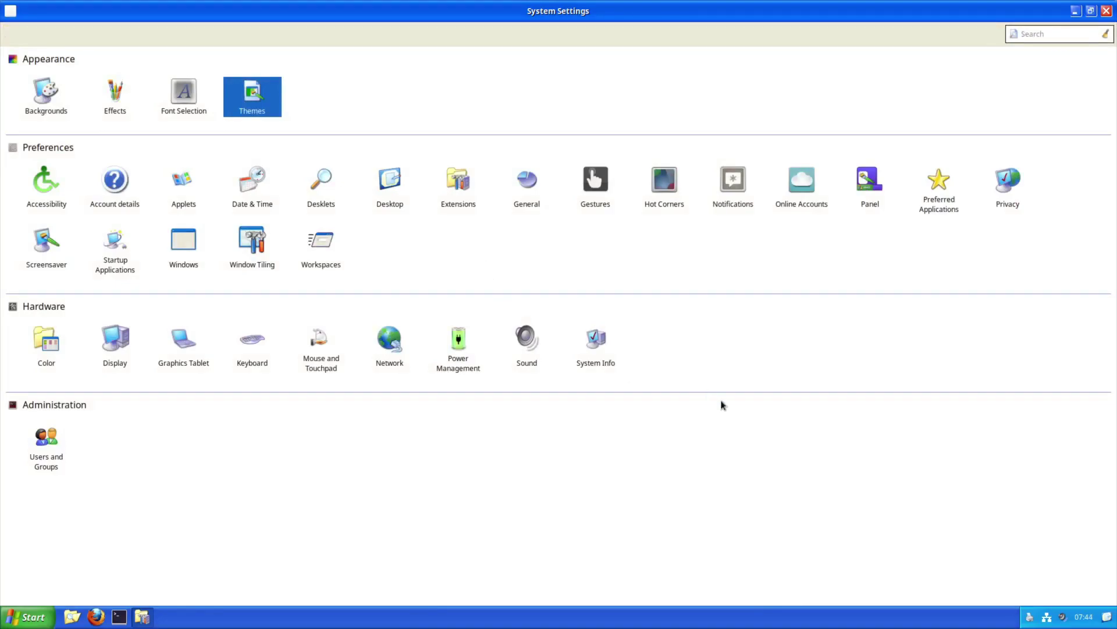
View System Info (Arch Linux, Cinnamon 5.8.4, kernel 6.4.12-arch1-1), then close System Settings
left_click(597, 355)
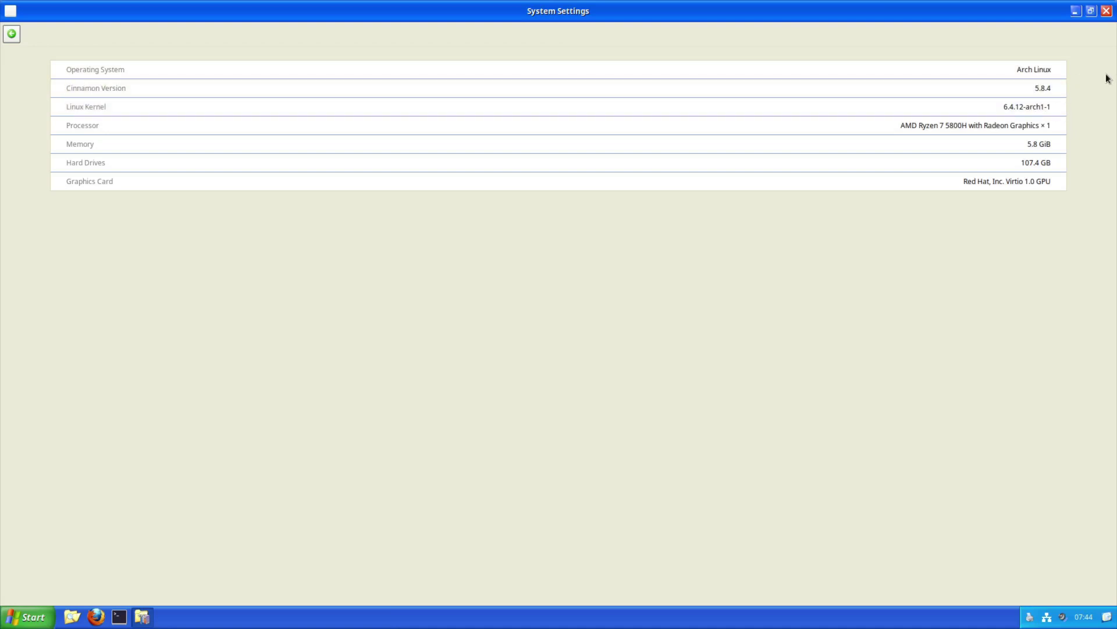
left_click(1107, 11)
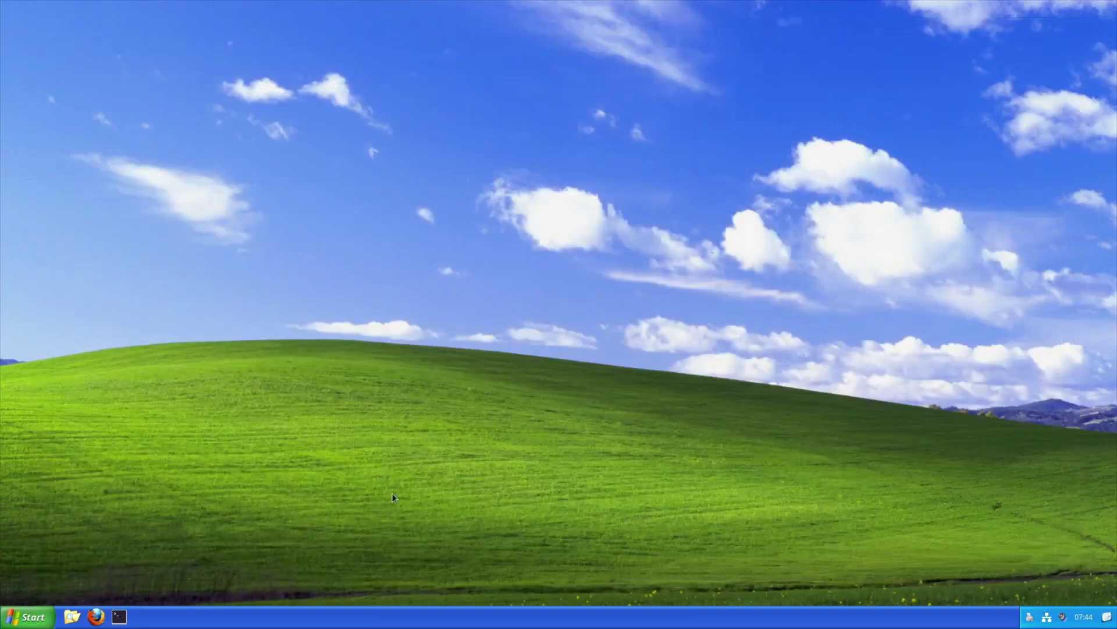
Create an Untitled Folder on the desktop and open the Home folder in Nemo
right_click(392, 272)
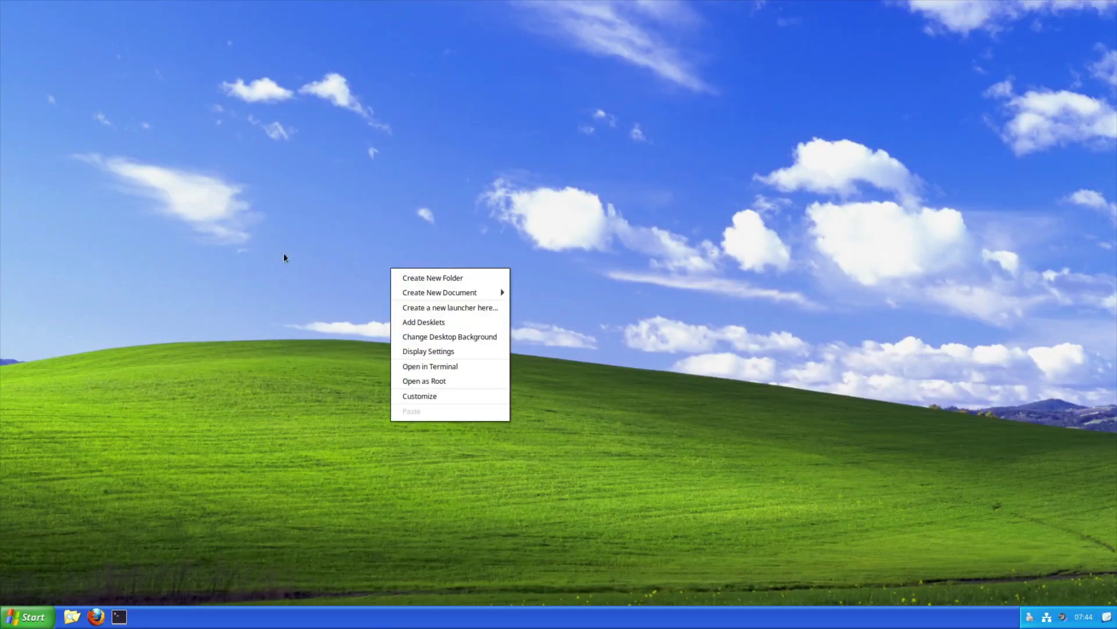
left_click(434, 278)
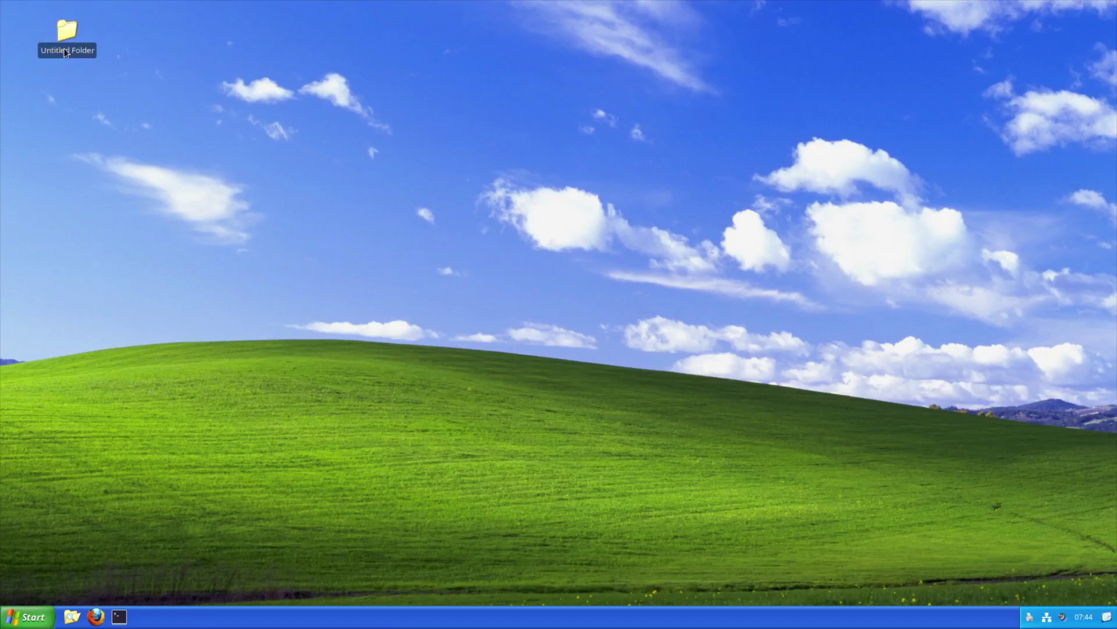
left_click(79, 618)
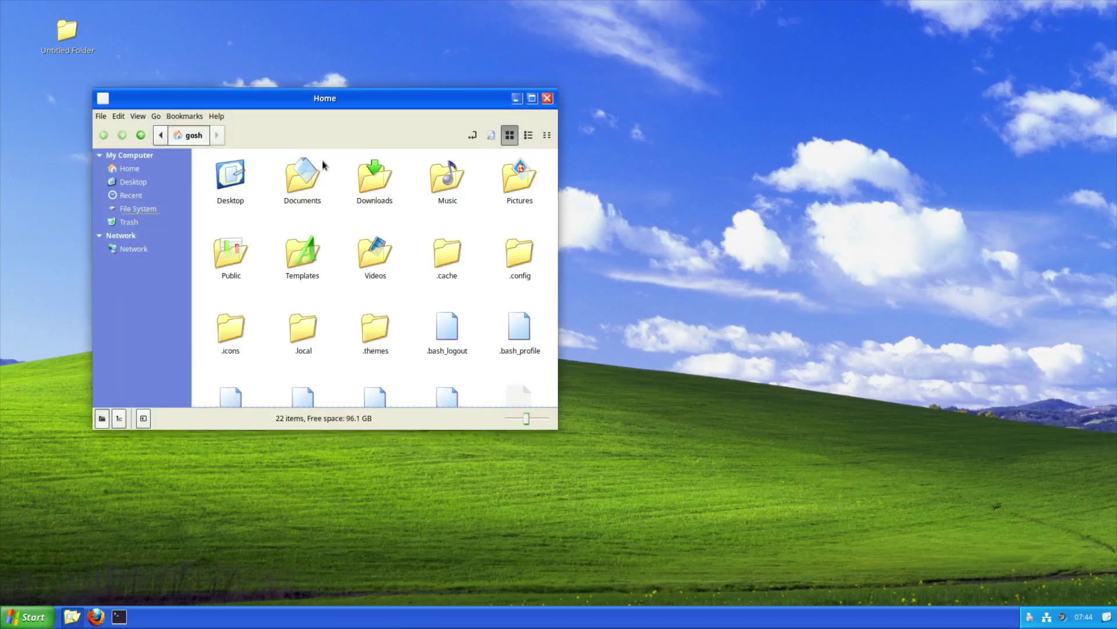
Maximize Nemo and turn off Show Hidden Files in the home folder
double_click(309, 107)
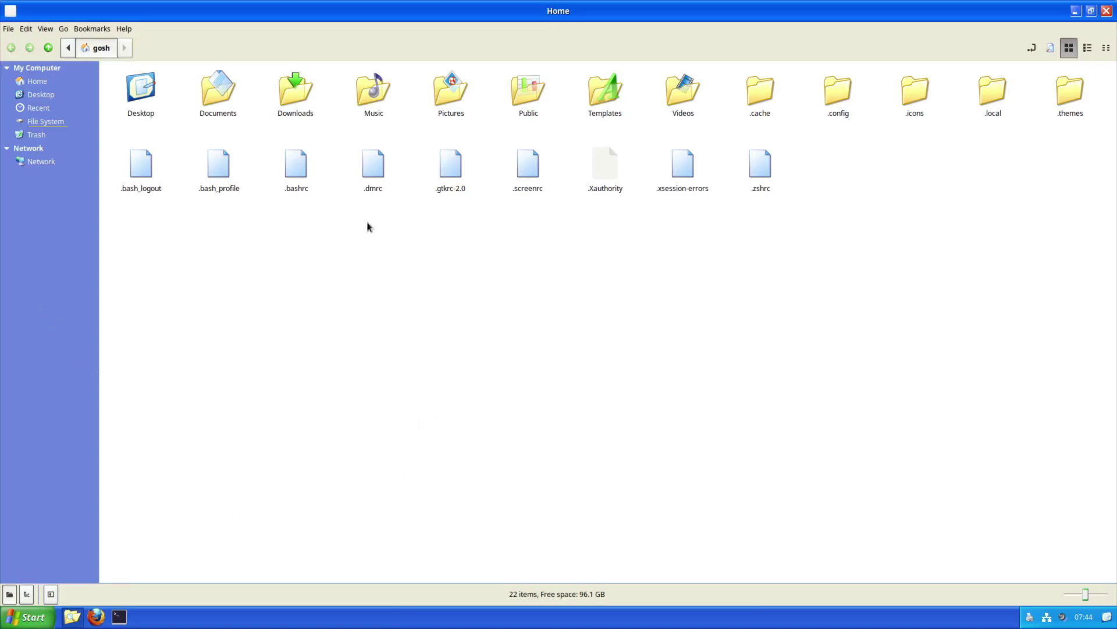
right_click(888, 181)
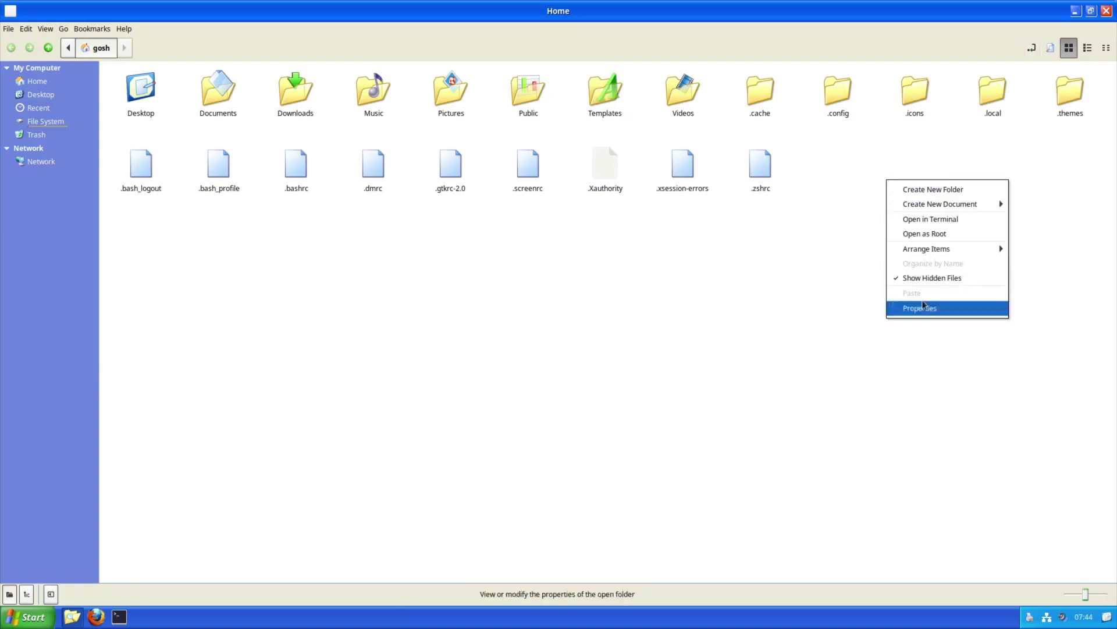
left_click(930, 279)
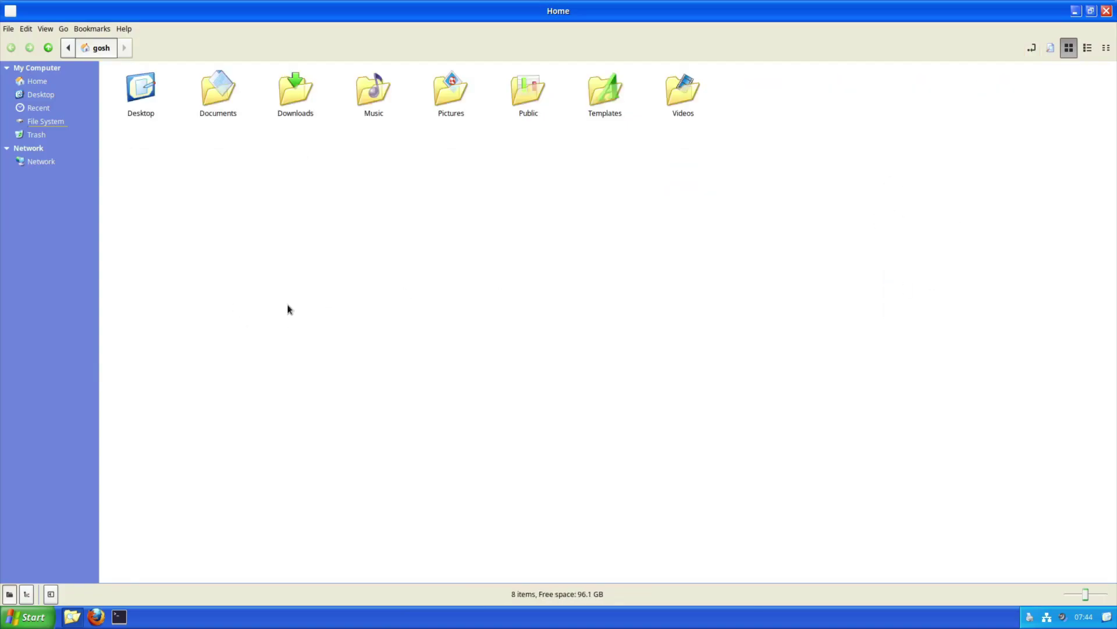
Look inside the Documents, Downloads and Music folders, returning home after each
double_click(221, 102)
left_click(101, 52)
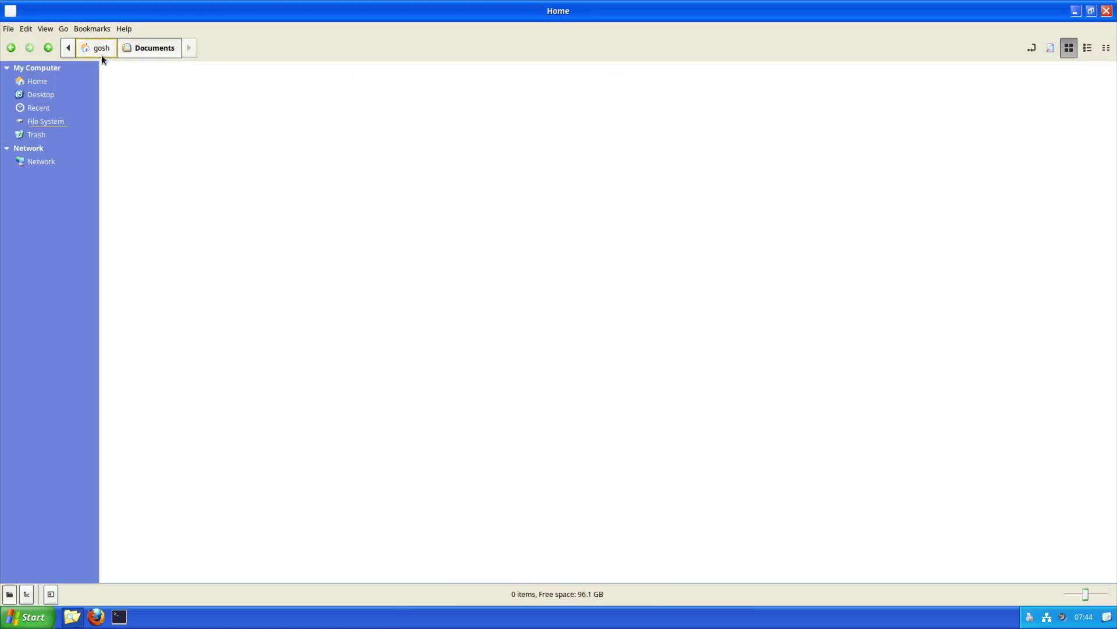
double_click(298, 106)
left_click(103, 51)
double_click(374, 90)
left_click(95, 52)
View Nemo's About information, then close the file manager via File > Close
left_click(119, 29)
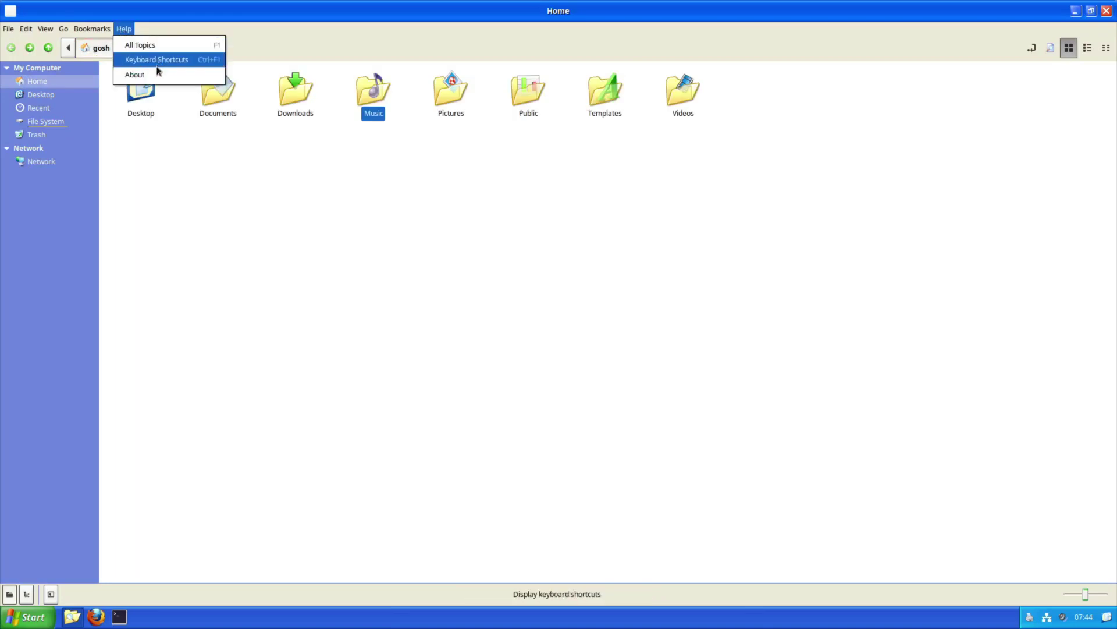
left_click(153, 77)
left_click(640, 417)
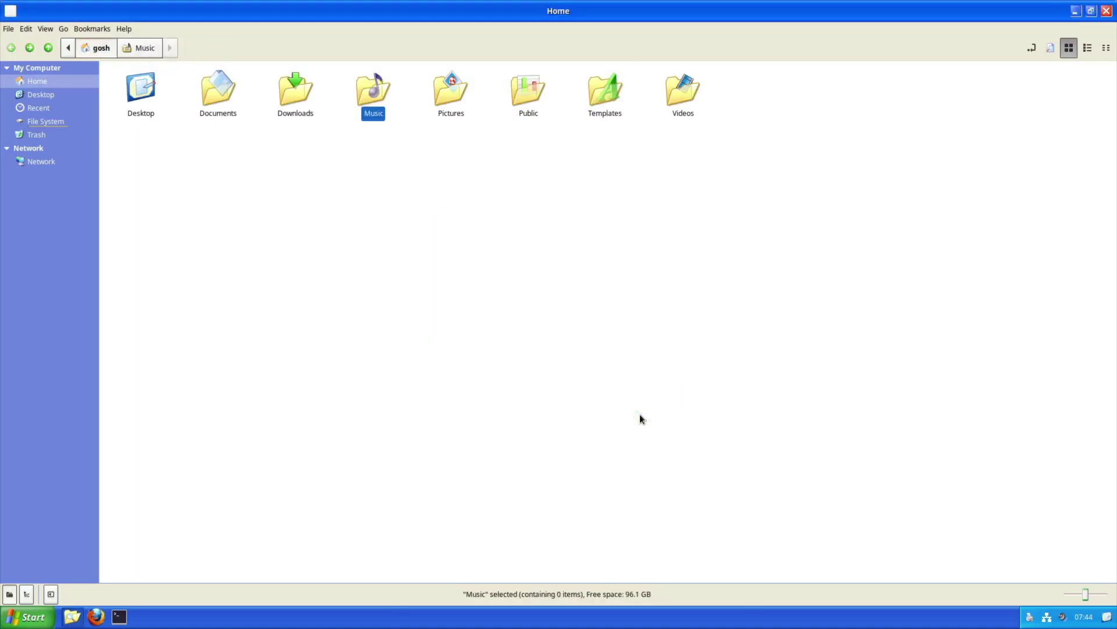
left_click(8, 29)
left_click(46, 209)
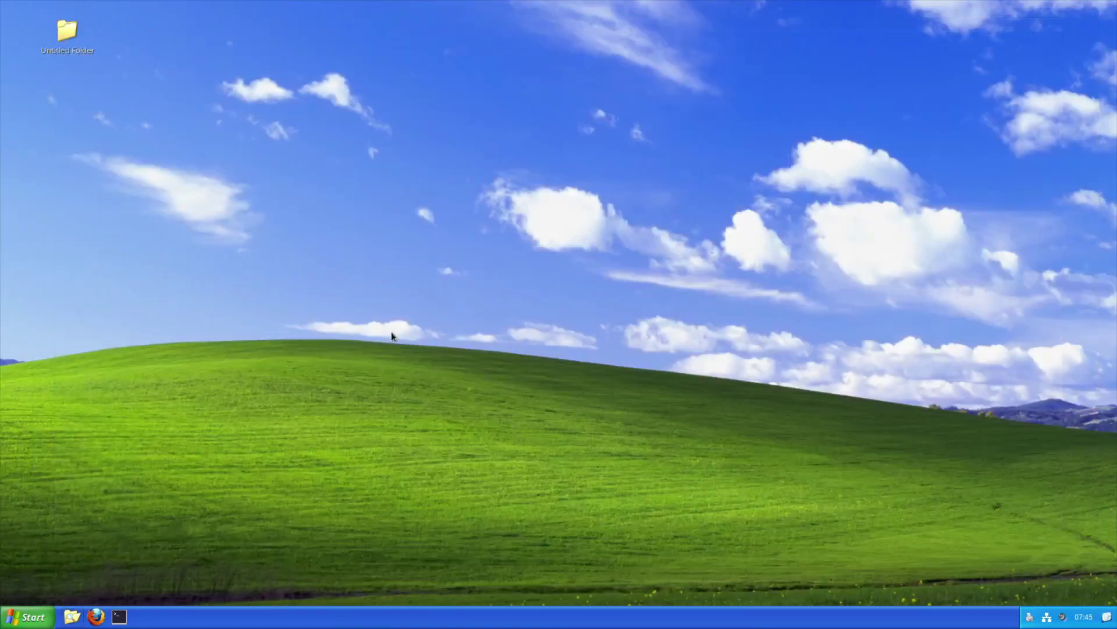
right_click(520, 317)
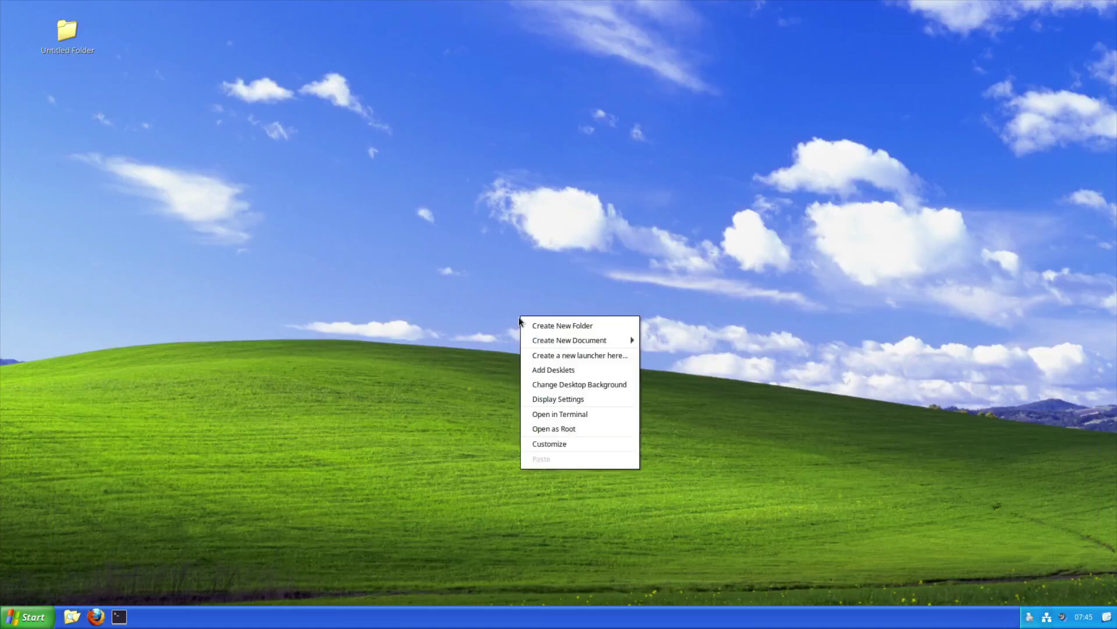
left_click(1031, 618)
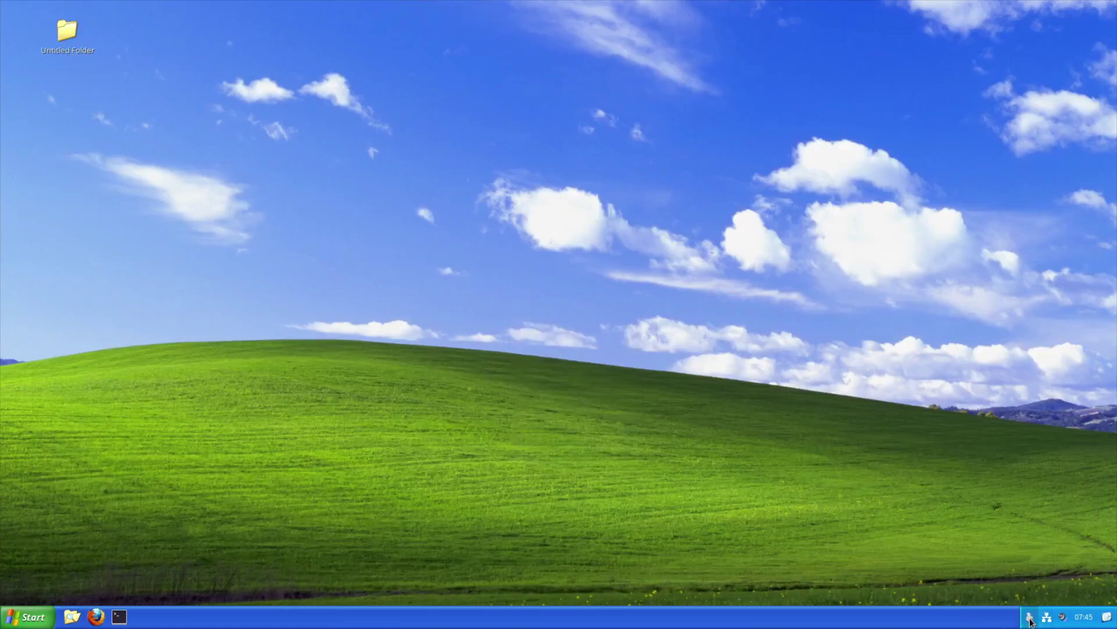
left_click(1026, 569)
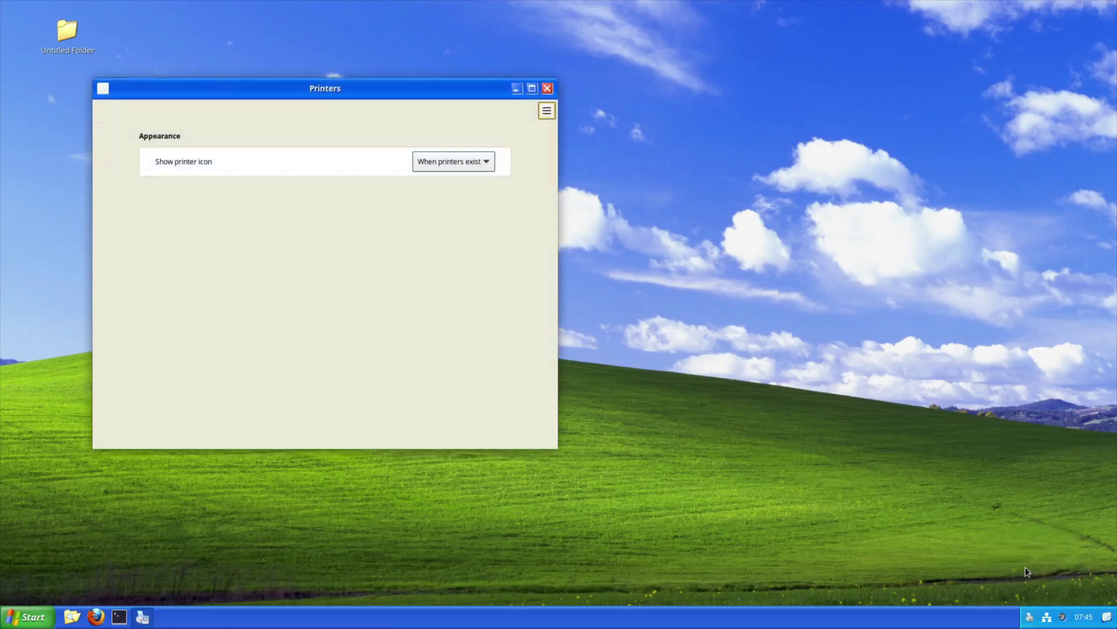
left_click(547, 88)
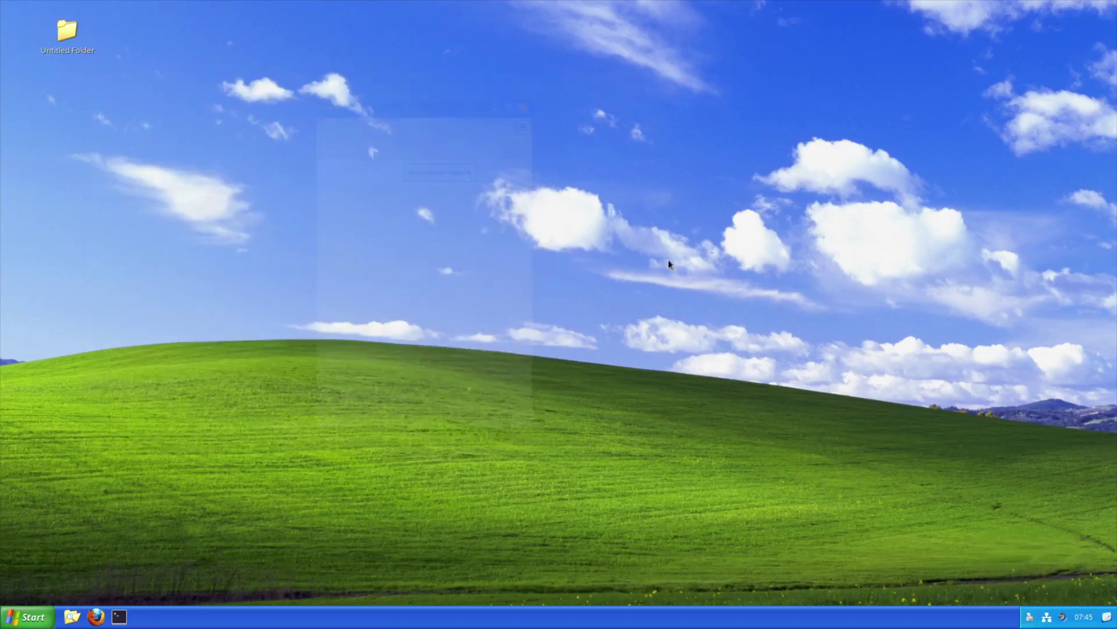
right_click(1047, 618)
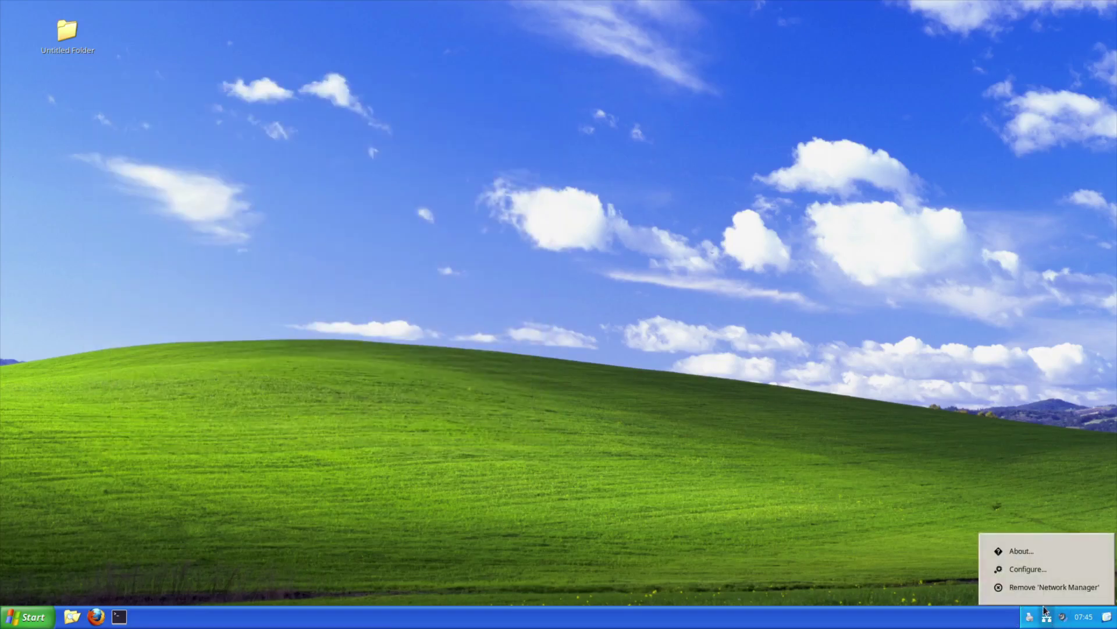
left_click(1028, 568)
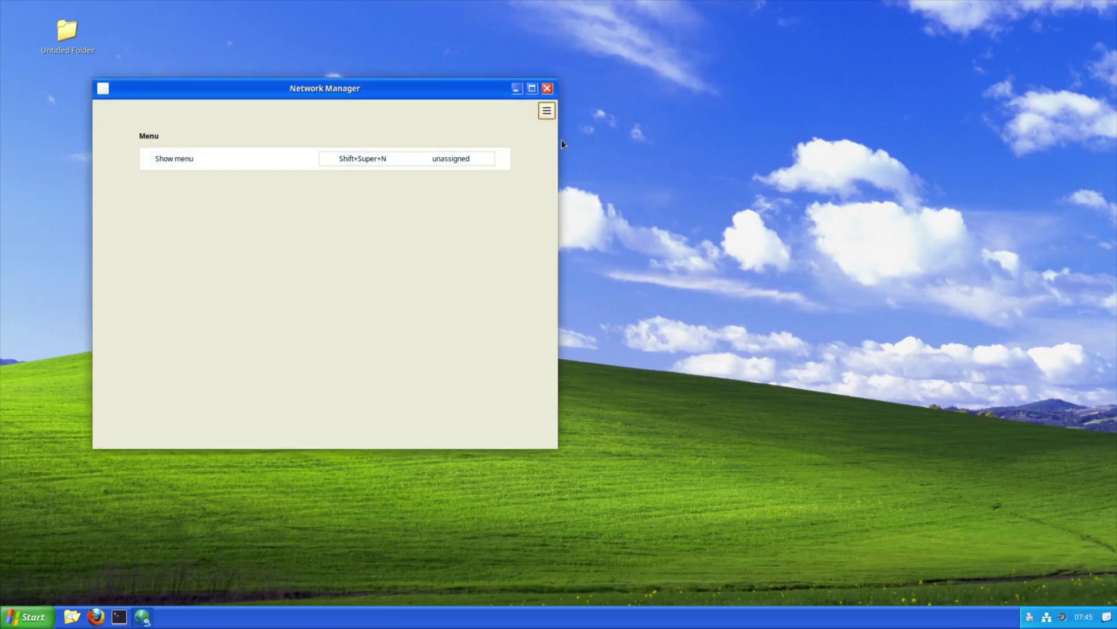
left_click(547, 89)
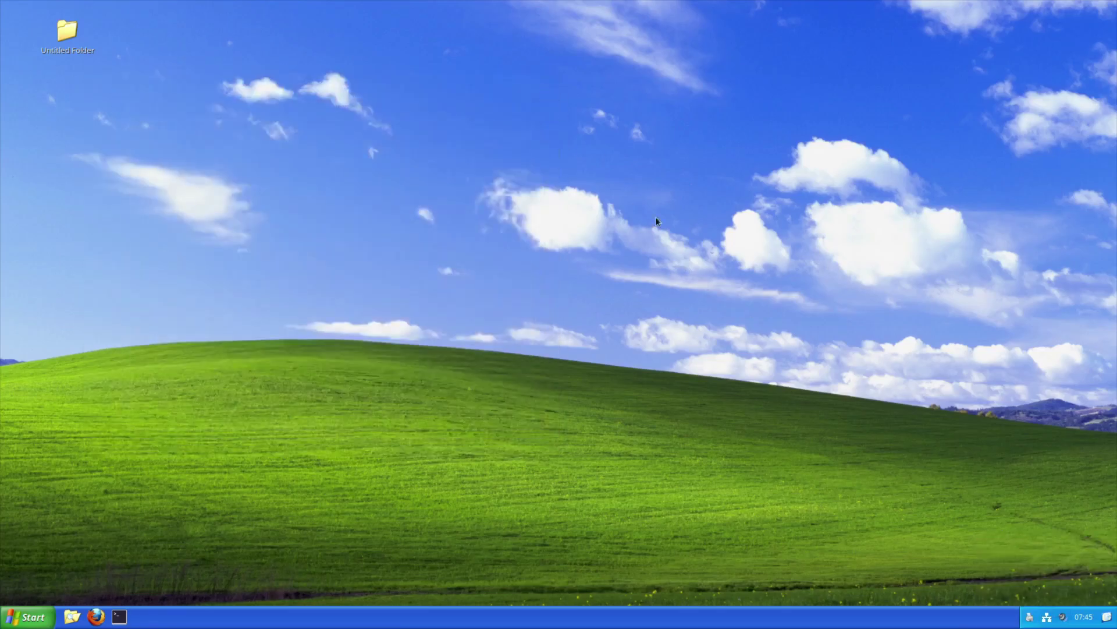
left_click(1047, 618)
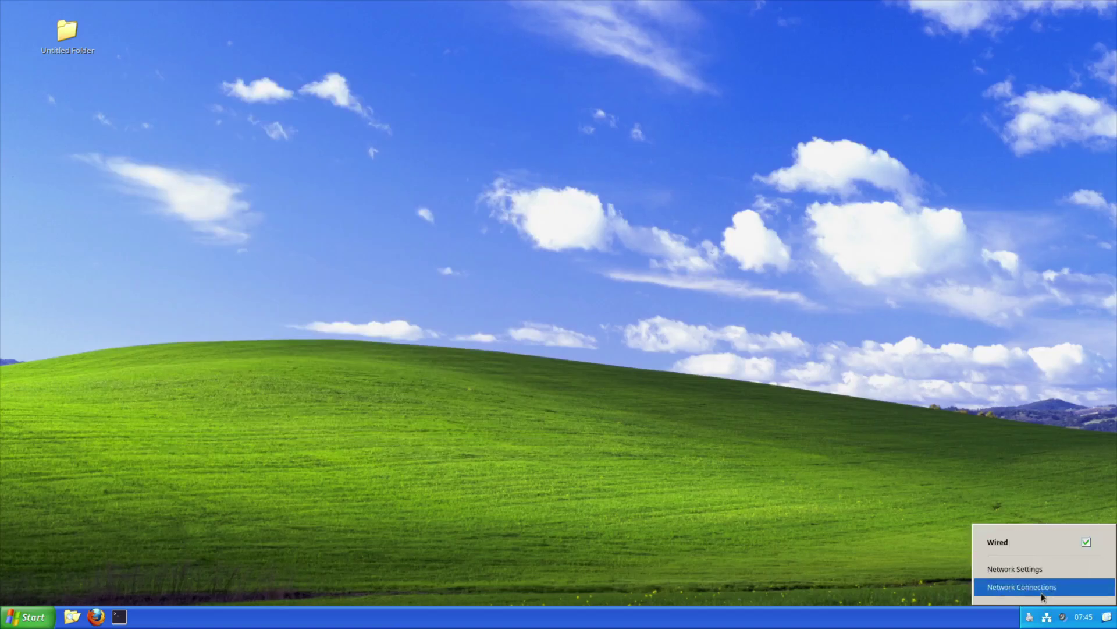
left_click(1026, 575)
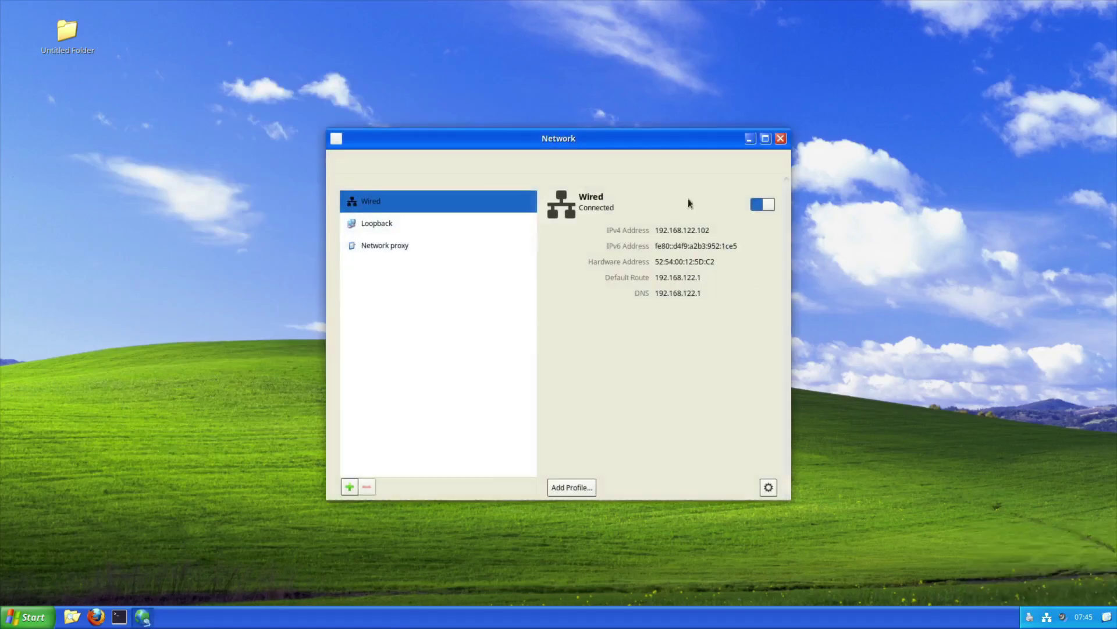
left_click(780, 138)
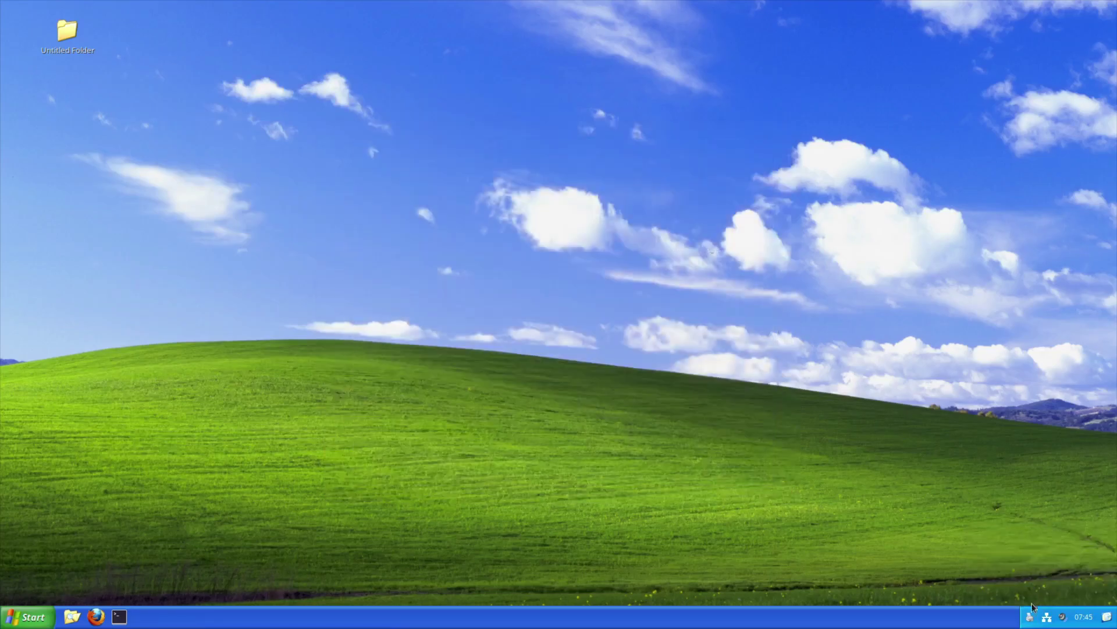
left_click(1061, 621)
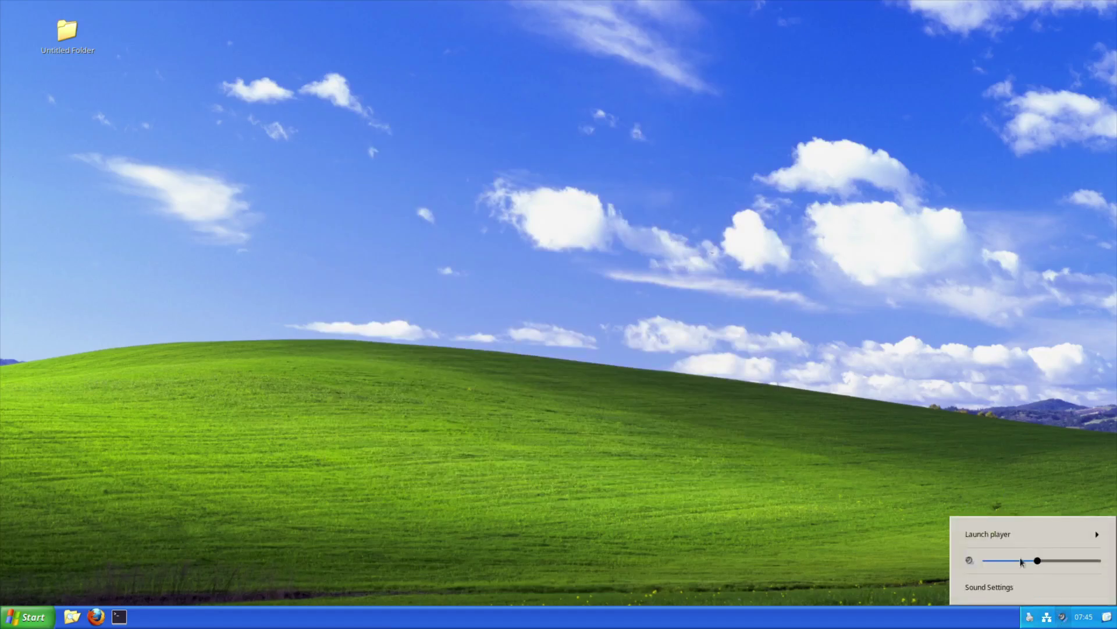
left_click(1011, 533)
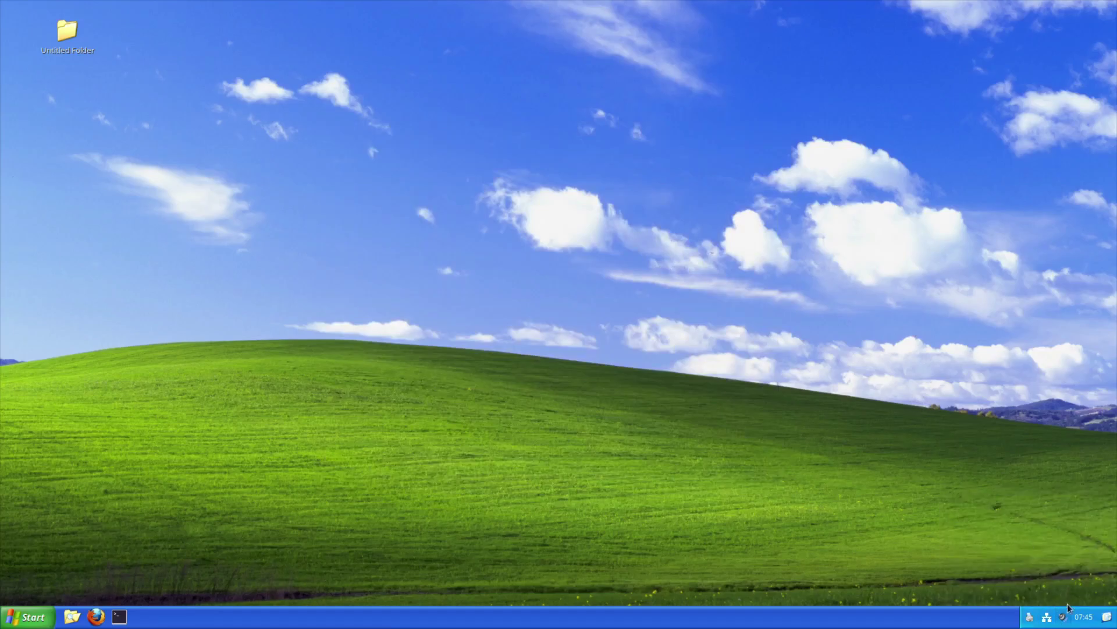
left_click(1089, 621)
left_click(1088, 624)
left_click(119, 616)
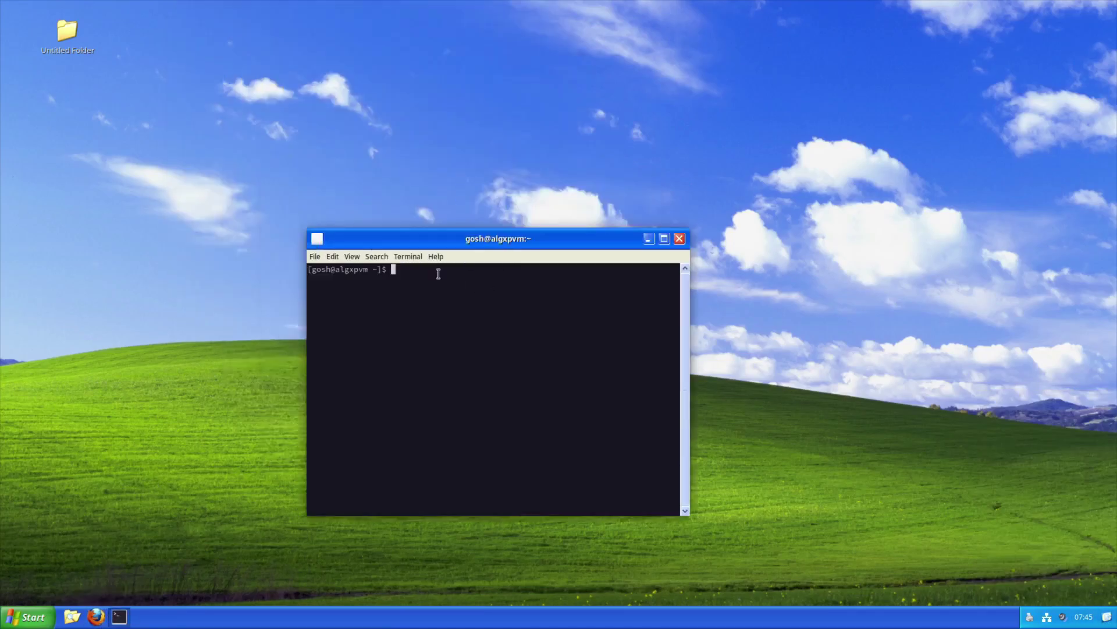
left_click(437, 258)
left_click(447, 285)
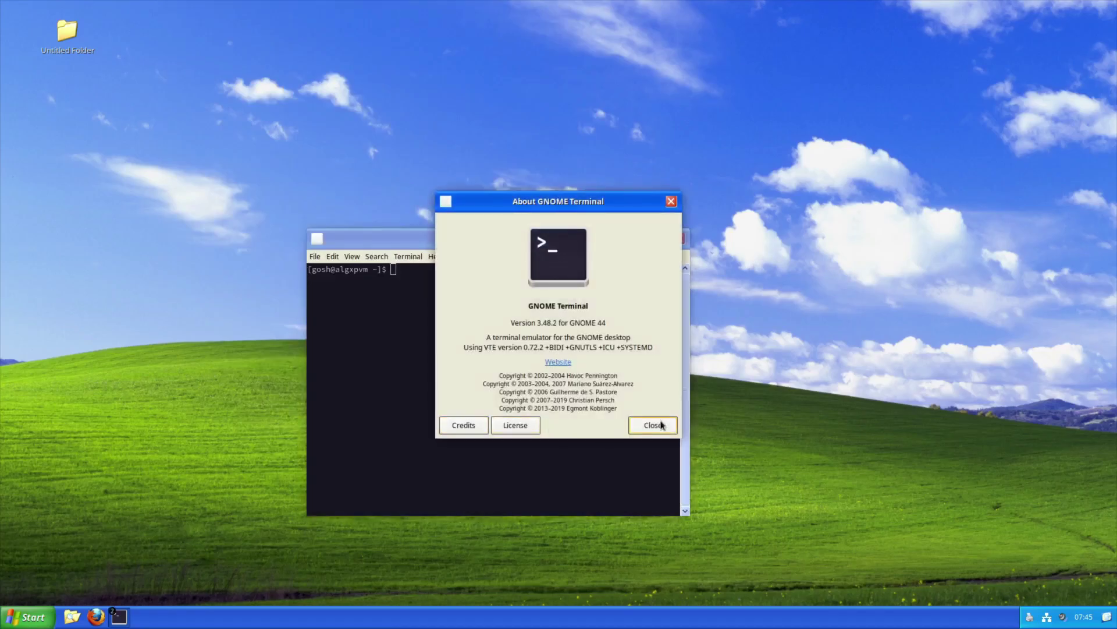
left_click(662, 425)
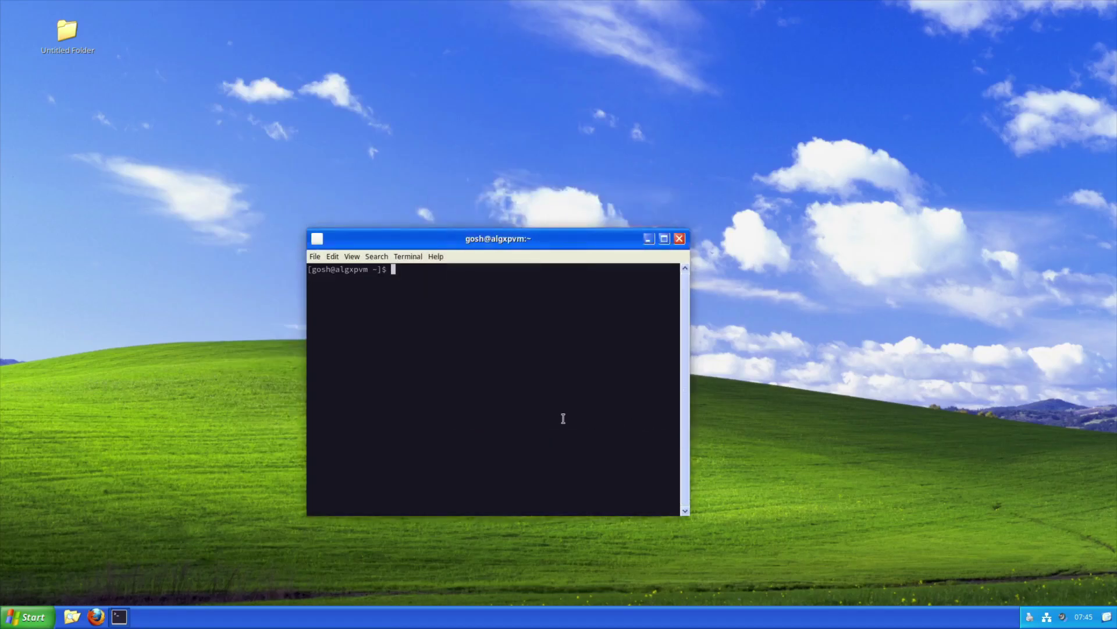
left_click(679, 239)
left_click(96, 616)
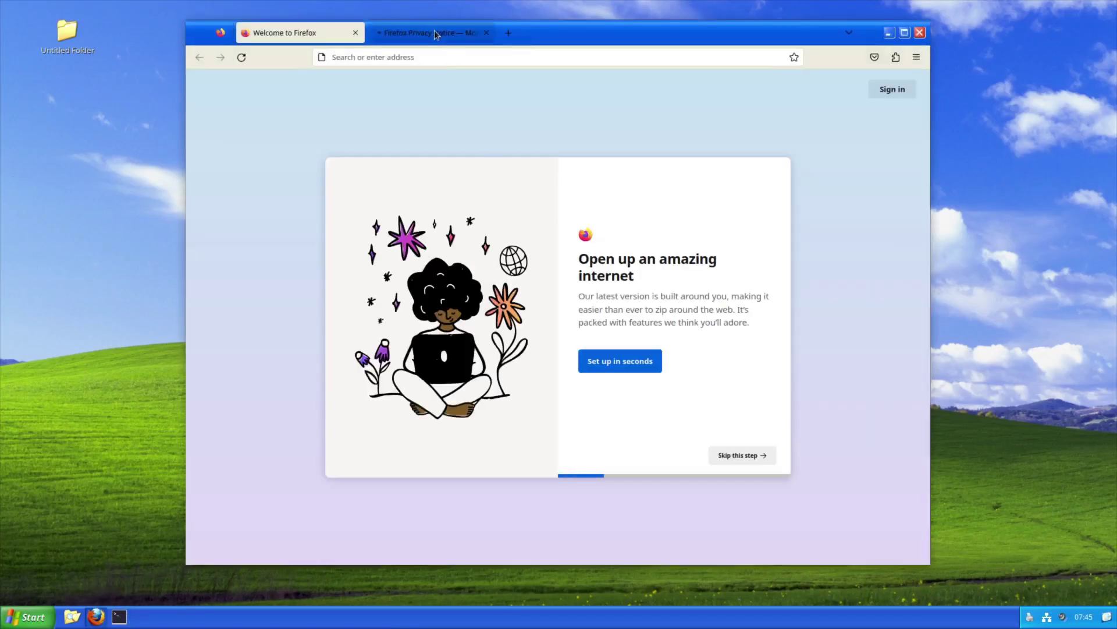
Close the privacy notice tab, maximize Firefox and skip all three welcome steps
middle_click(434, 30)
double_click(533, 33)
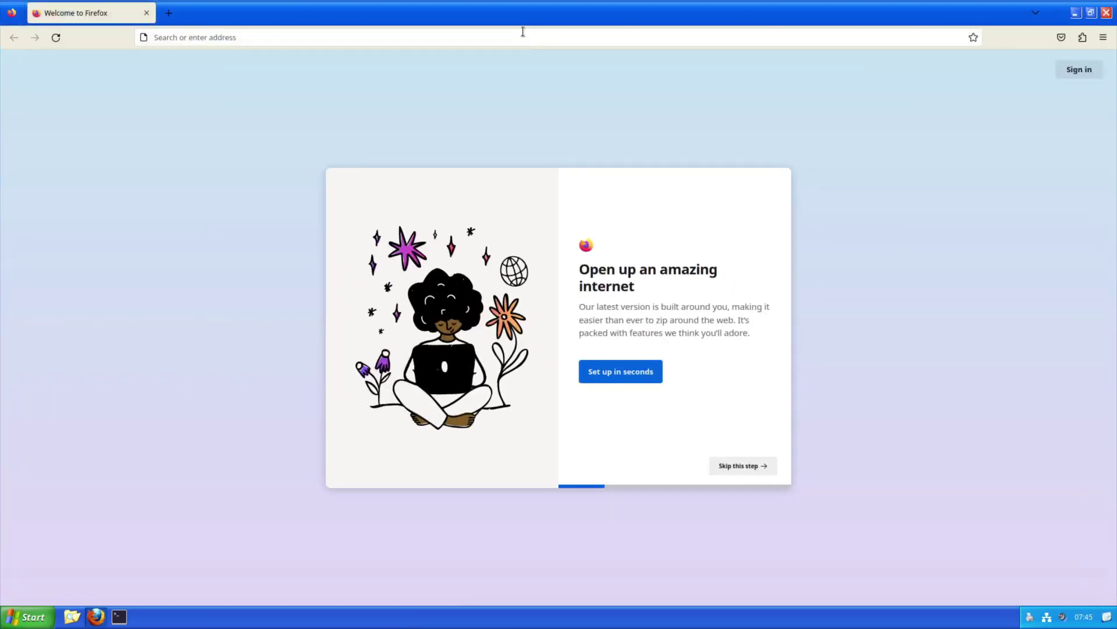
left_click(753, 468)
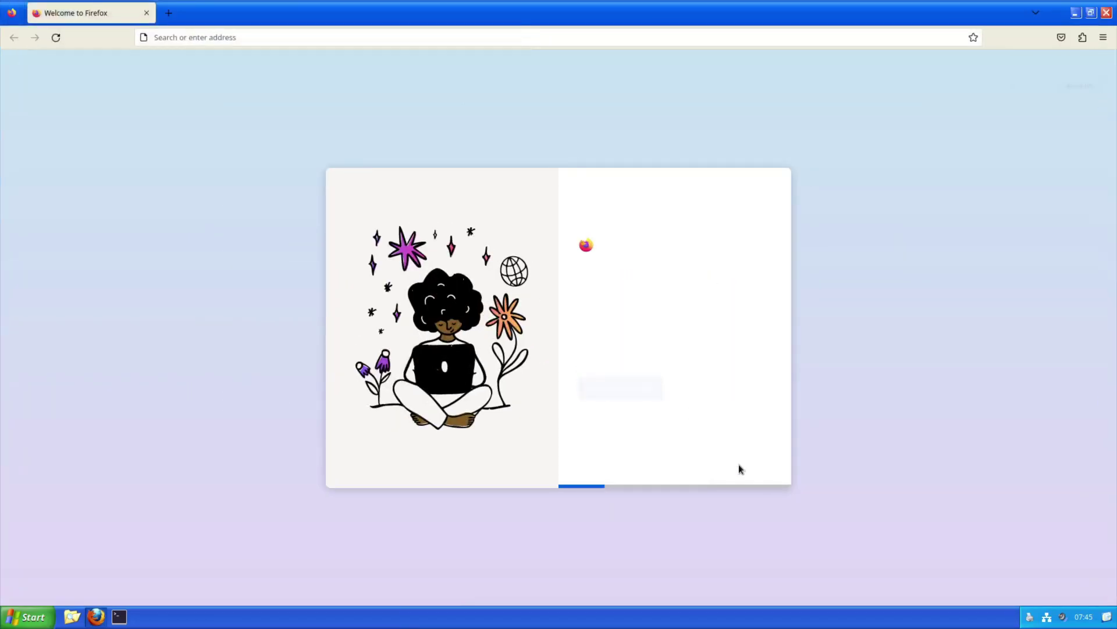
left_click(739, 464)
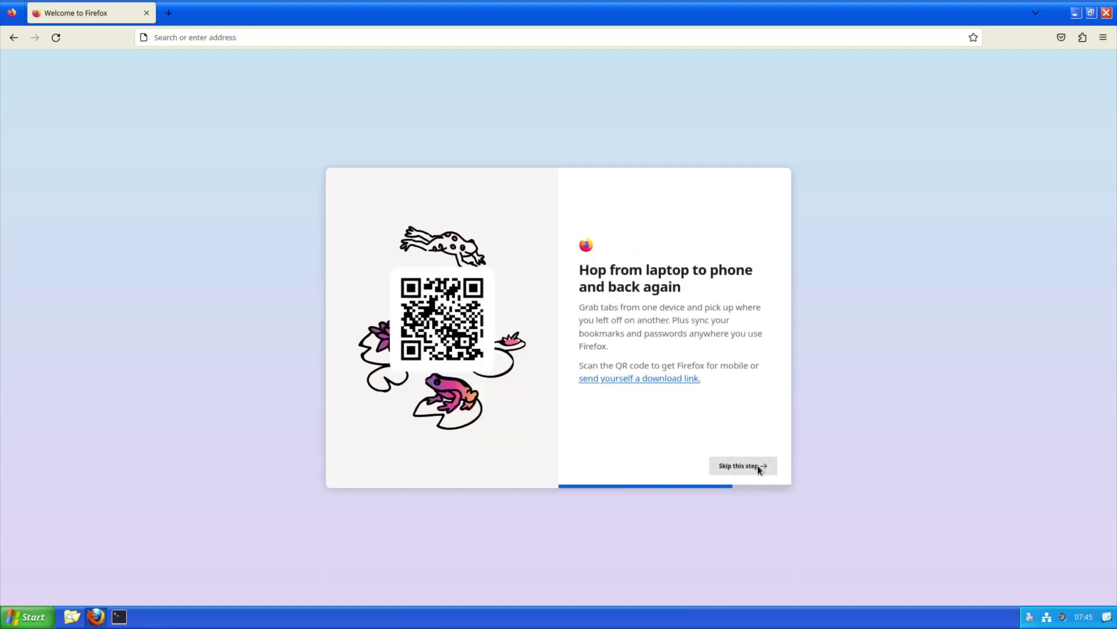
left_click(758, 469)
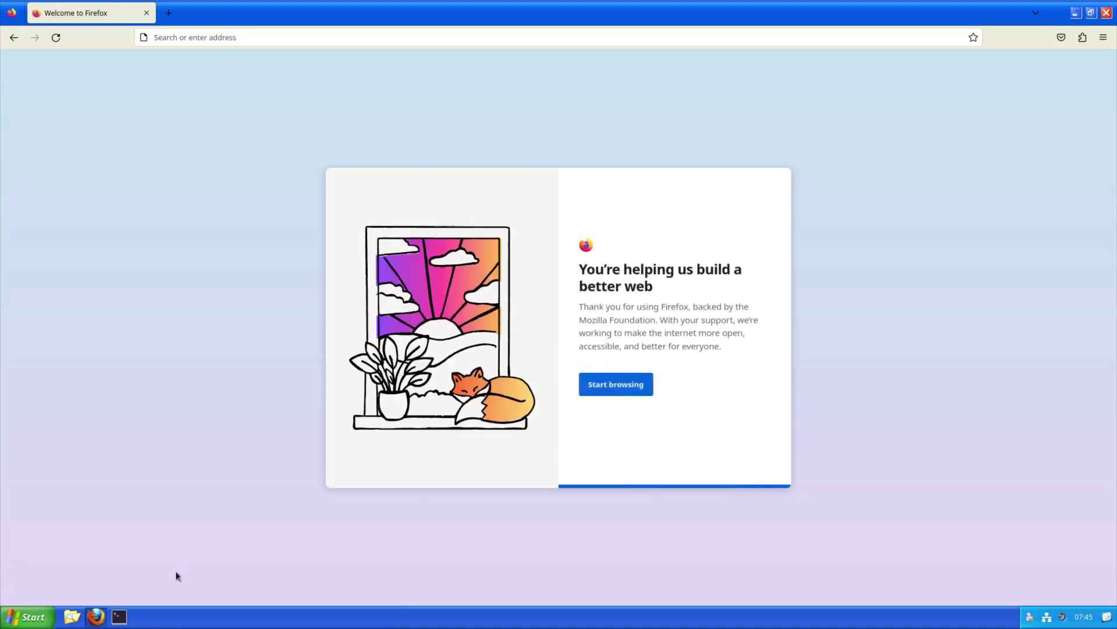
Close Firefox and relaunch it from the taskbar
left_click(23, 624)
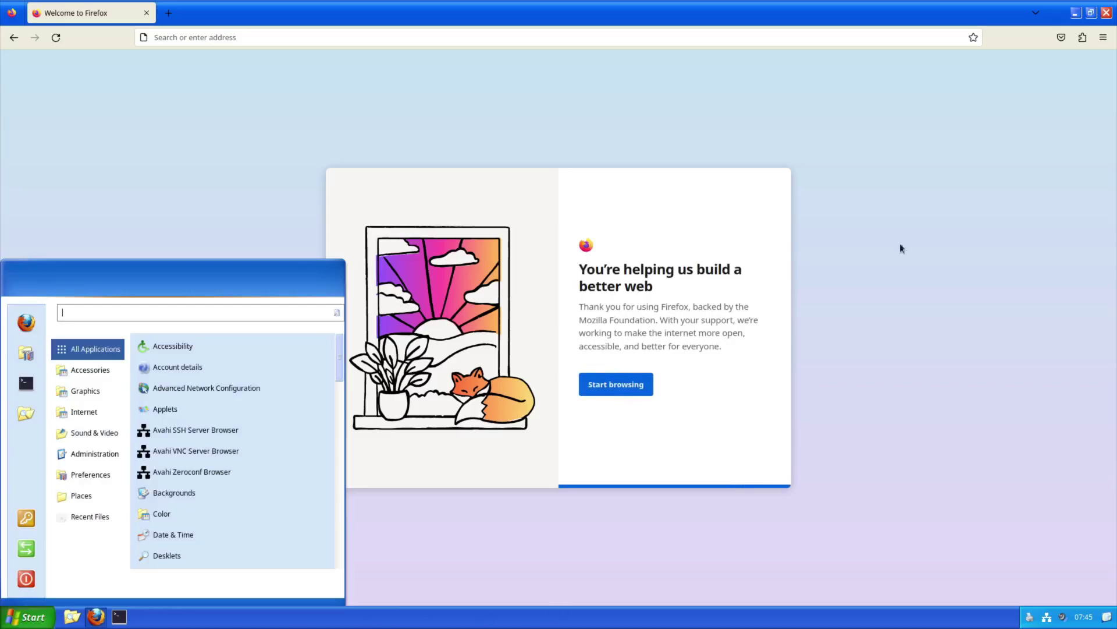
left_click(1078, 16)
left_click(1106, 13)
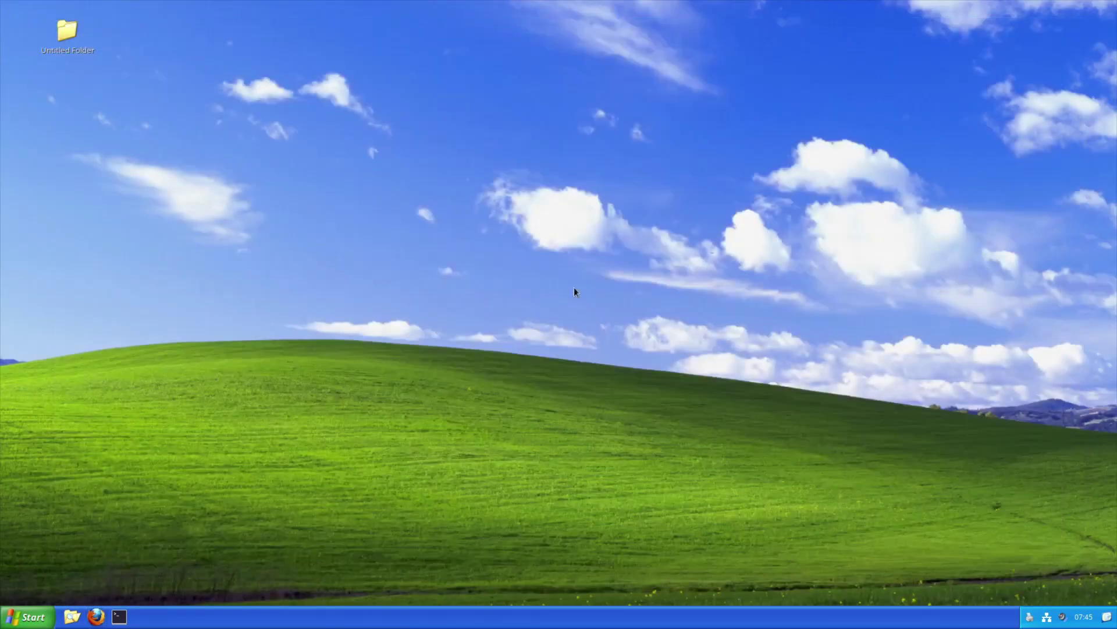
left_click(96, 616)
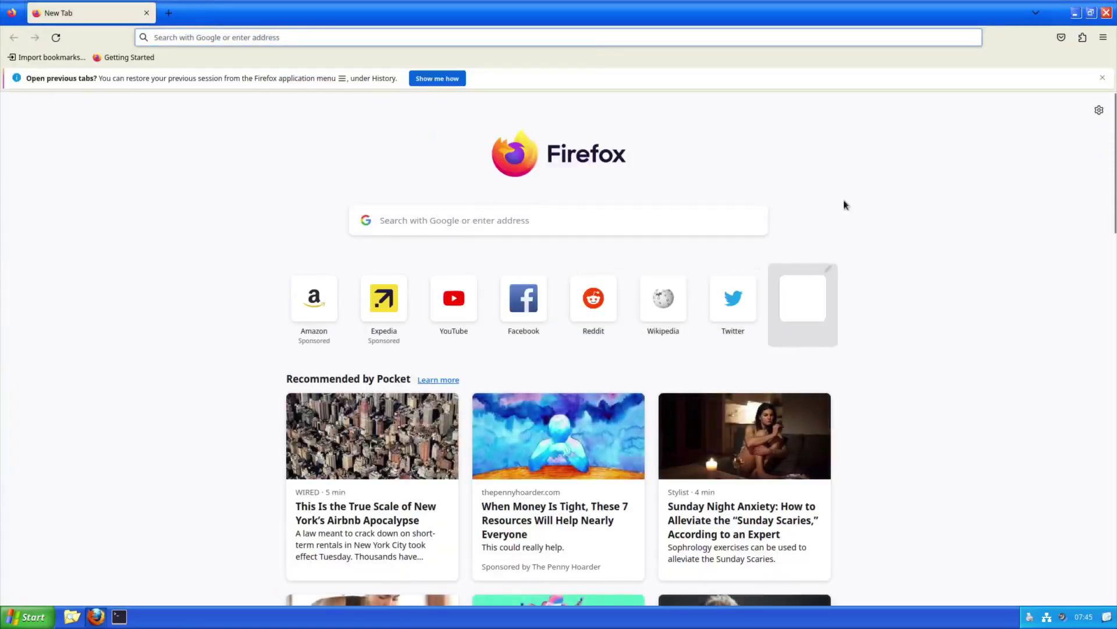
Open a new tab, close Firefox, and show the Accessories applications list
scroll(885, 268, "down", 5)
scroll(938, 200, "up", 5)
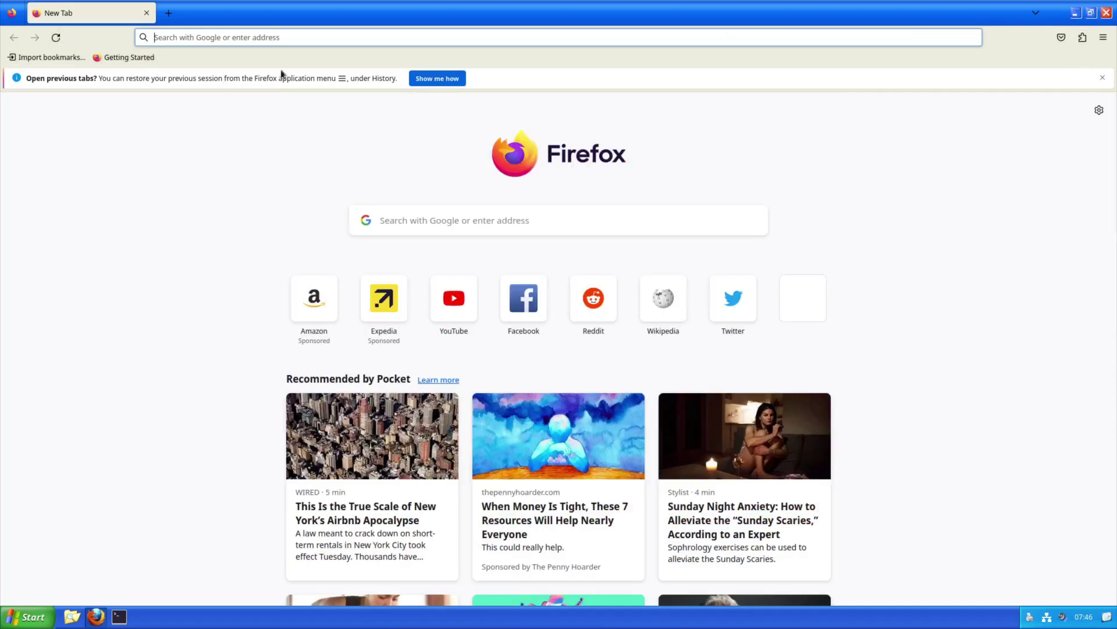
left_click(168, 13)
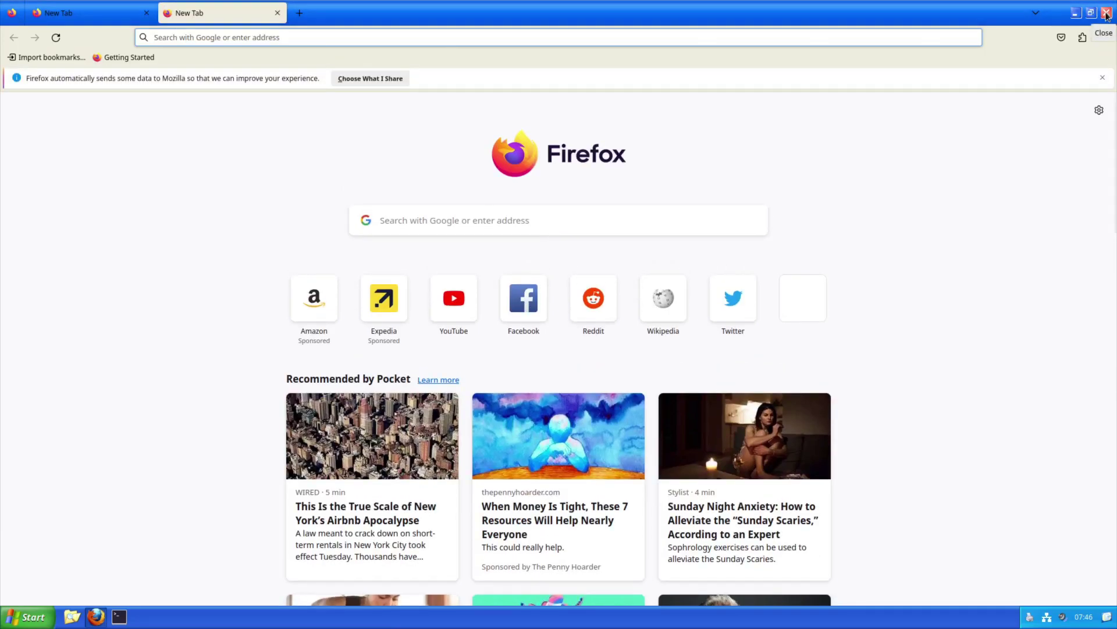
left_click(1106, 14)
left_click(2, 624)
mouse_move(87, 364)
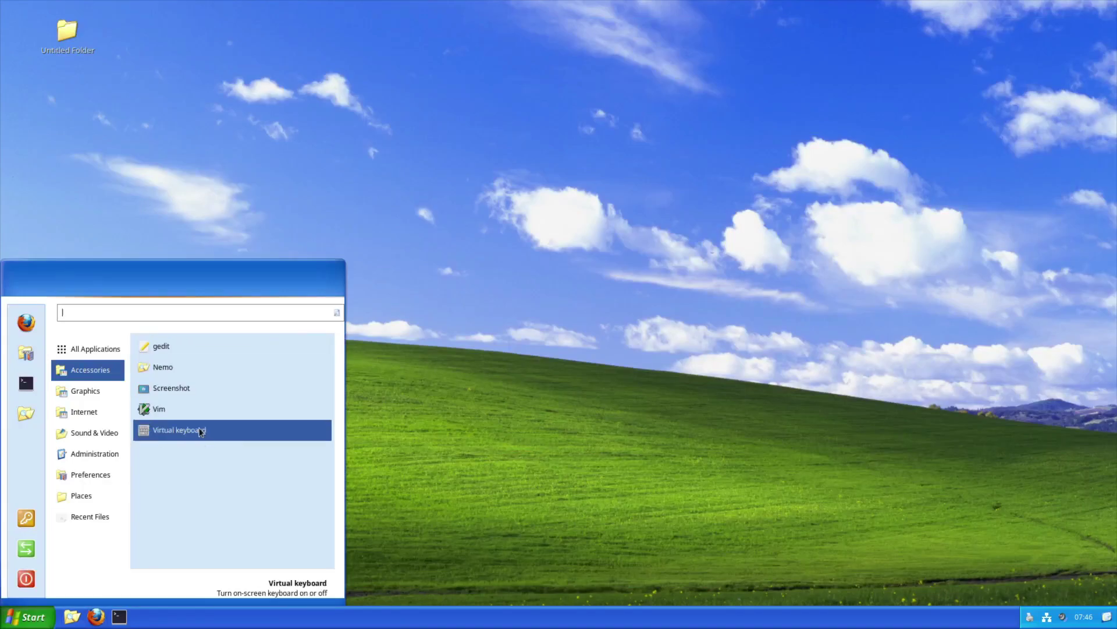
Try gedit, then Image Viewer with its About box, closing each
left_click(213, 349)
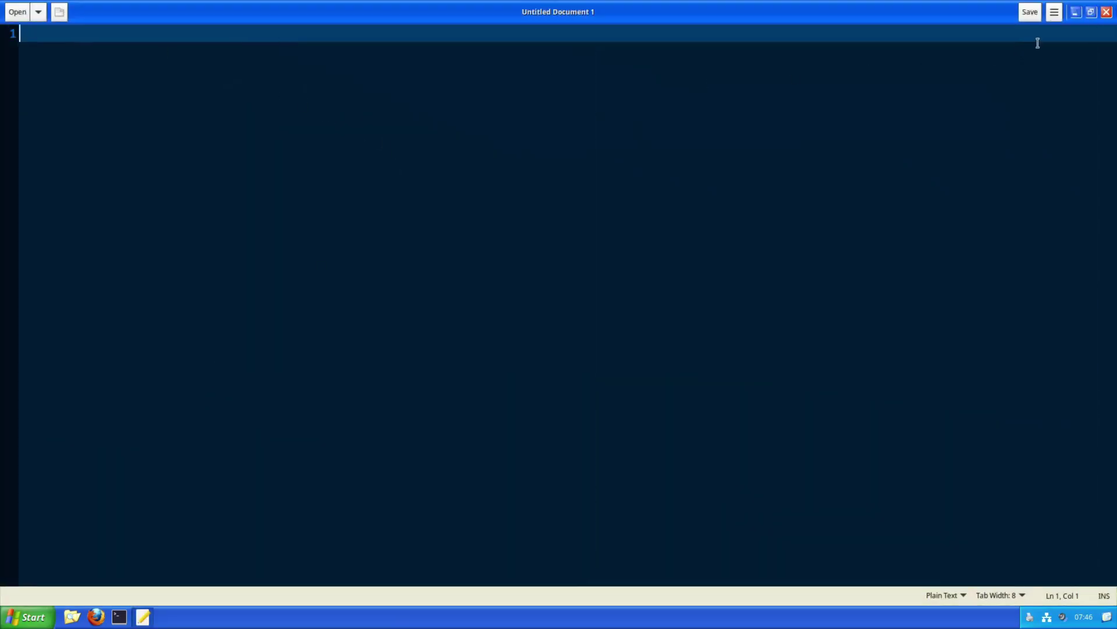
left_click(1107, 12)
left_click(26, 617)
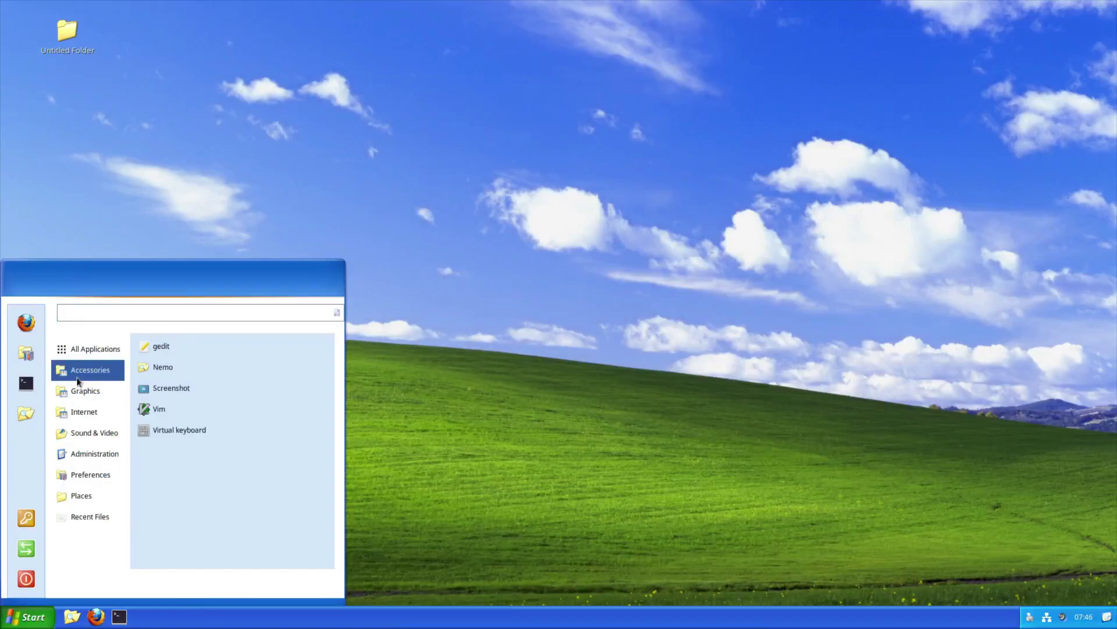
mouse_move(80, 391)
left_click(174, 346)
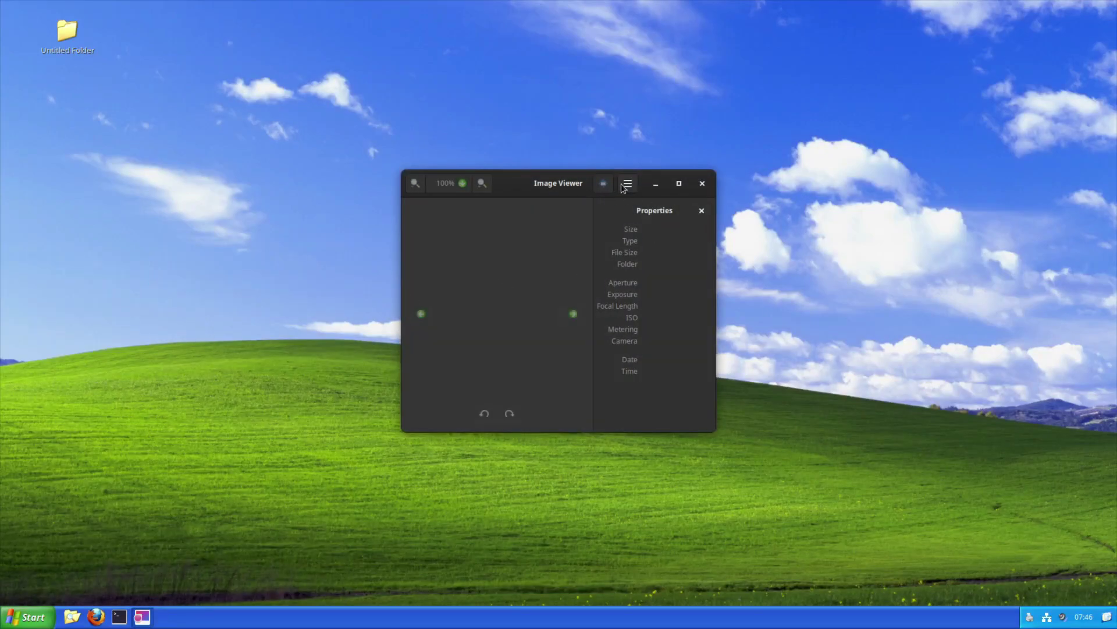
left_click(626, 185)
left_click(558, 414)
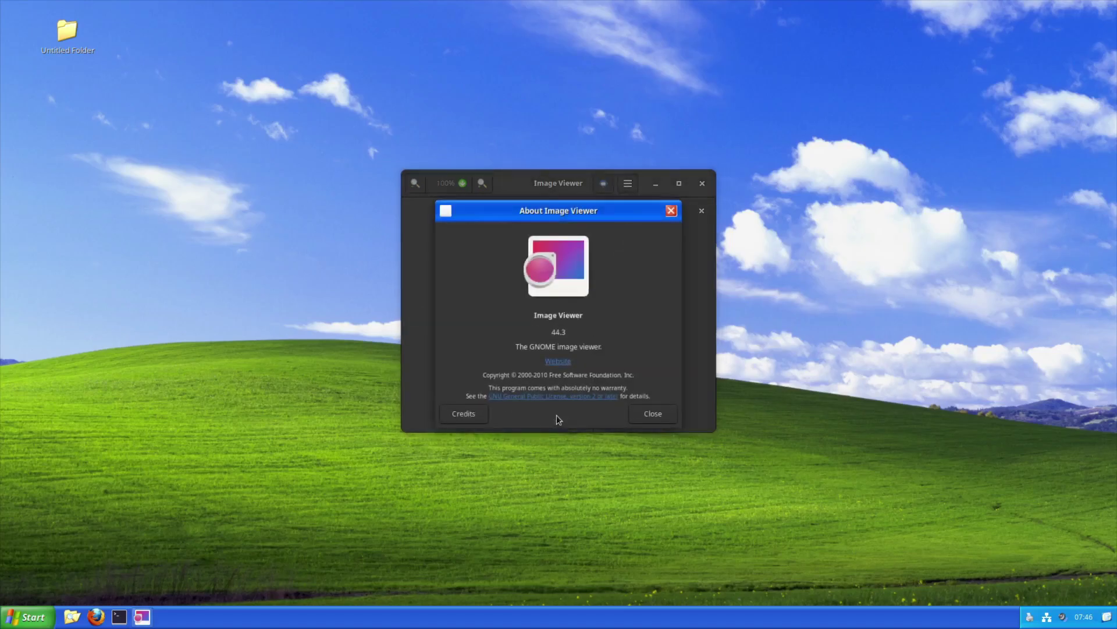
left_click(645, 414)
left_click(705, 186)
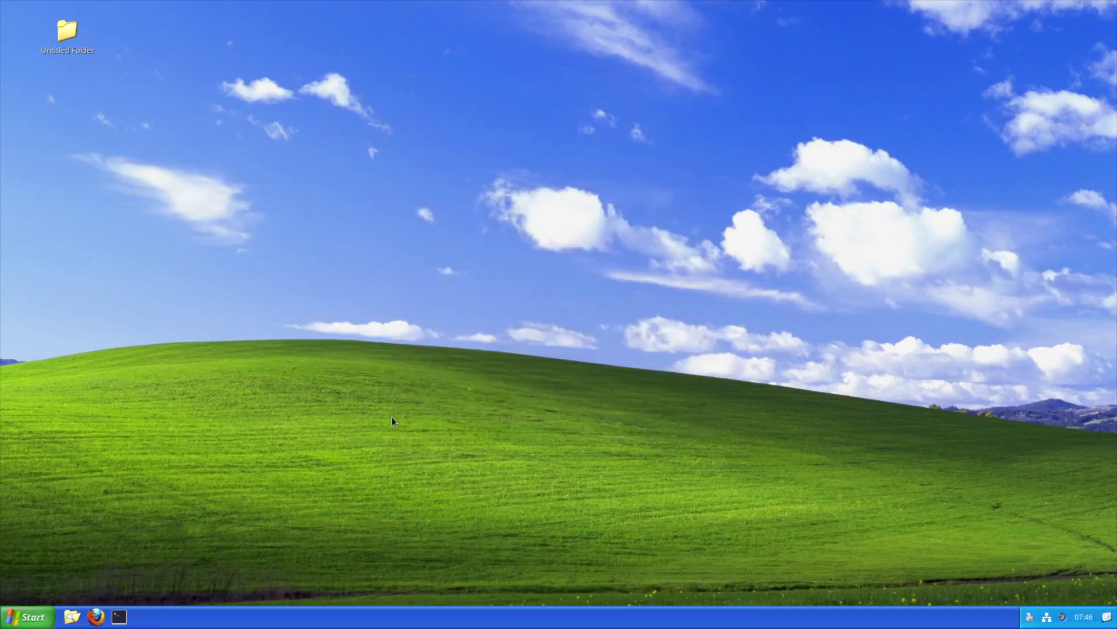
Launch lftp in a terminal from the menu and close it
left_click(27, 617)
mouse_move(99, 391)
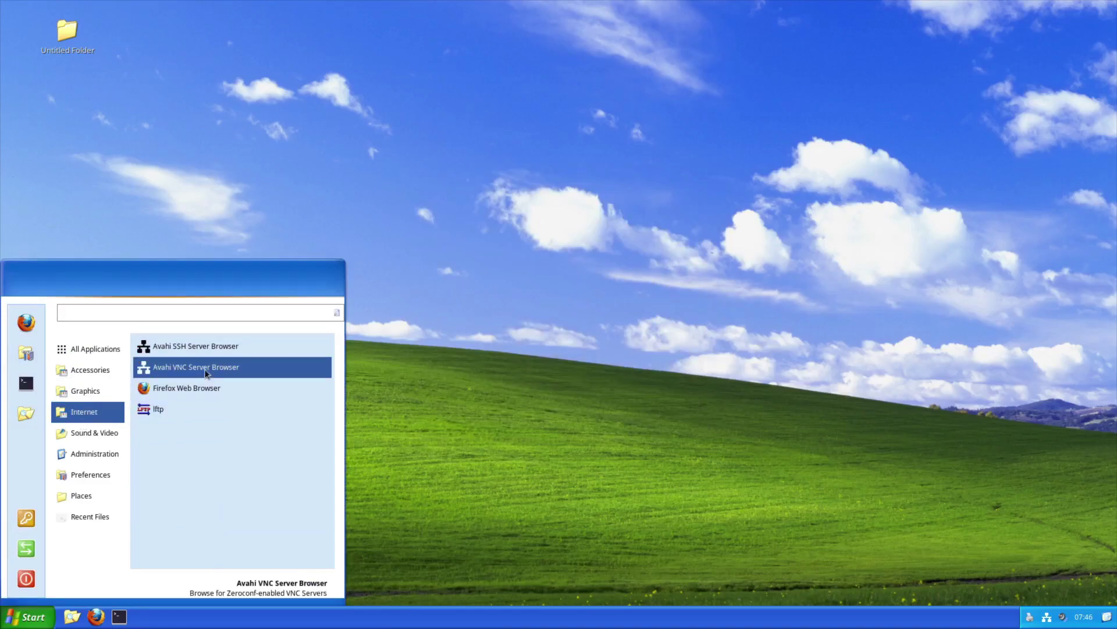
left_click(192, 409)
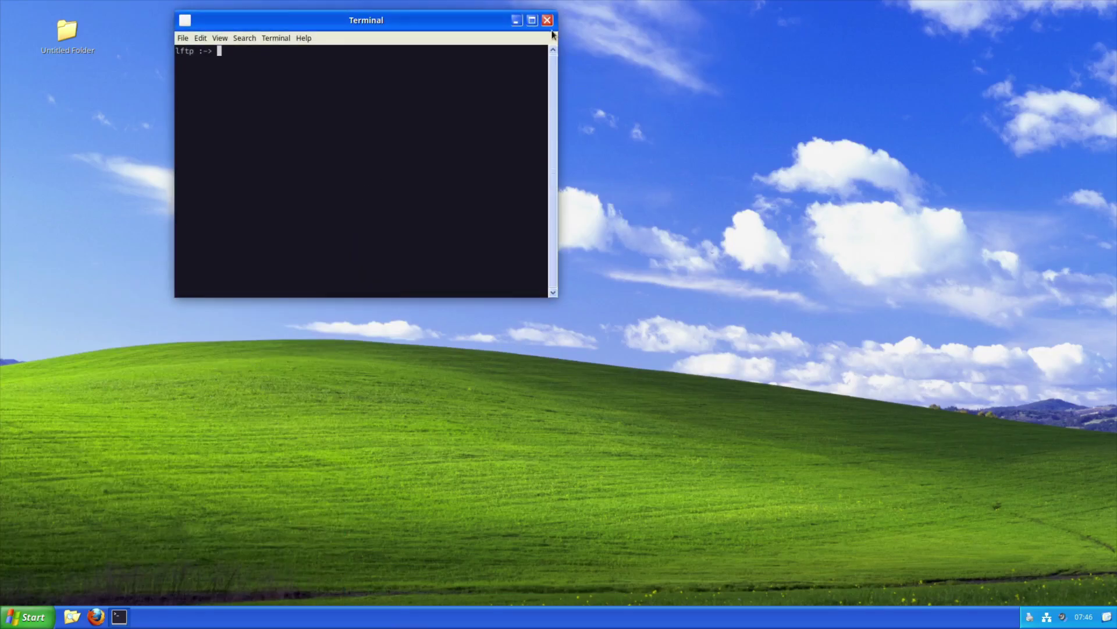
left_click(547, 20)
Start the Rhythmbox music player from the applications menu
left_click(27, 616)
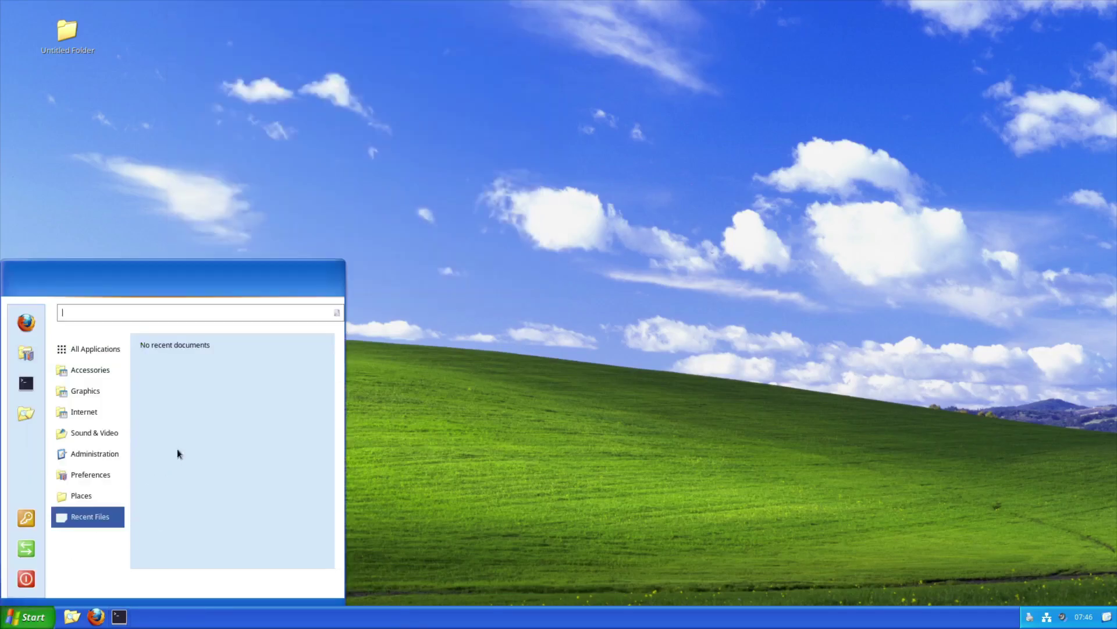
left_click(108, 415)
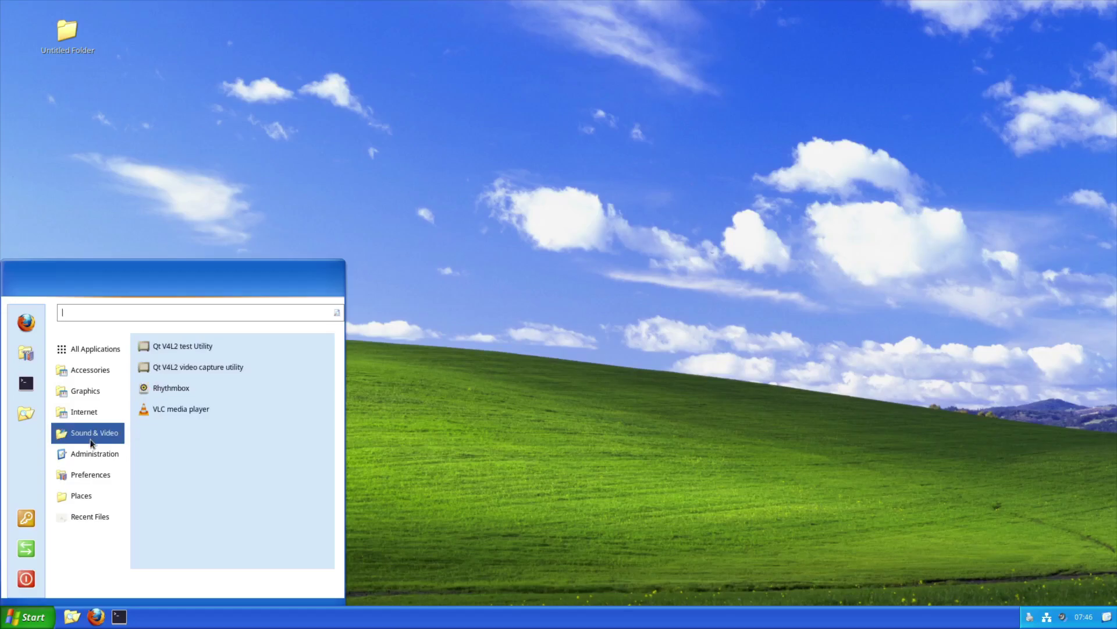
left_click(210, 388)
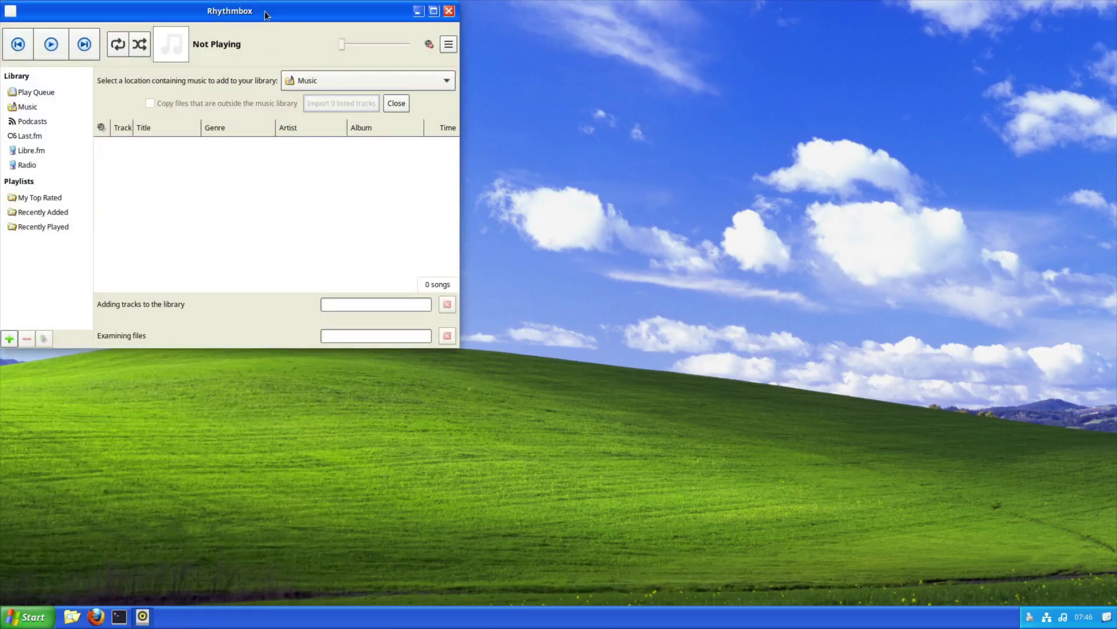
Maximize Rhythmbox and view its About version information
double_click(265, 15)
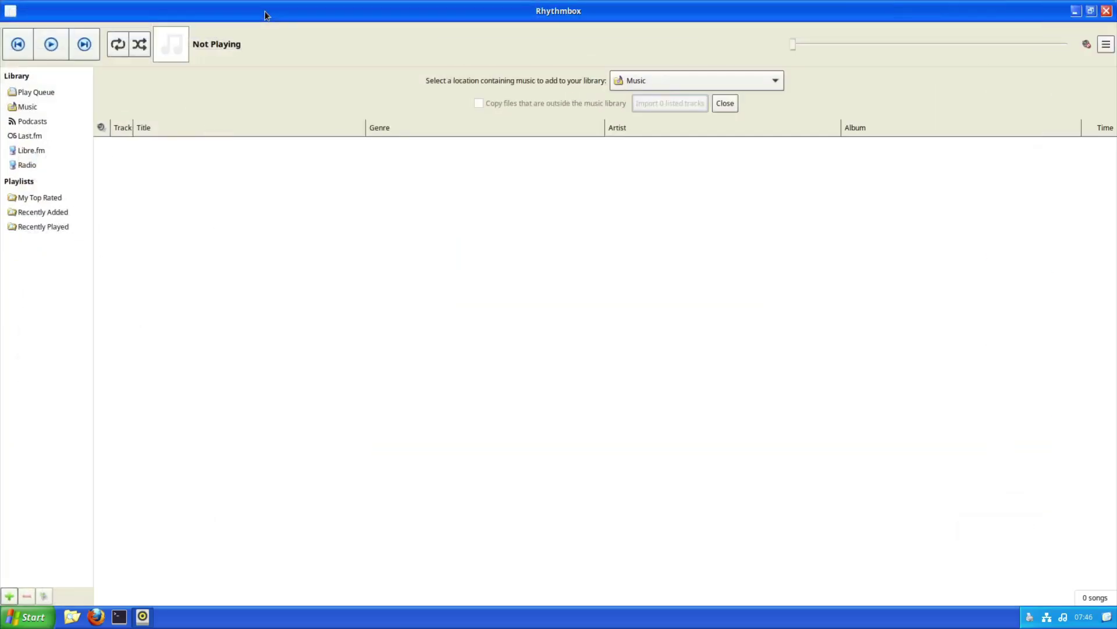
left_click(1106, 44)
left_click(1035, 124)
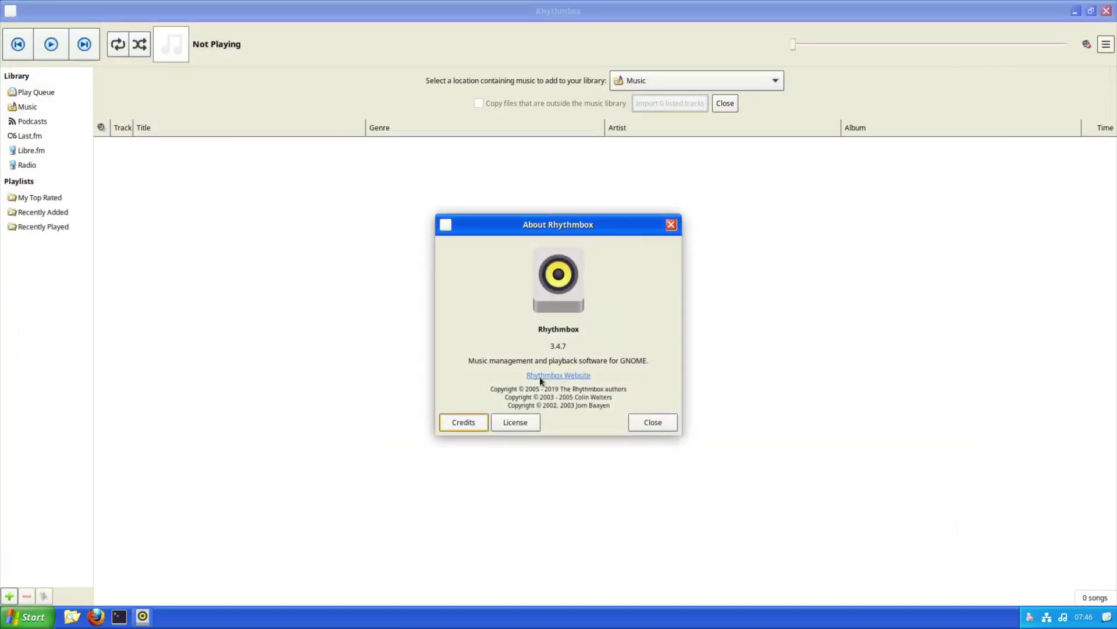
left_click(653, 420)
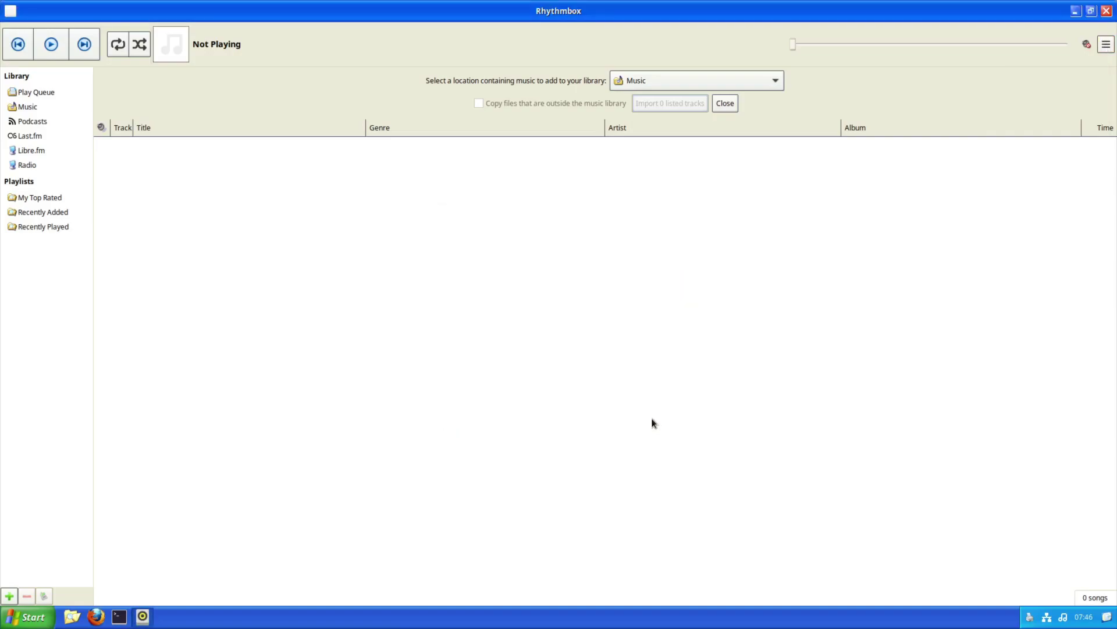
Look at the Libre.fm page and the 11 radio stations, then close Rhythmbox
left_click(27, 153)
left_click(25, 163)
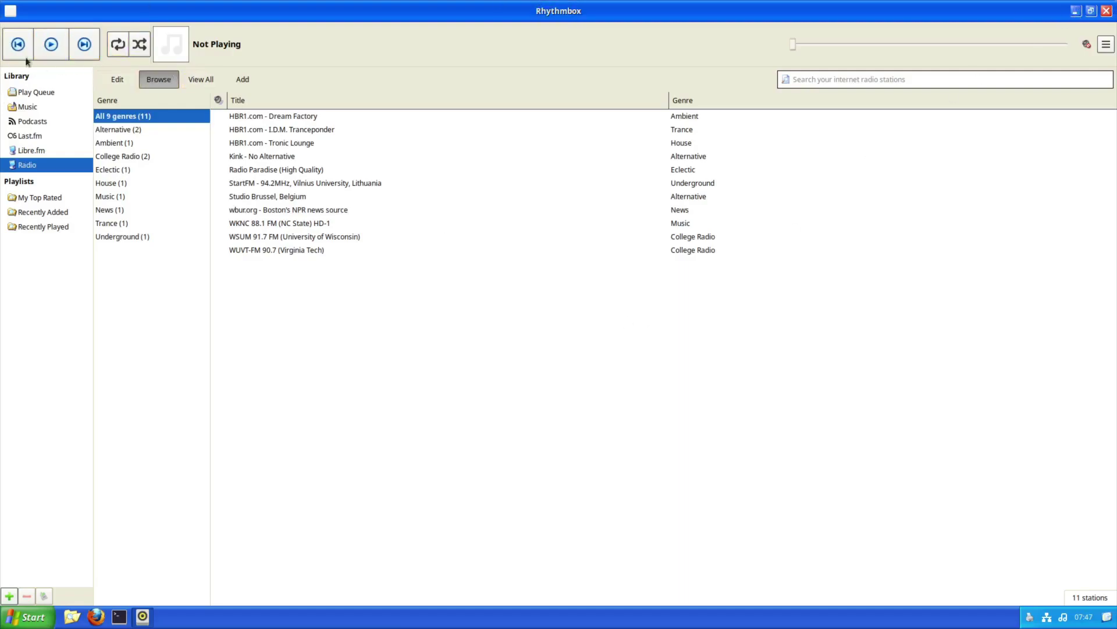
left_click(1106, 11)
key("super")
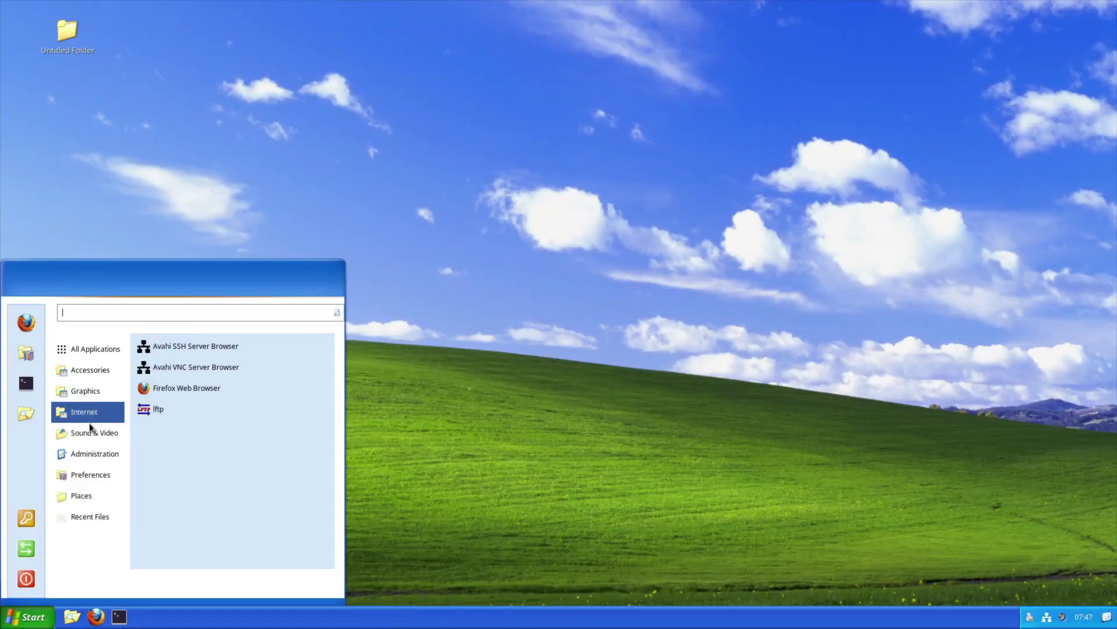
Launch VLC, accept its privacy policy, and quit via Media > Quit
left_click(174, 410)
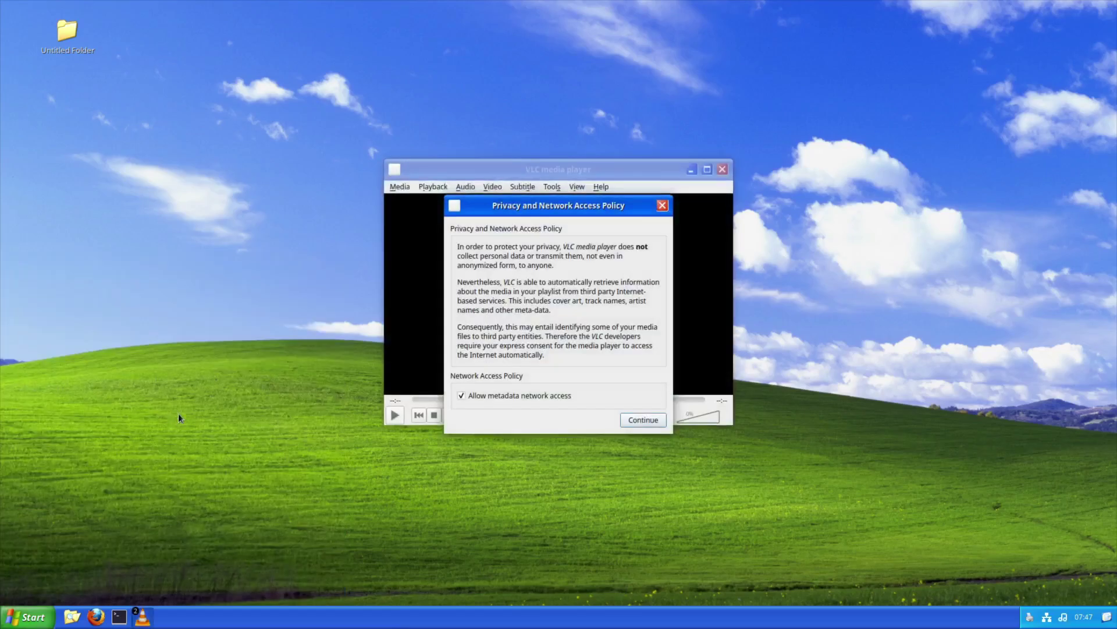
left_click(638, 419)
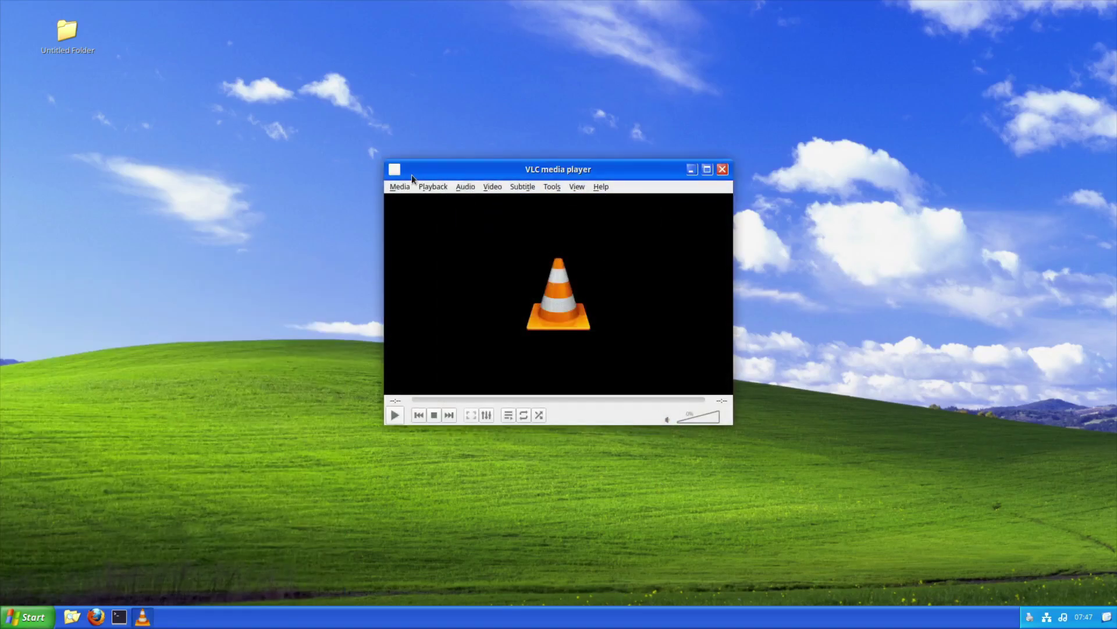
left_click(400, 186)
left_click(407, 376)
Launch System Monitor from Administration and view its File Systems and Resources tabs
left_click(27, 616)
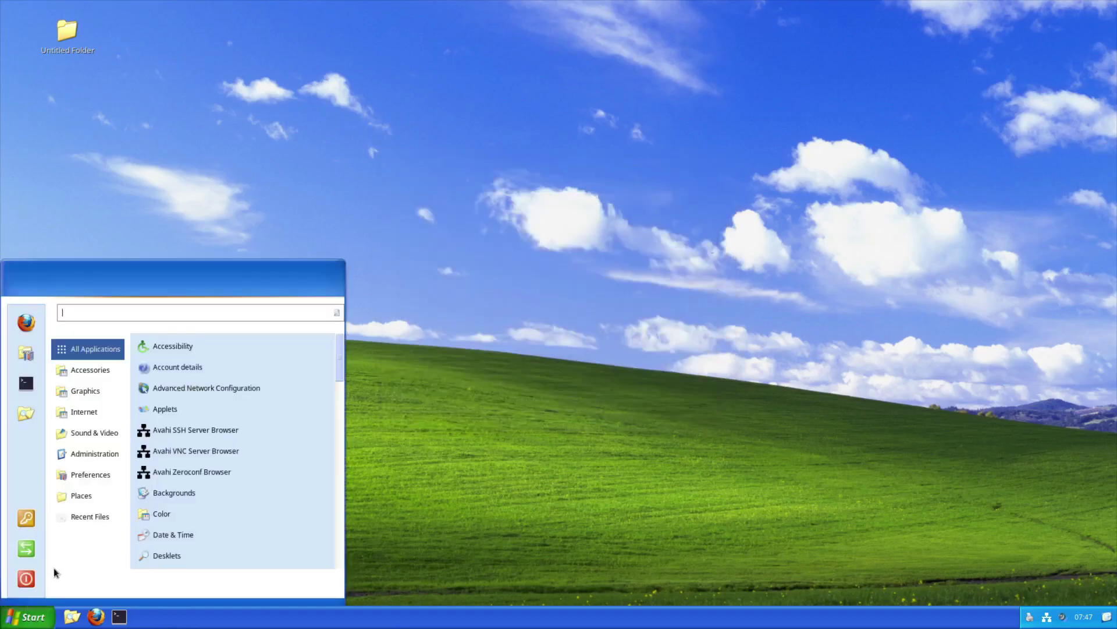
mouse_move(98, 450)
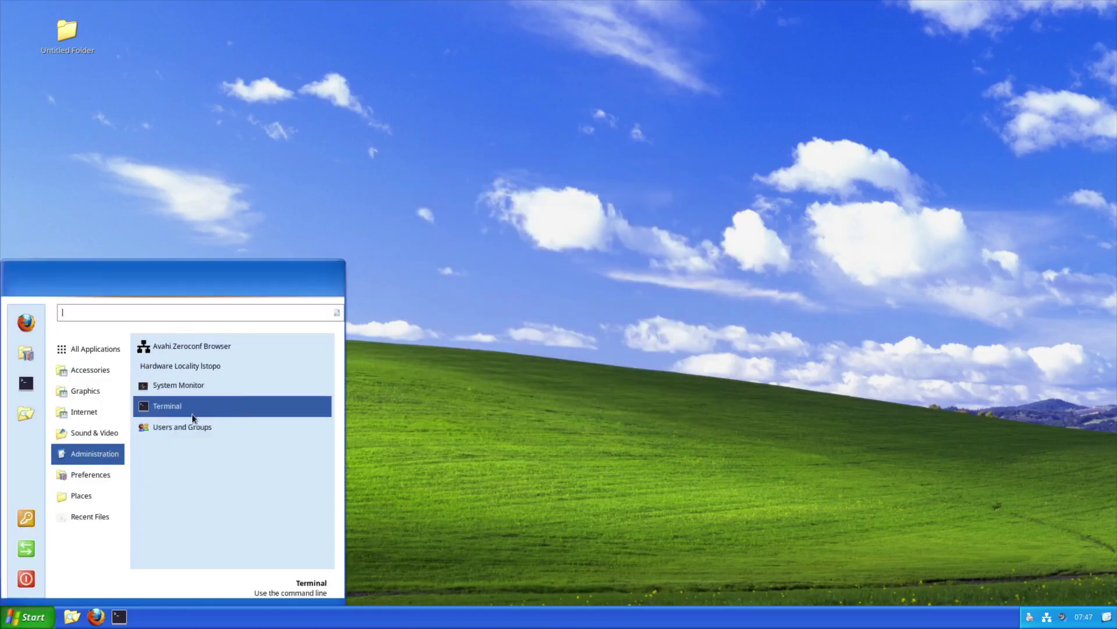
left_click(201, 386)
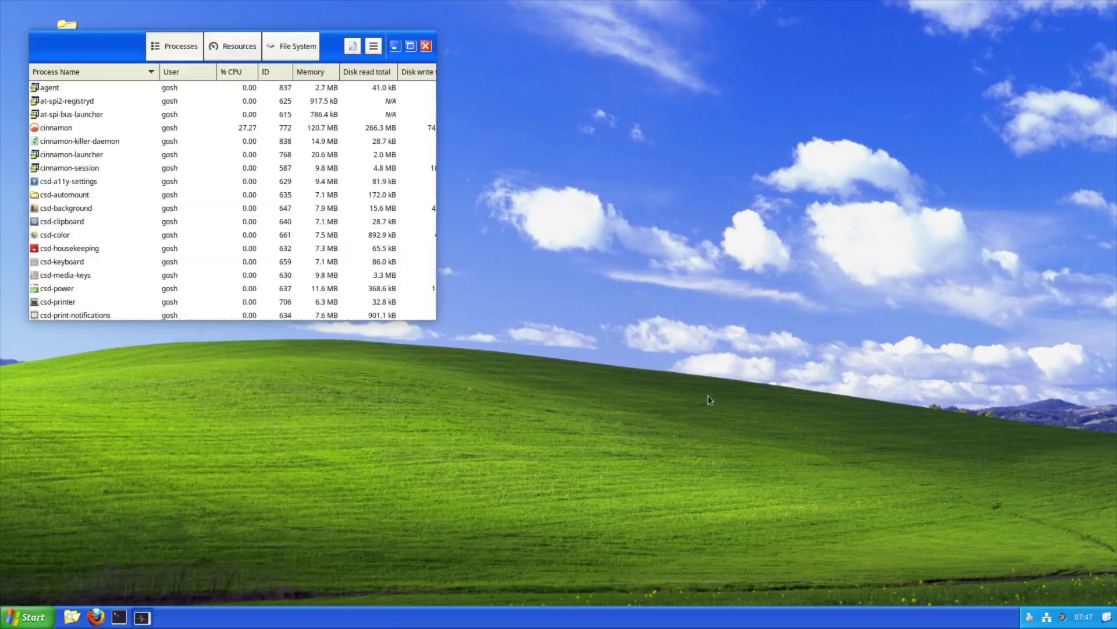
left_click(286, 50)
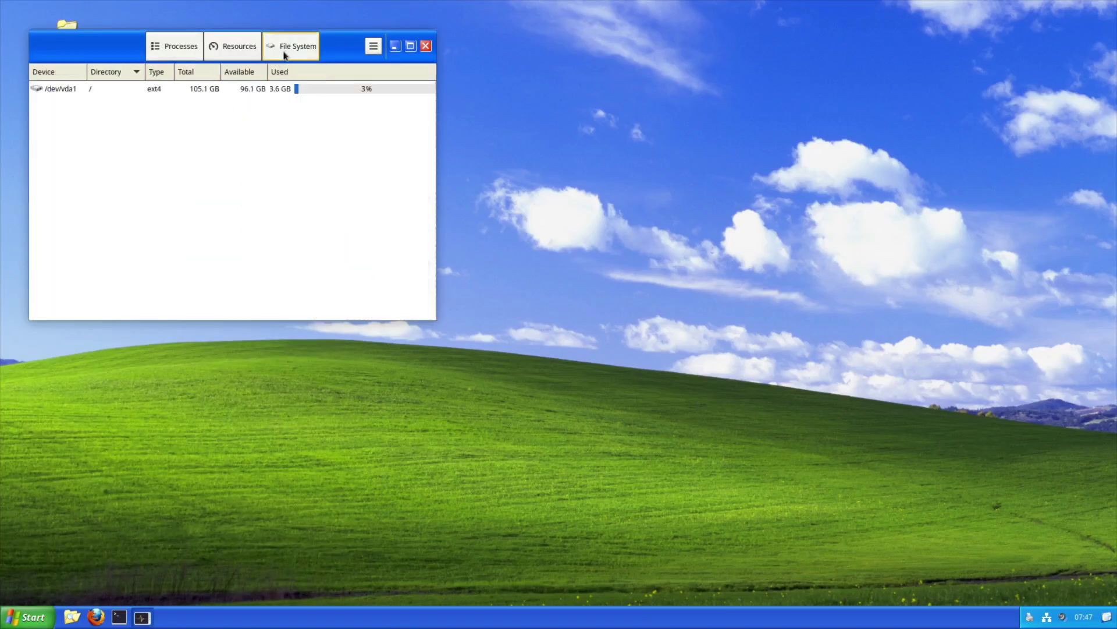
left_click(236, 49)
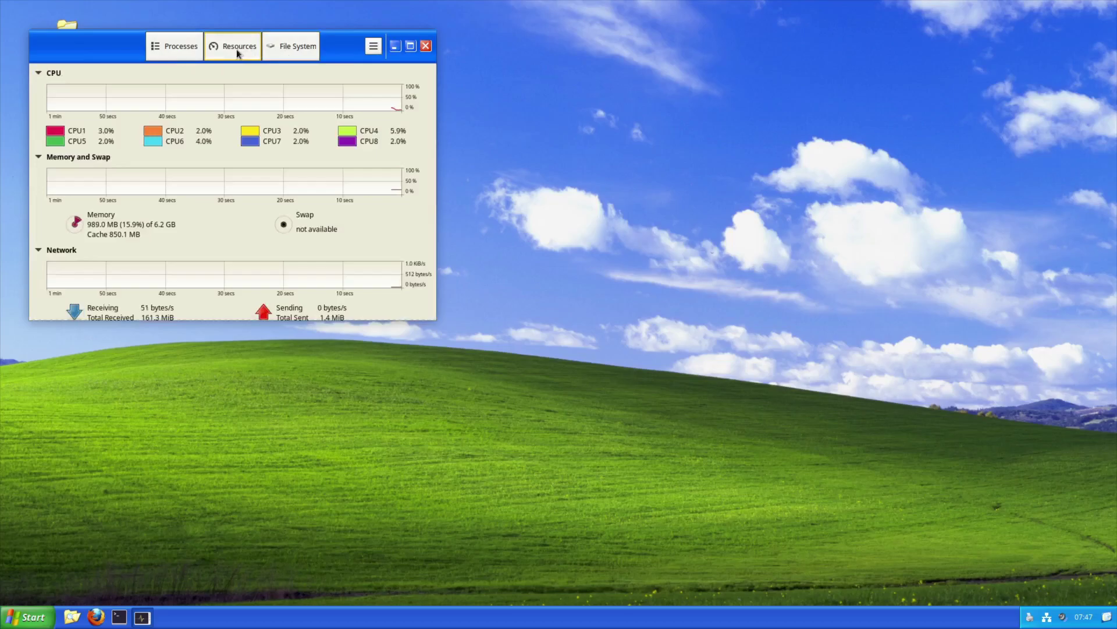
View System Monitor's About box, maximize it, and check processes and /dev/vda1 disk usage
left_click(373, 51)
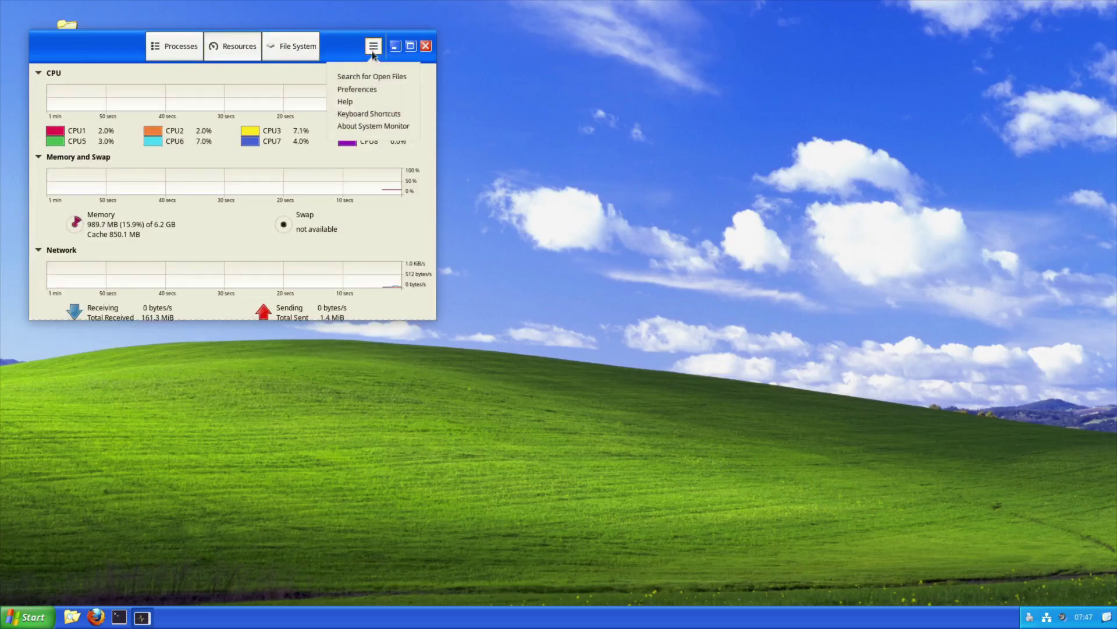
left_click(373, 125)
left_click(319, 301)
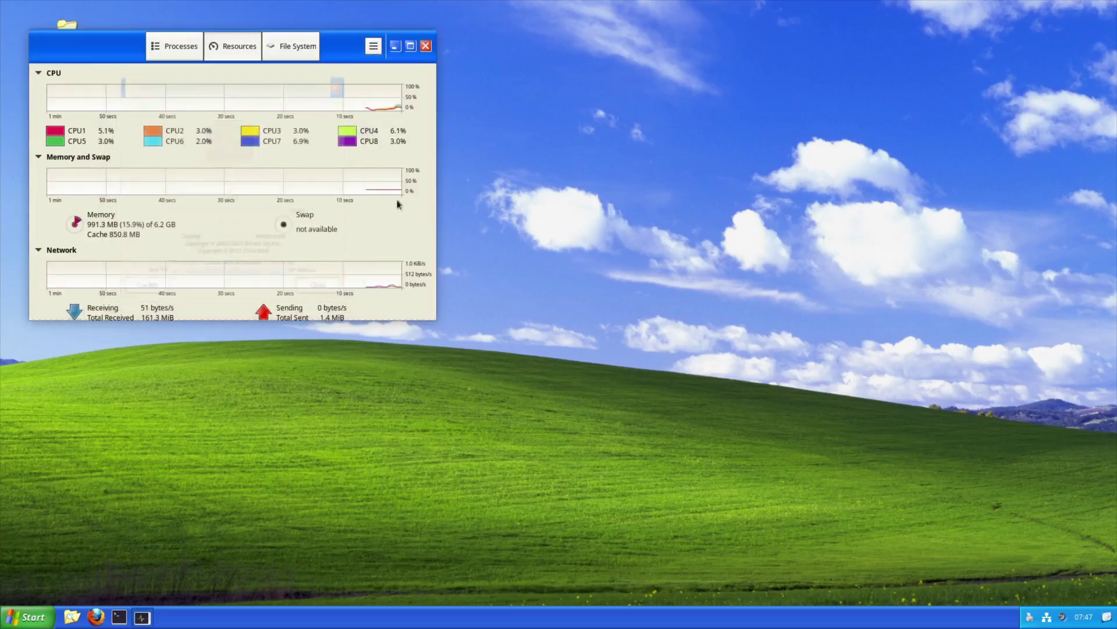
left_click(410, 46)
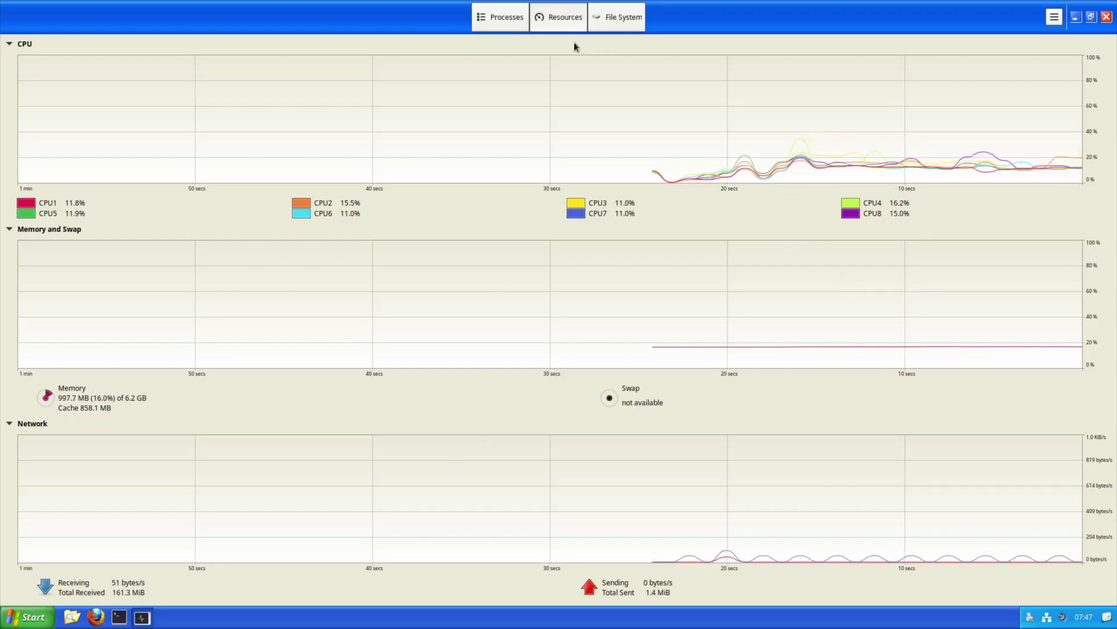
left_click(516, 24)
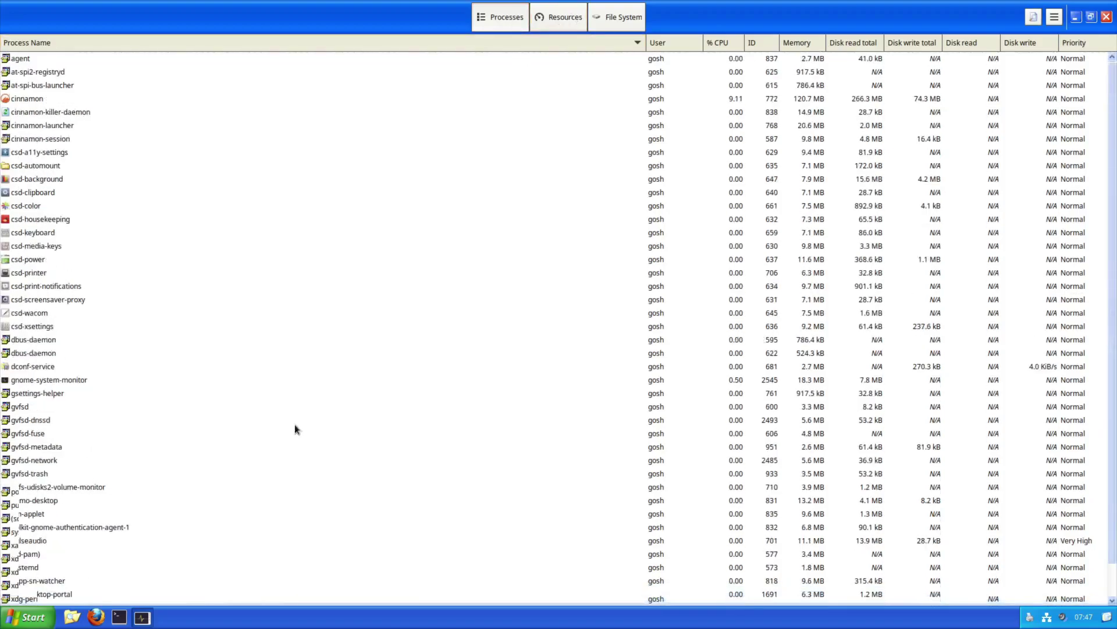
left_click(624, 20)
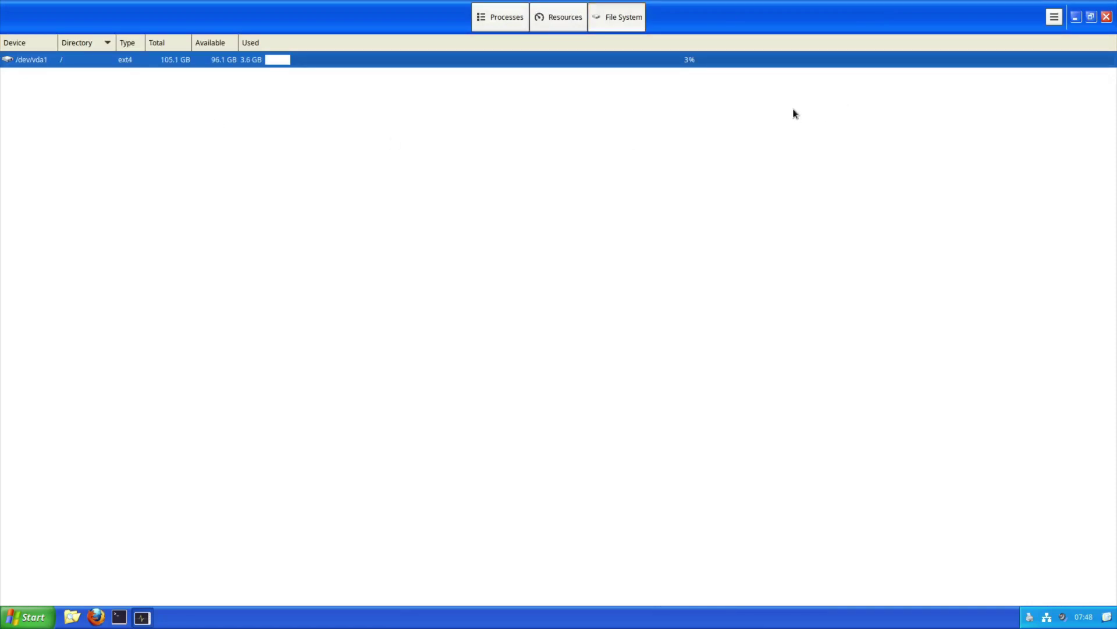
Close System Monitor and scroll through the Preferences entries in the application menu
left_click(1106, 16)
key("super")
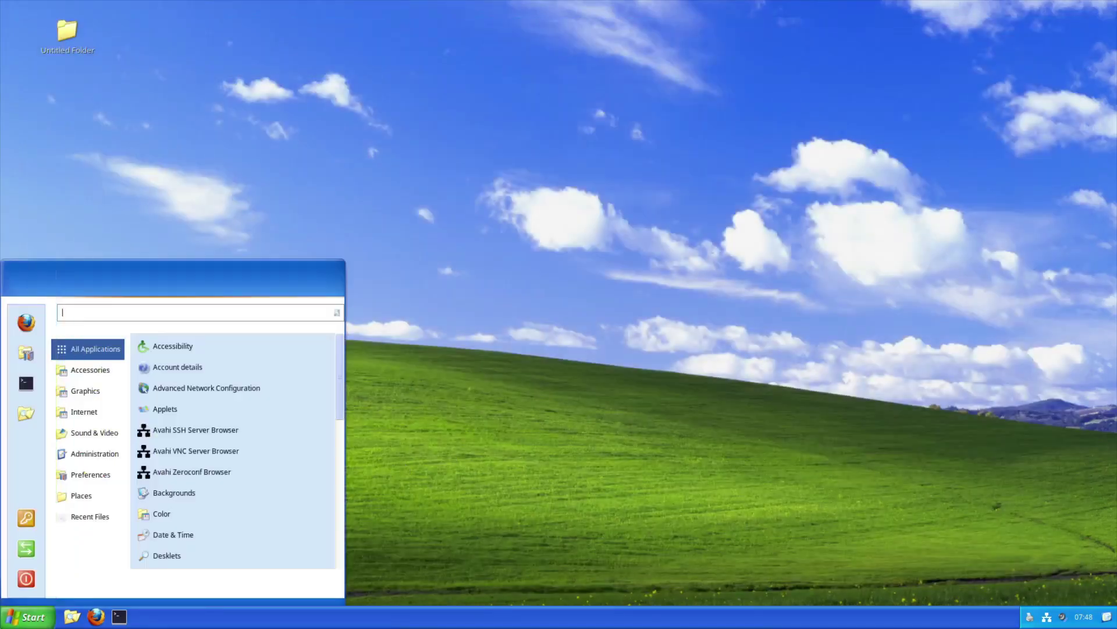
mouse_move(85, 479)
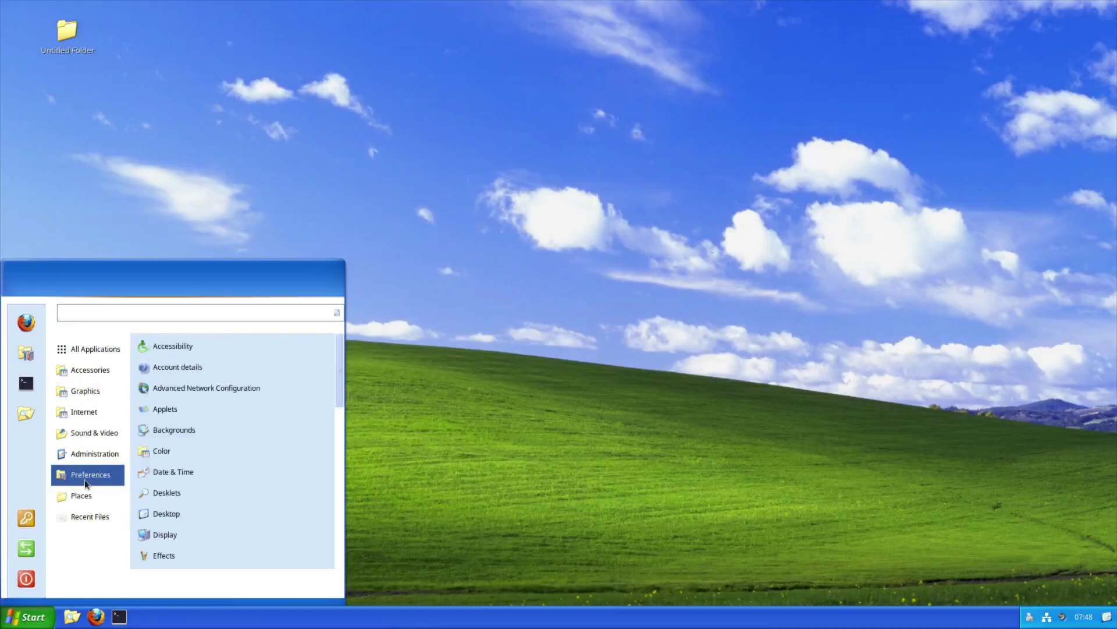
scroll(263, 486, "down", 4)
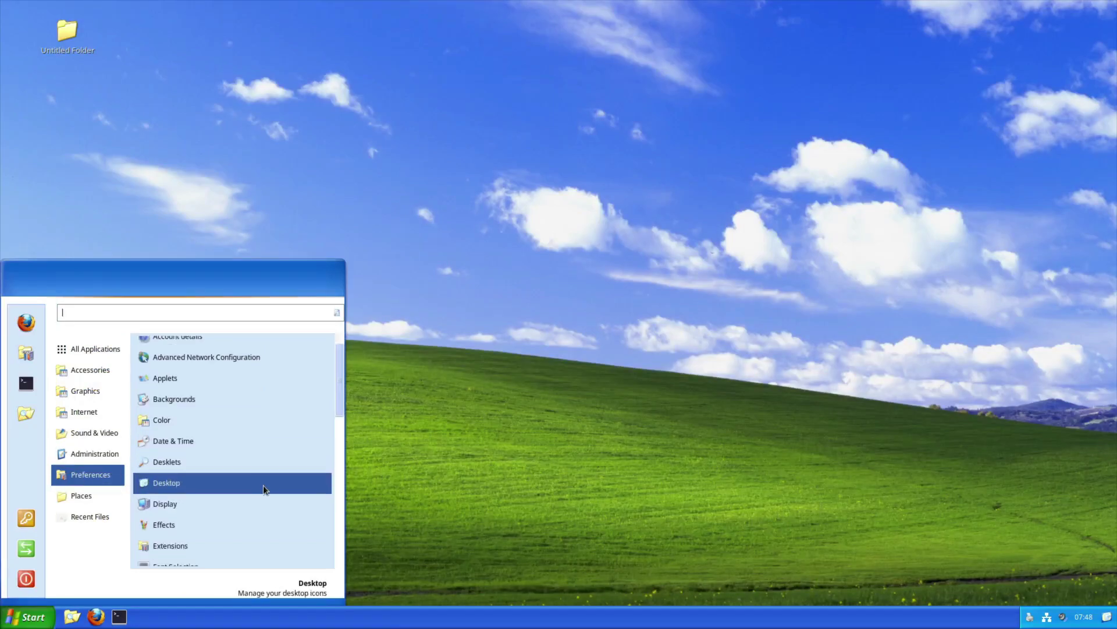
scroll(263, 486, "down", 3)
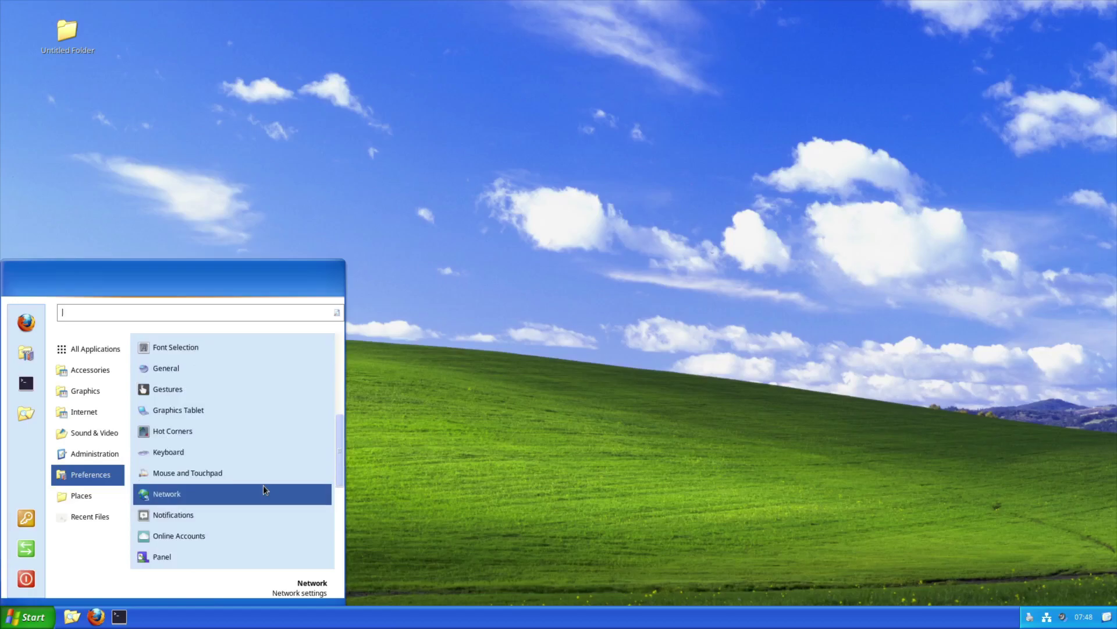
scroll(263, 485, "down", 4)
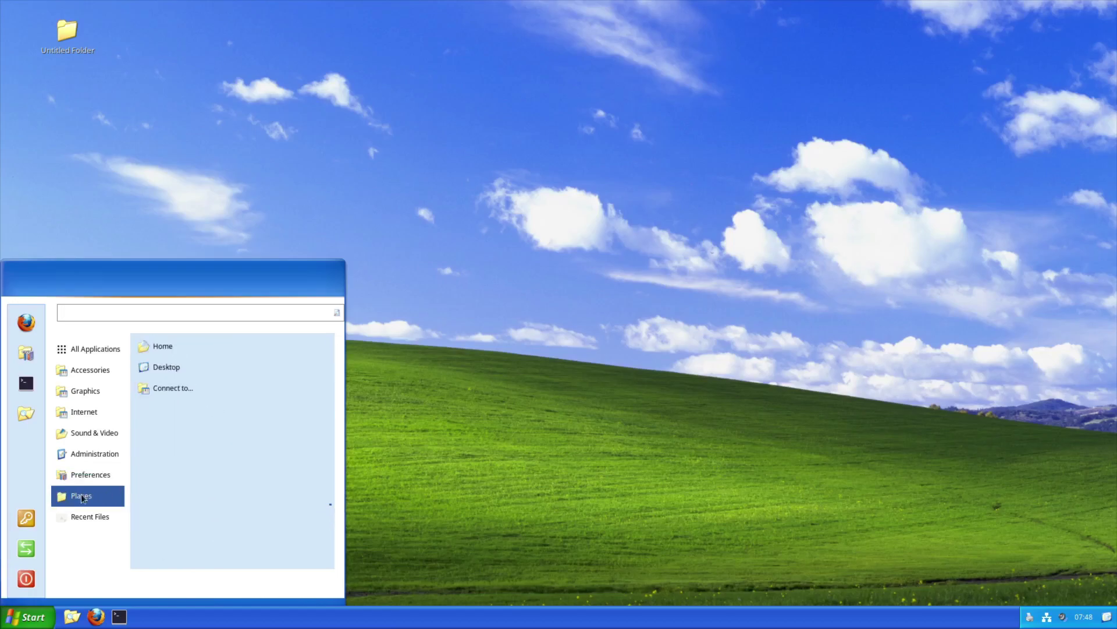
Open Places > Connect to..., select FTP (with login) as the type, then cancel
left_click(173, 397)
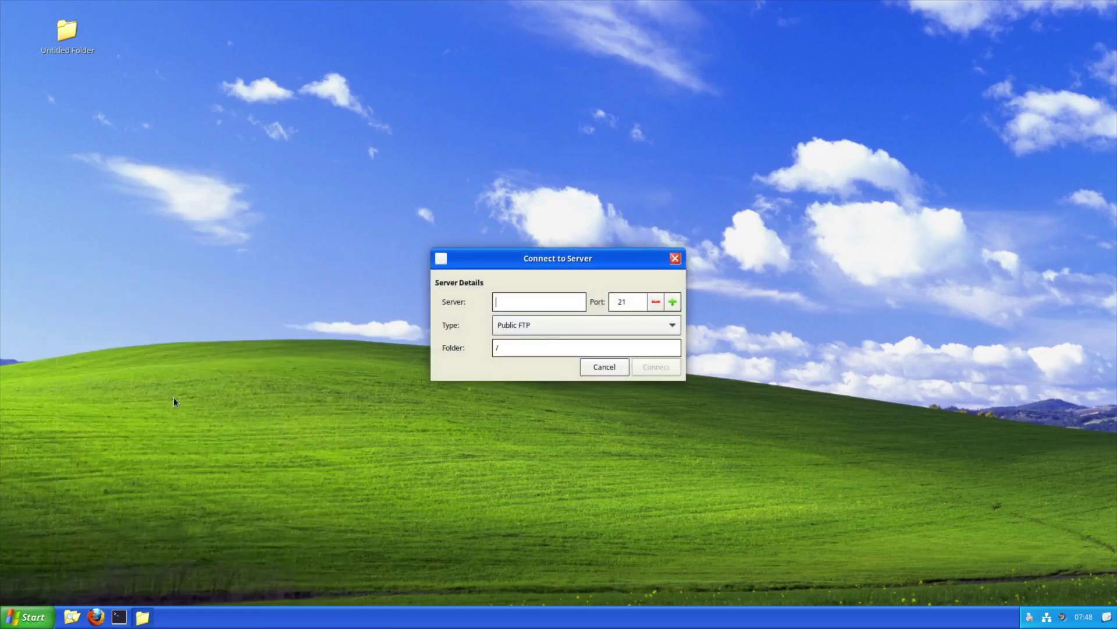
left_click(644, 323)
left_click(644, 325)
left_click(638, 325)
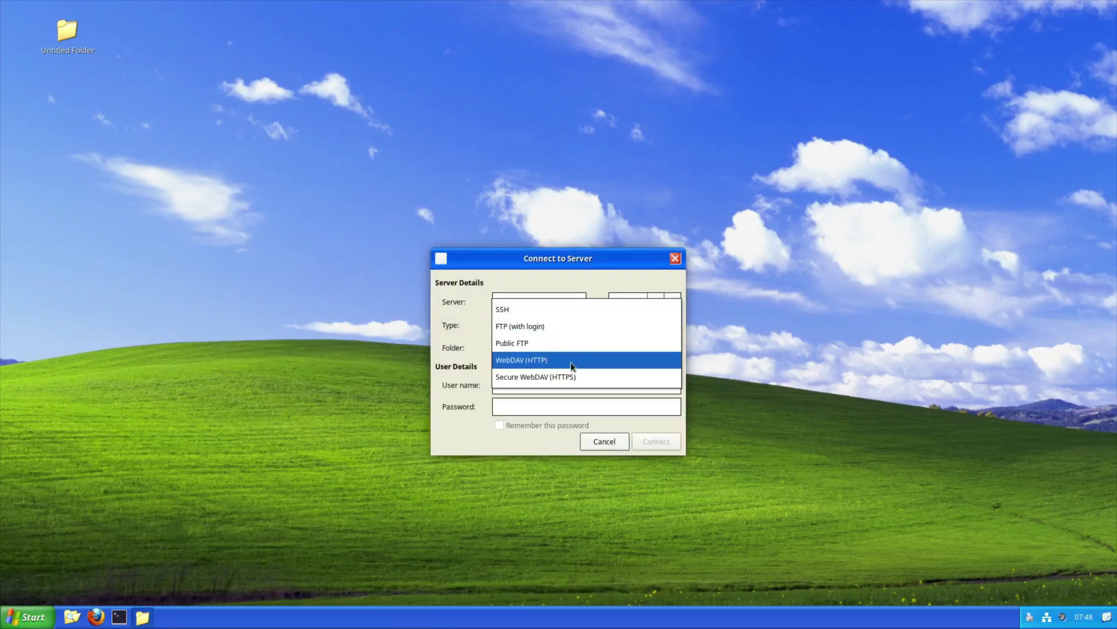
left_click(601, 441)
left_click(601, 441)
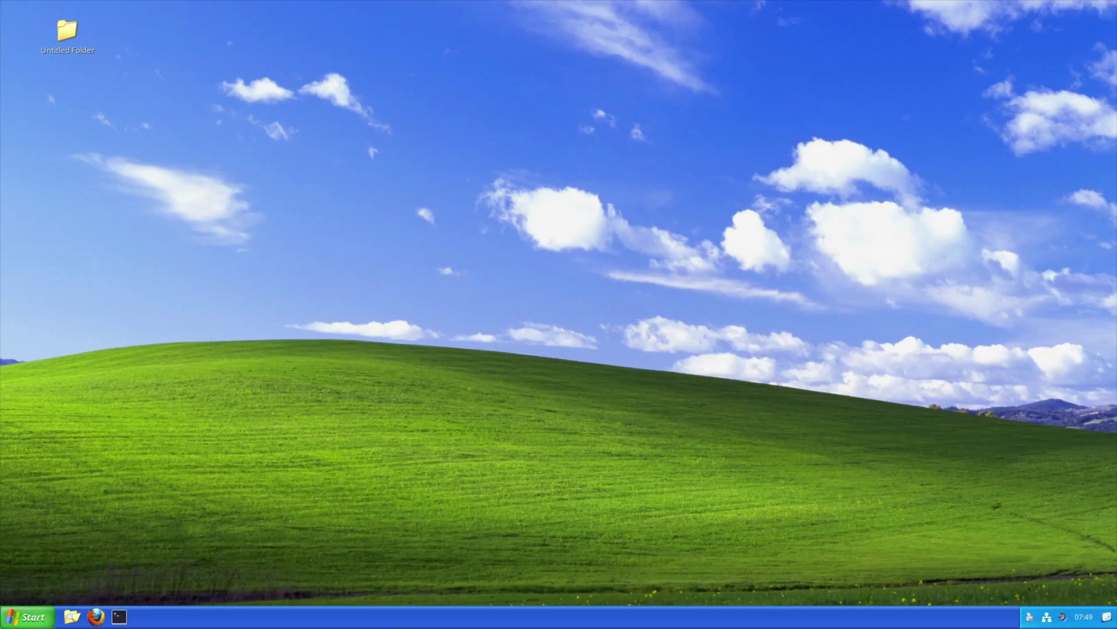
Browse the Accessories, Preferences and other categories in the application menu
left_click(5, 624)
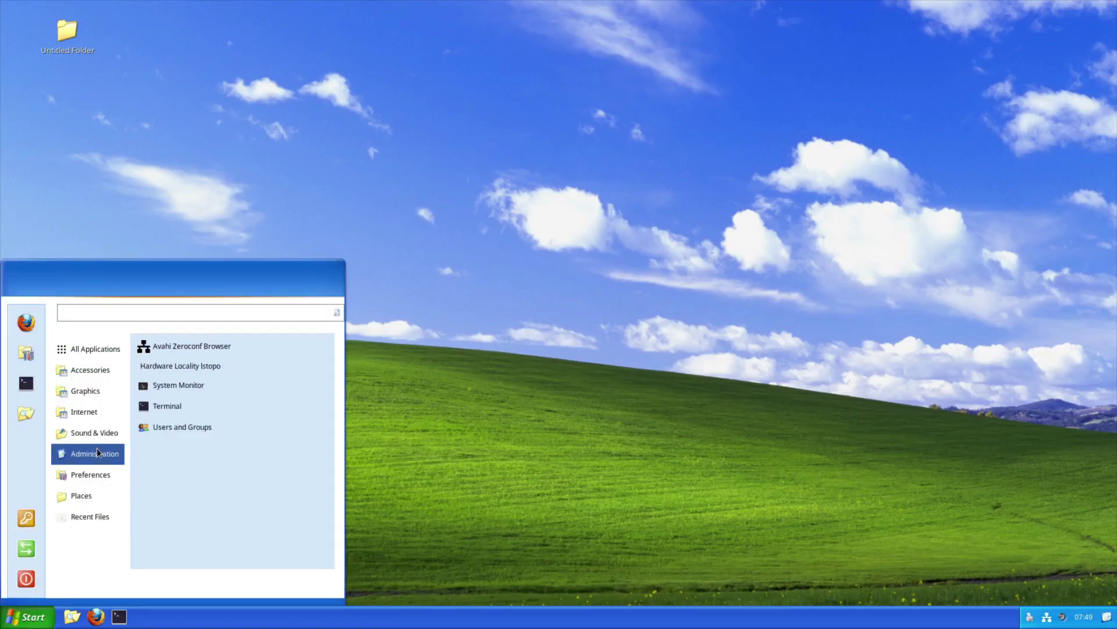
mouse_move(78, 418)
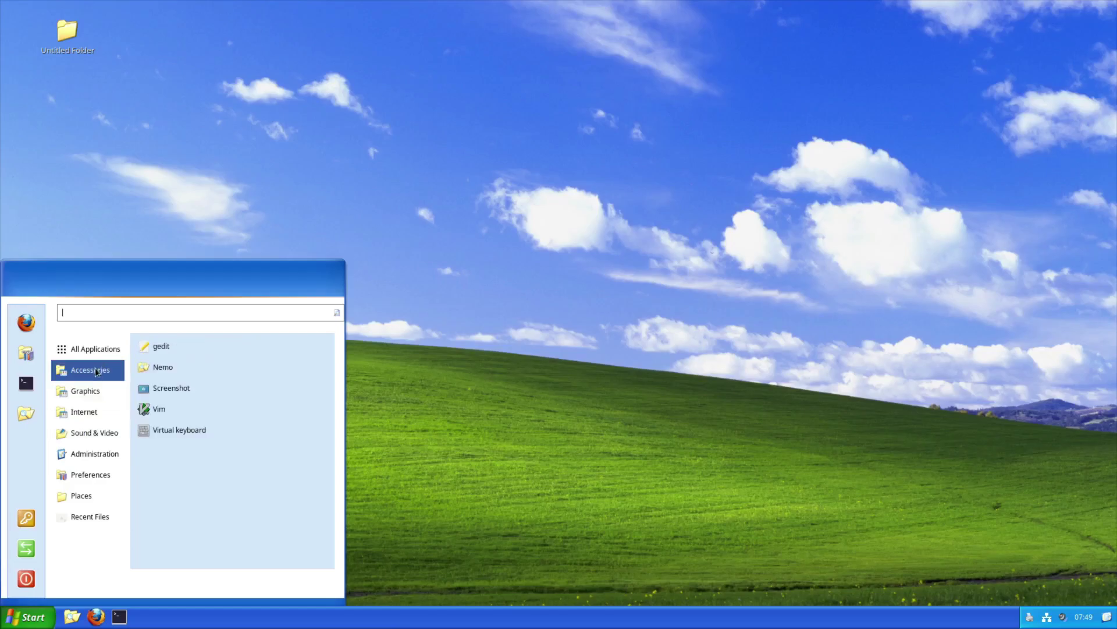
mouse_move(107, 353)
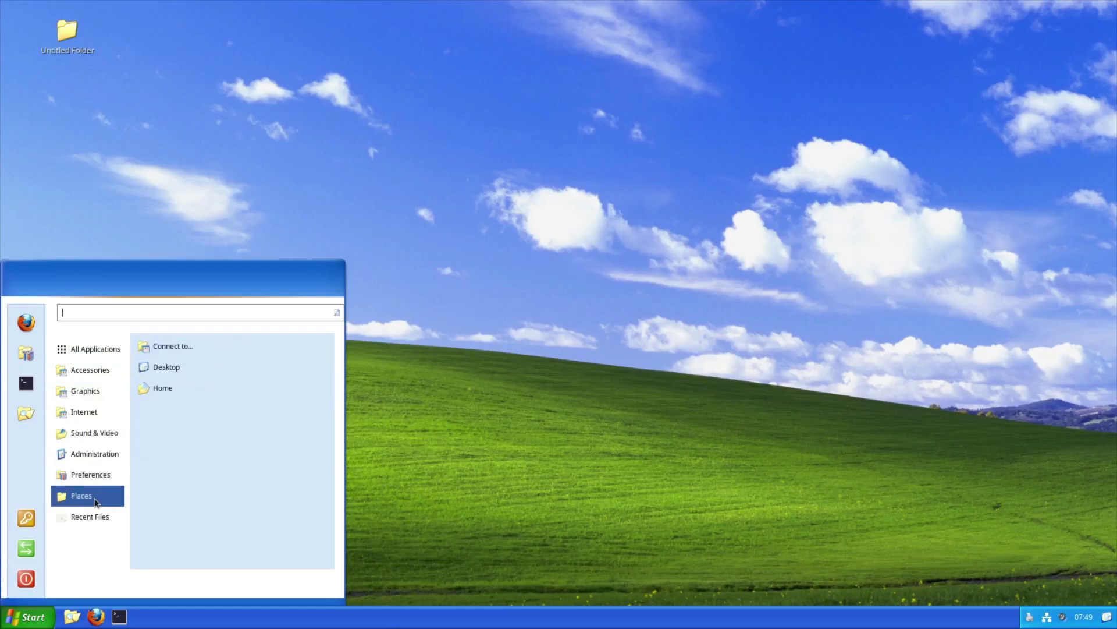
mouse_move(93, 462)
mouse_move(82, 438)
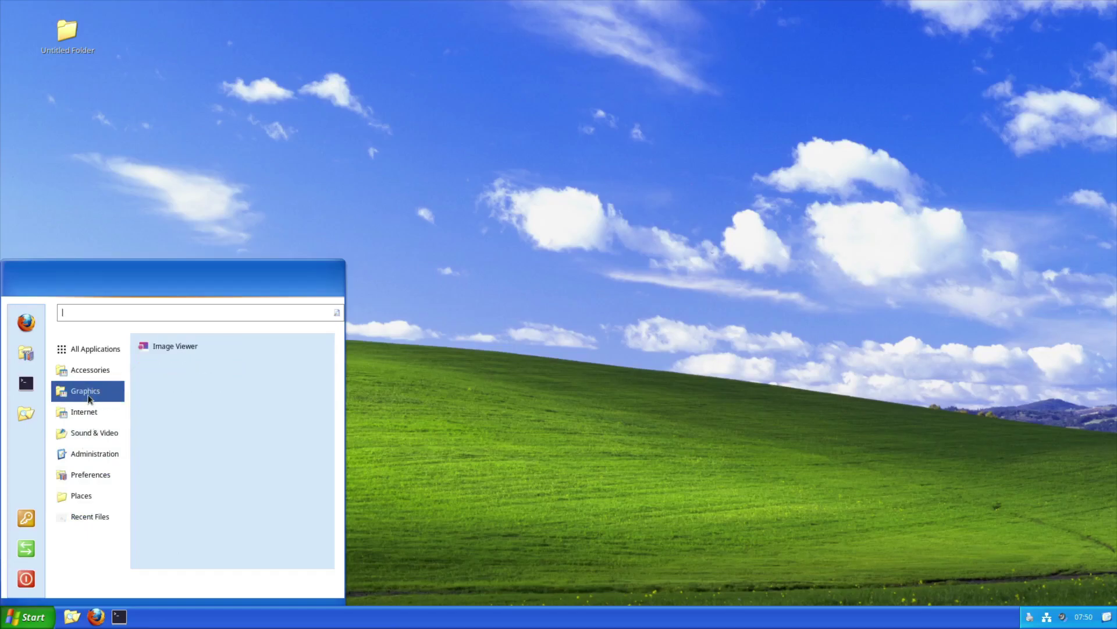
mouse_move(94, 373)
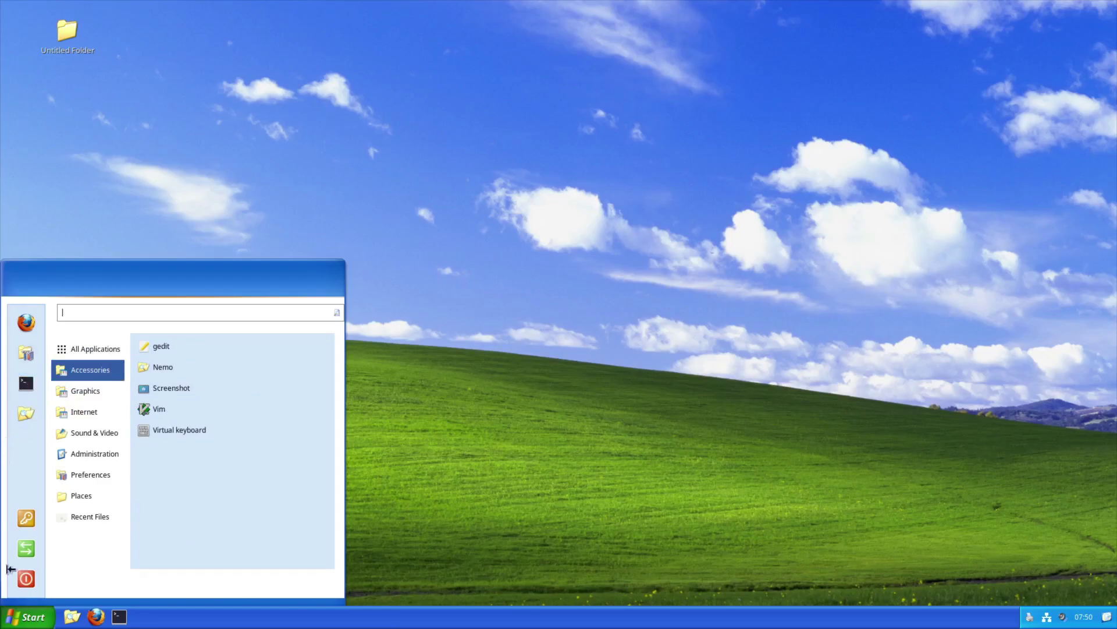
Check the menu's configuration options, scroll the full application list, then close the menu
right_click(11, 623)
left_click(12, 623)
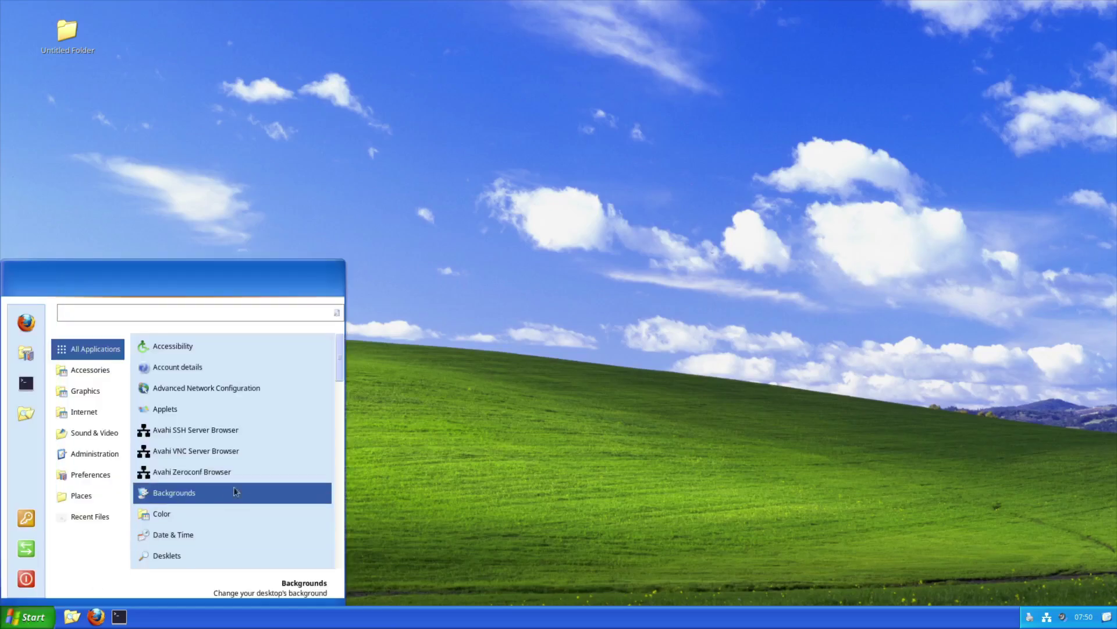
scroll(233, 471, "down", 8)
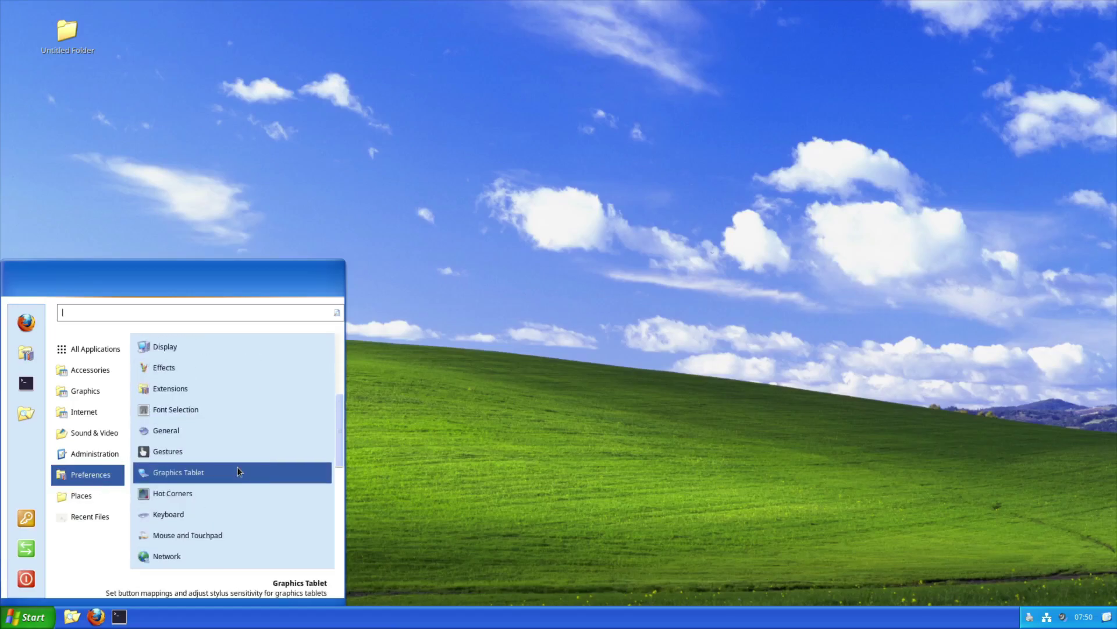
scroll(238, 470, "up", 3)
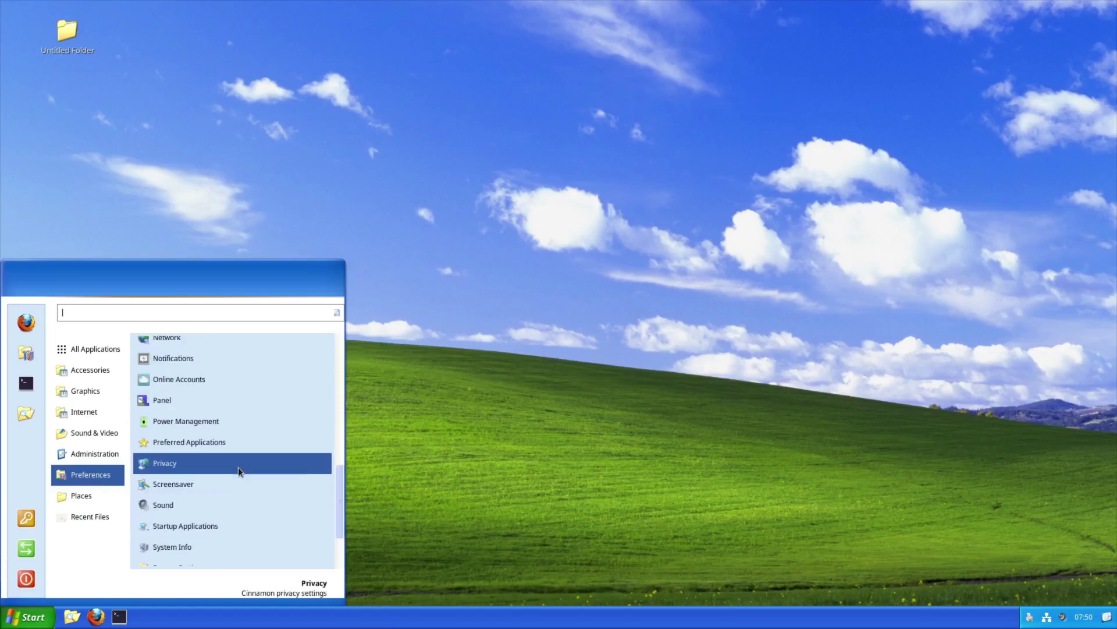
scroll(239, 469, "down", 3)
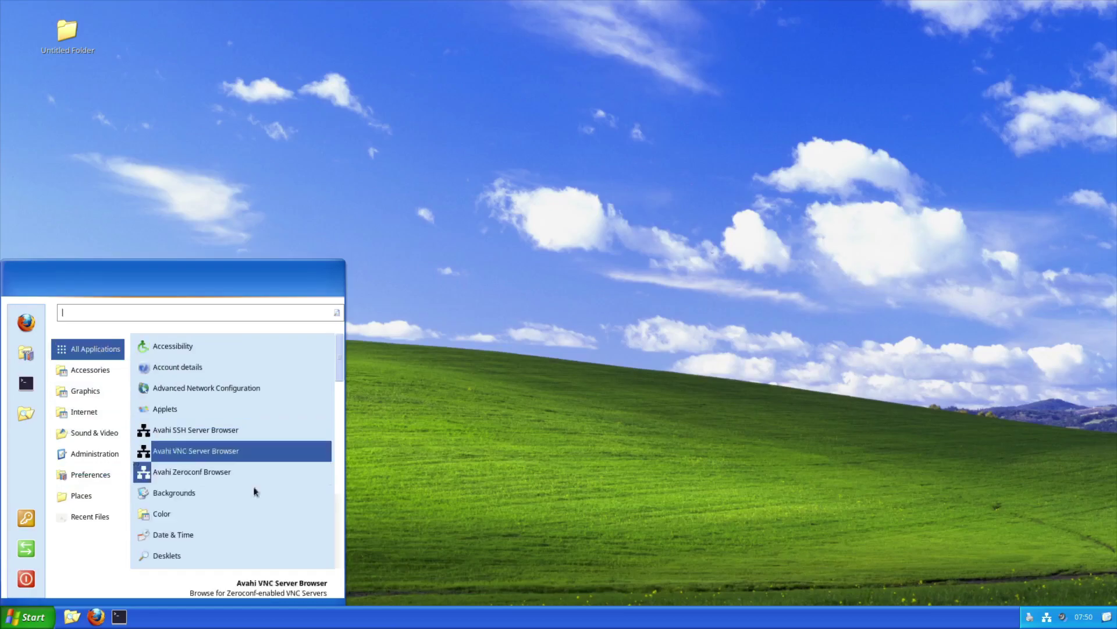
scroll(271, 491, "down", 10)
scroll(270, 490, "down", 10)
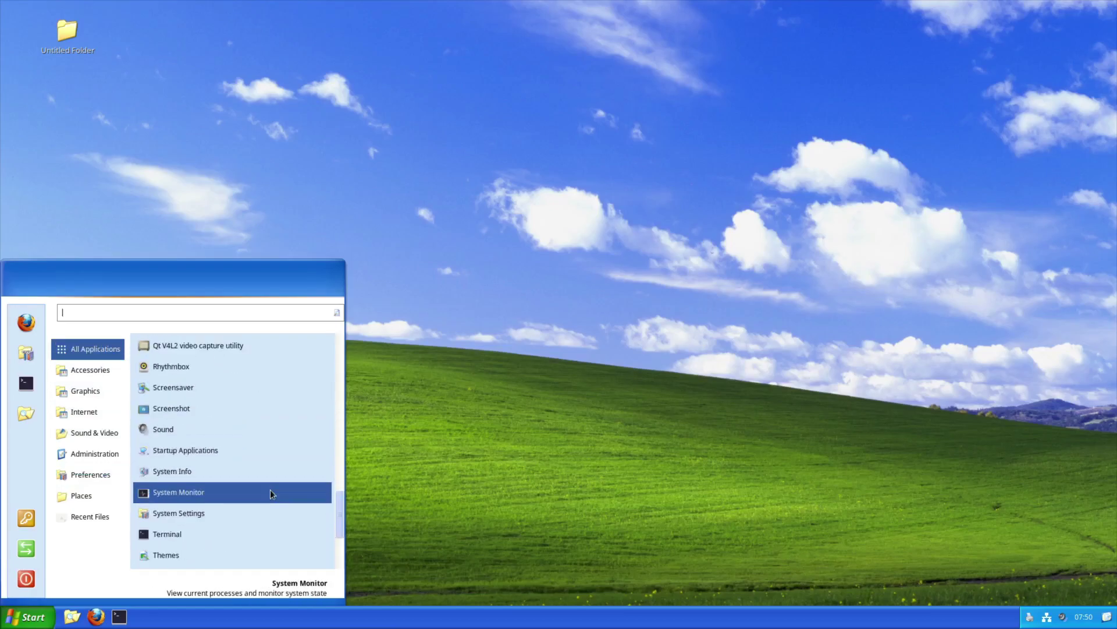
left_click(526, 504)
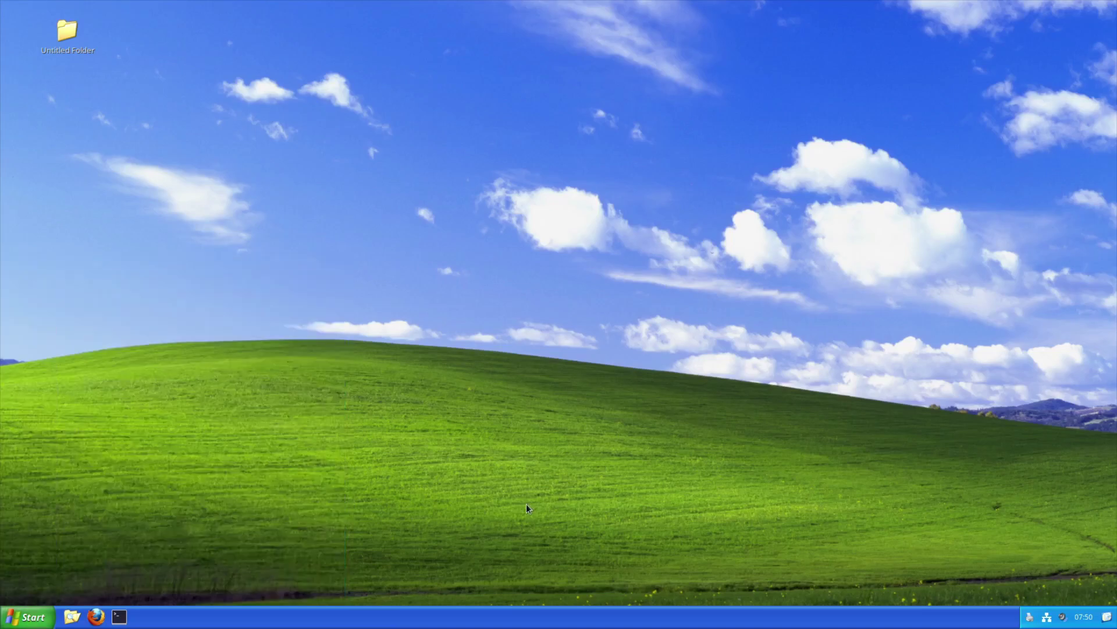
left_click(32, 617)
Launch a Terminal, move it to the screen centre, and run neofetch
left_click(119, 616)
left_click_drag(344, 17, 554, 169)
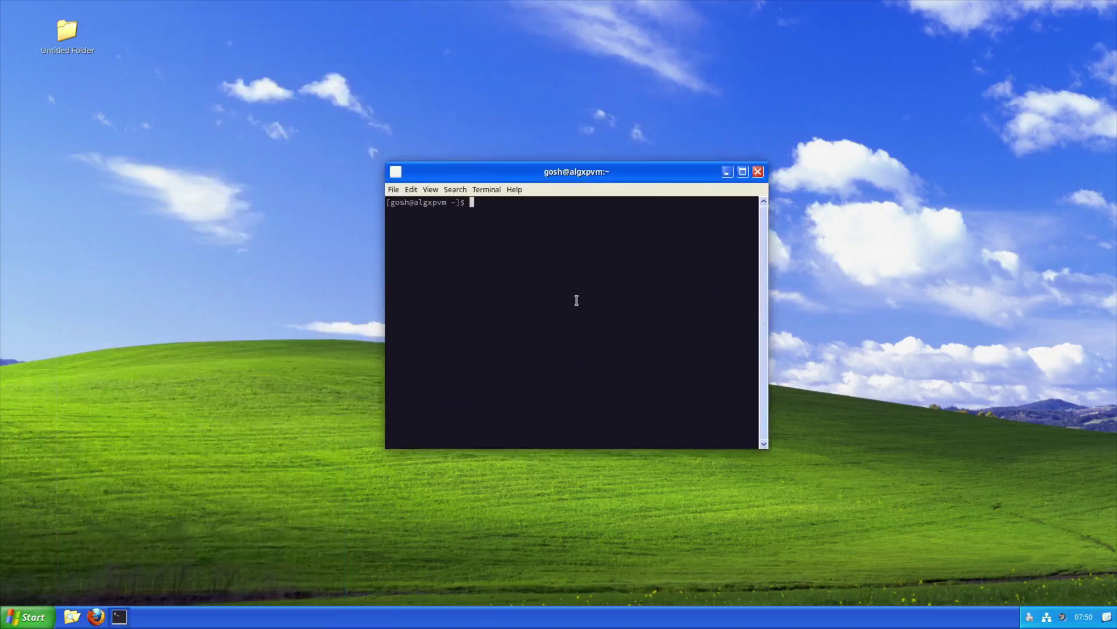
type("neofetch")
key("Return")
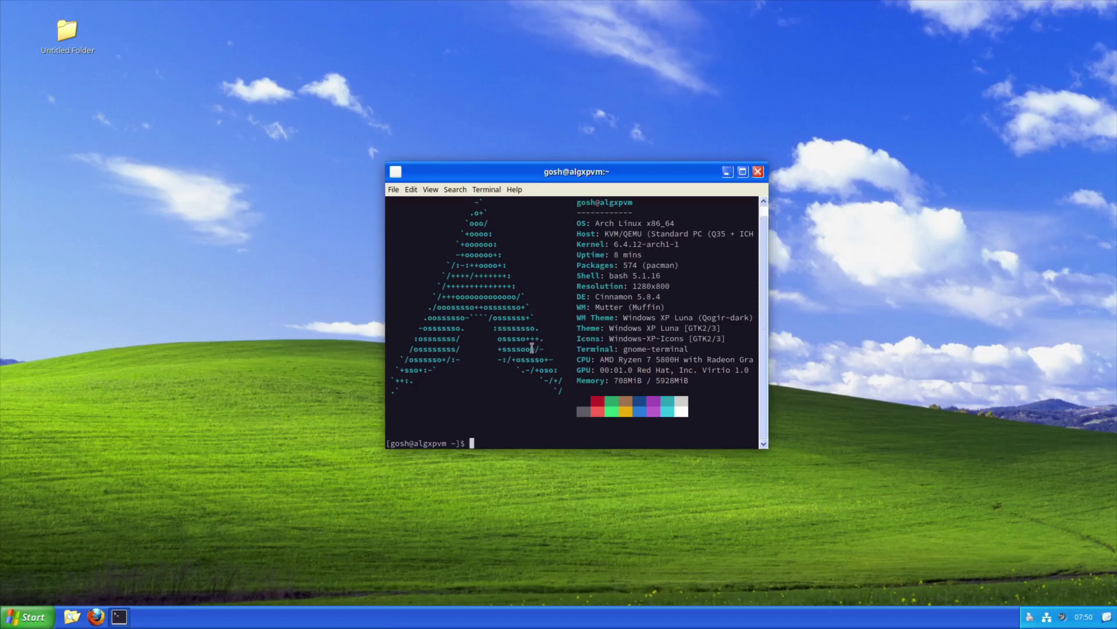
Look through the terminal's View and Help menus, then close them
scroll(764, 431, "up", 1)
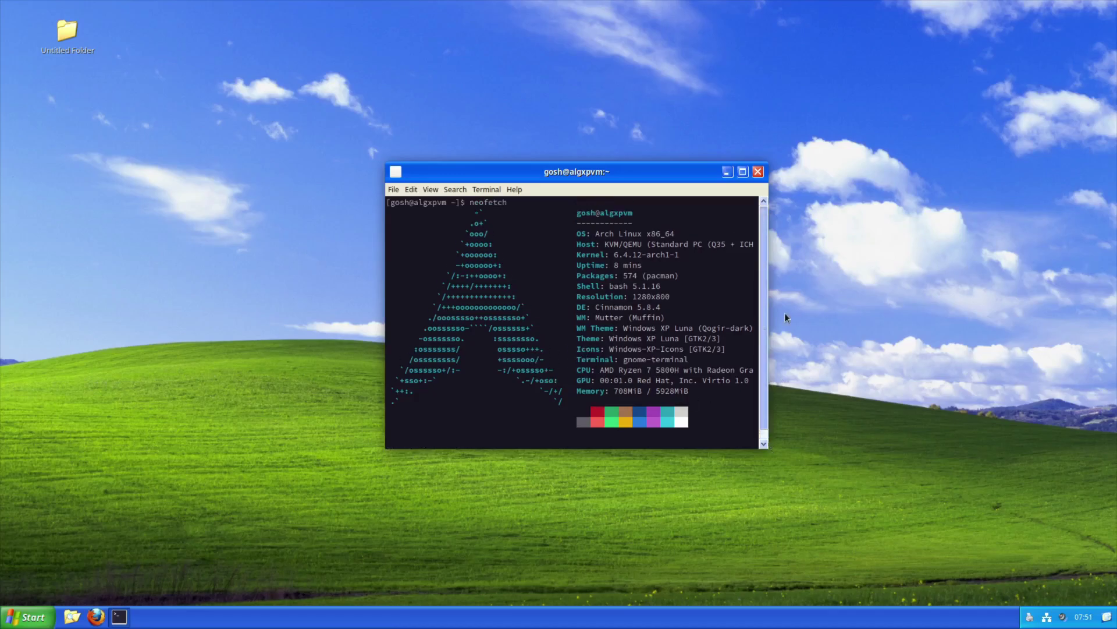
left_click_drag(764, 317, 777, 218)
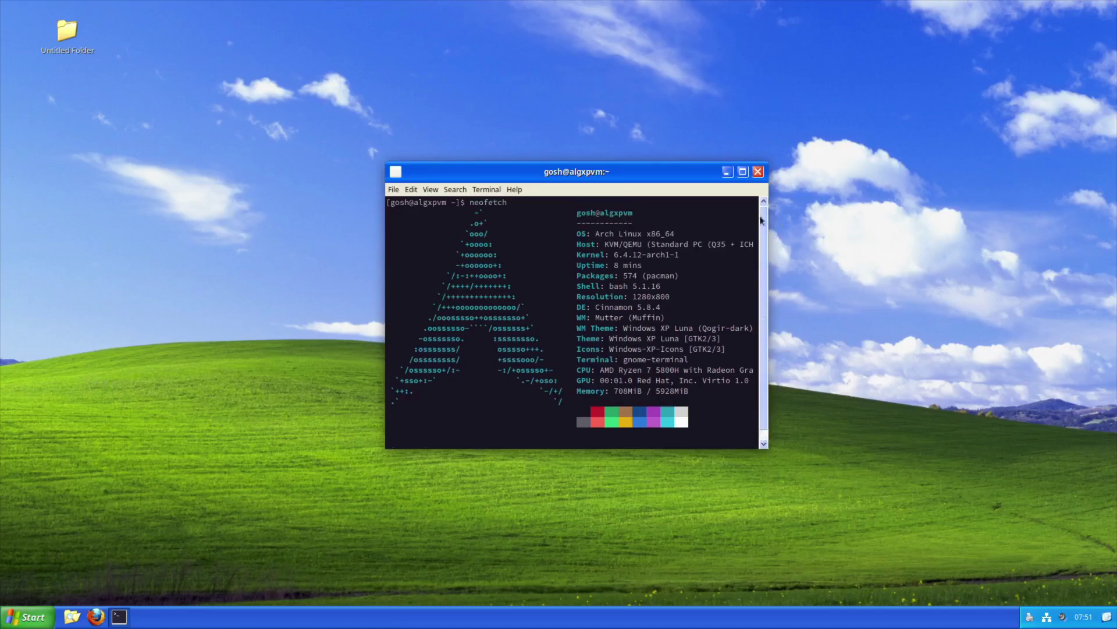
left_click(516, 191)
mouse_move(425, 192)
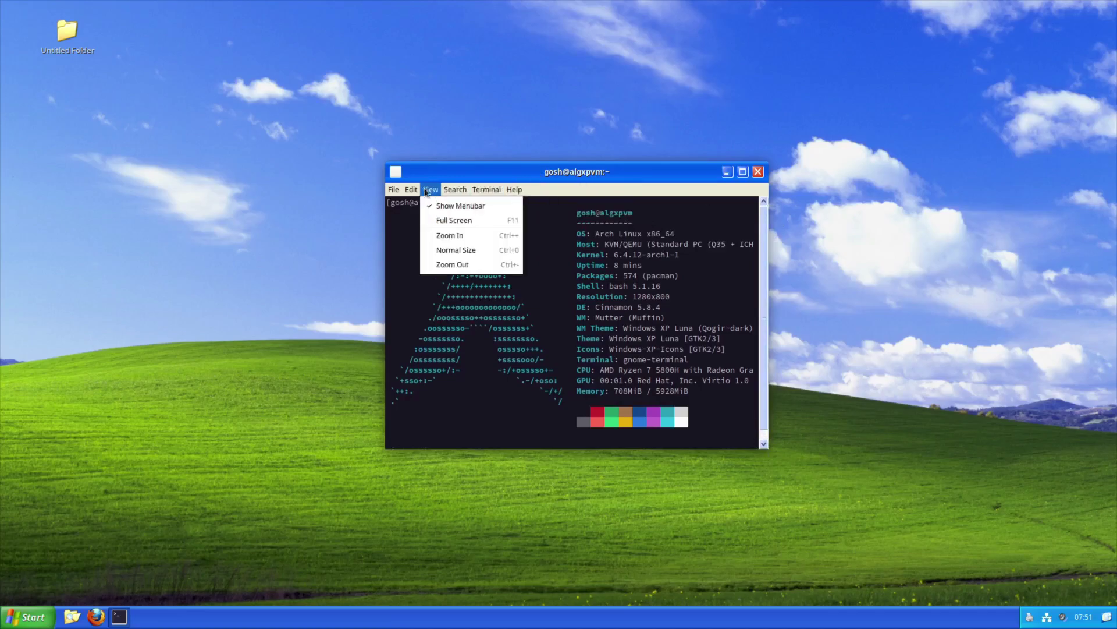
left_click(520, 189)
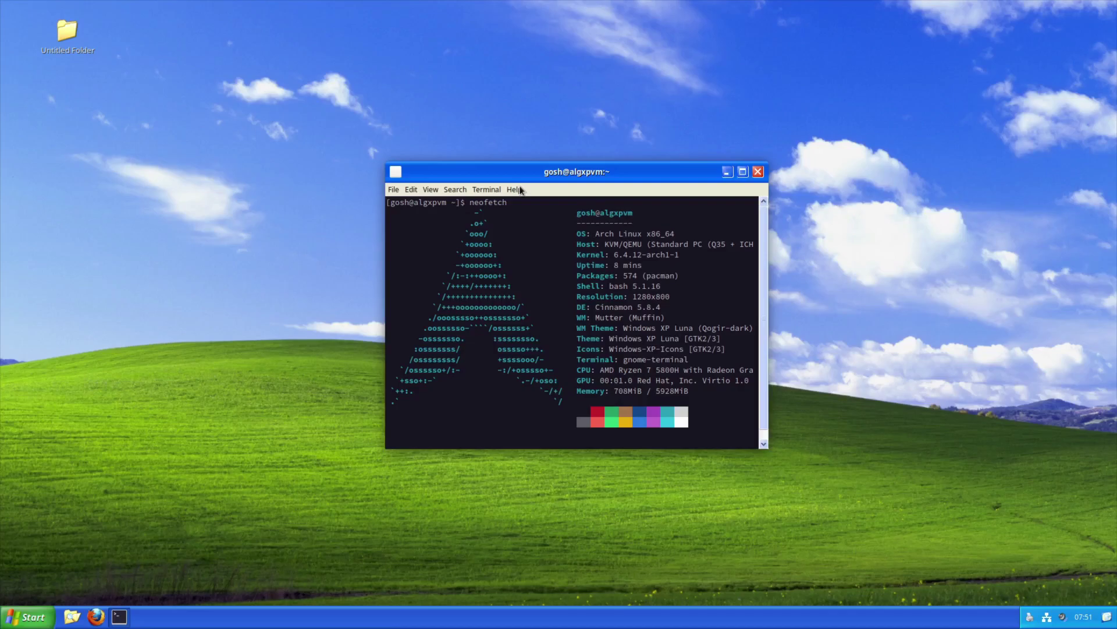
left_click(520, 189)
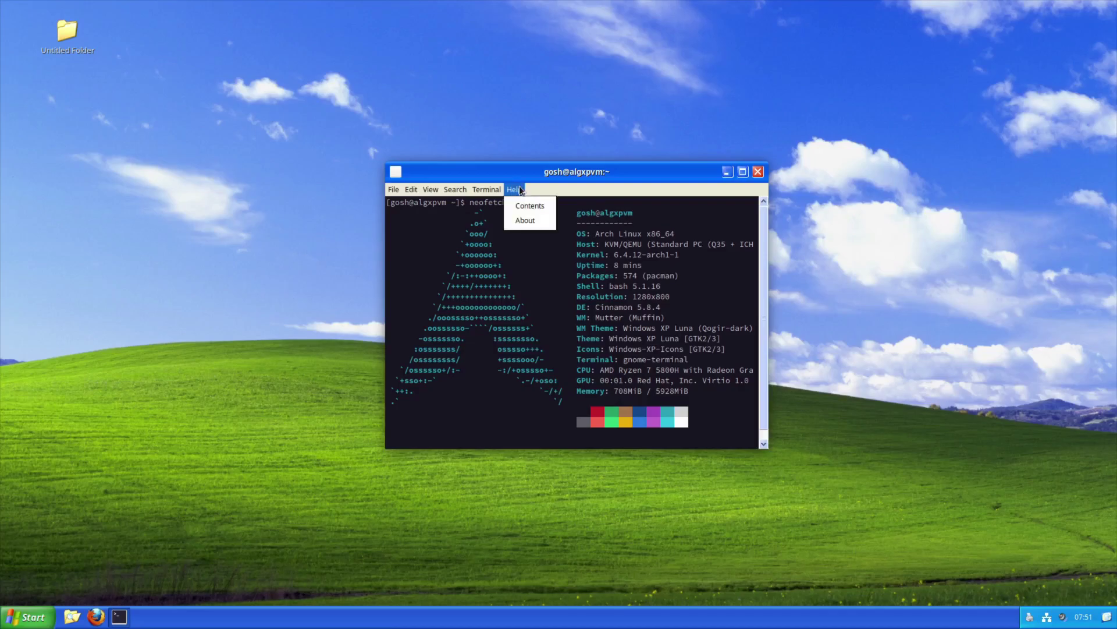
left_click(511, 192)
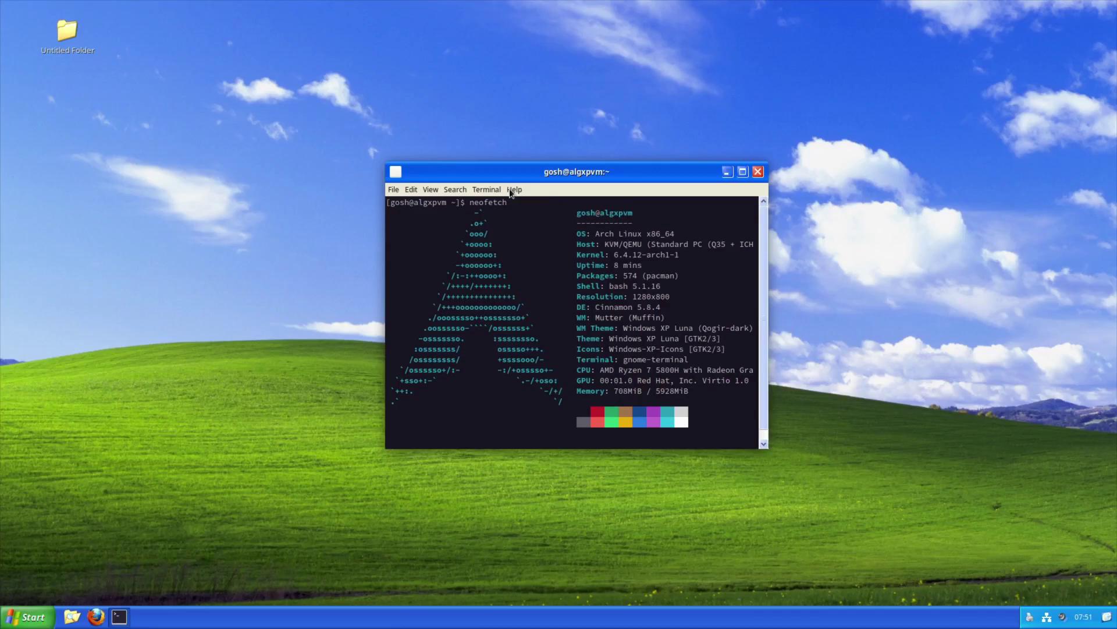
Select the neofetch system info lines from OS to Resolution, clearing and redoing the selection
left_click_drag(582, 233, 722, 379)
left_click(720, 380)
left_click_drag(635, 387, 585, 210)
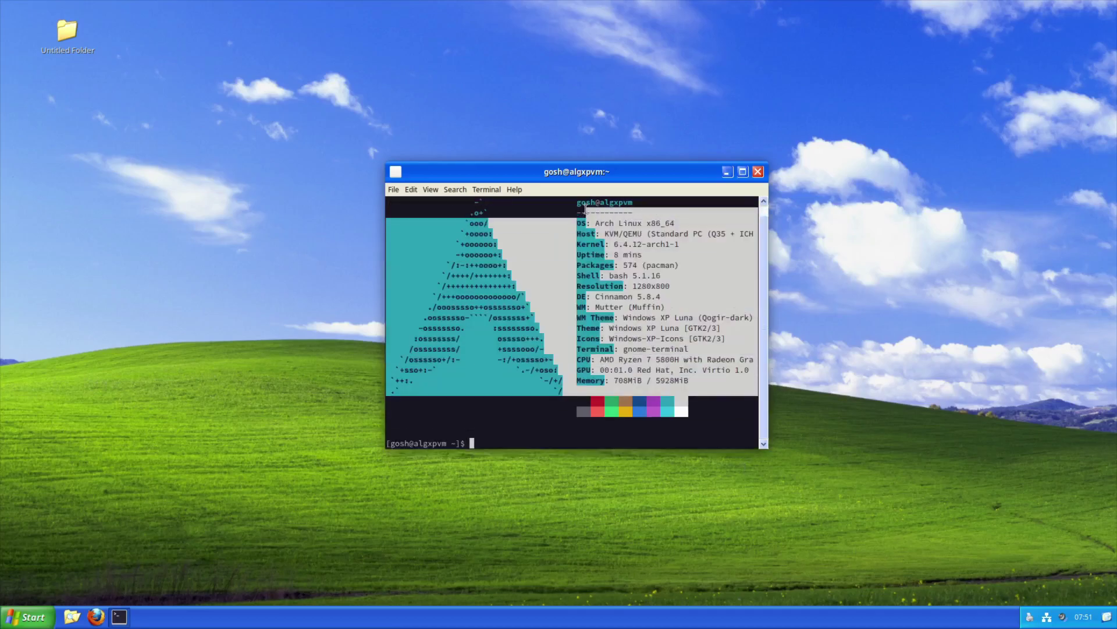
key("super")
key("Escape")
left_click(522, 406)
mouse_move(727, 389)
left_mouse_down()
mouse_move(531, 220)
mouse_move(547, 169)
mouse_move(588, 197)
mouse_move(629, 208)
mouse_move(725, 400)
left_mouse_up()
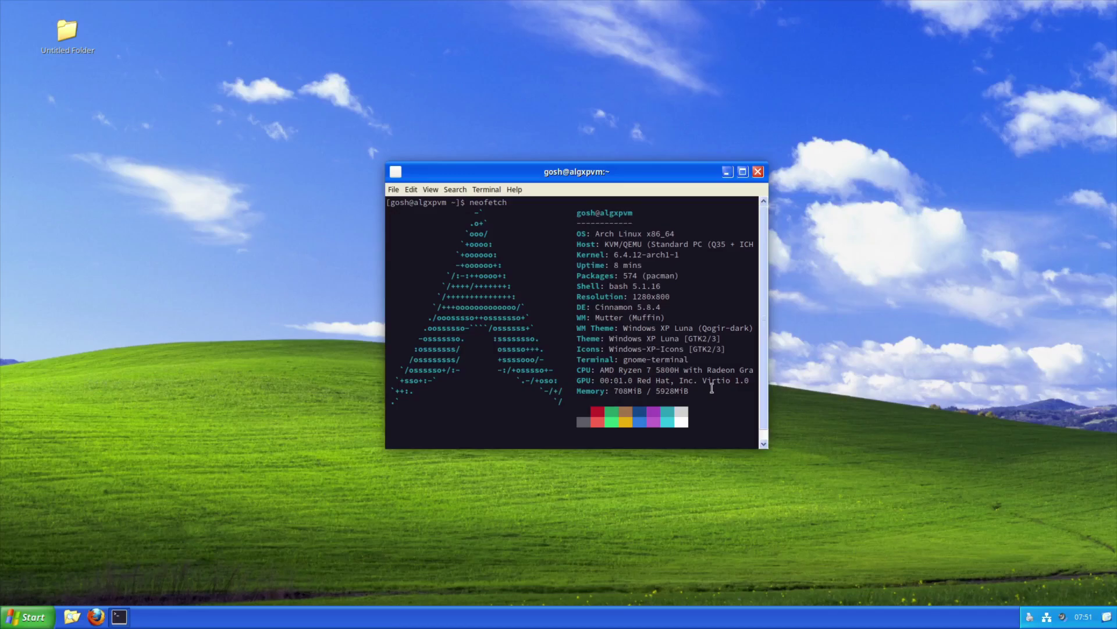
Select the neofetch output from the Memory line up to the prompt, then clear it
left_click_drag(712, 388, 327, 180)
left_click(386, 238)
left_click(713, 401)
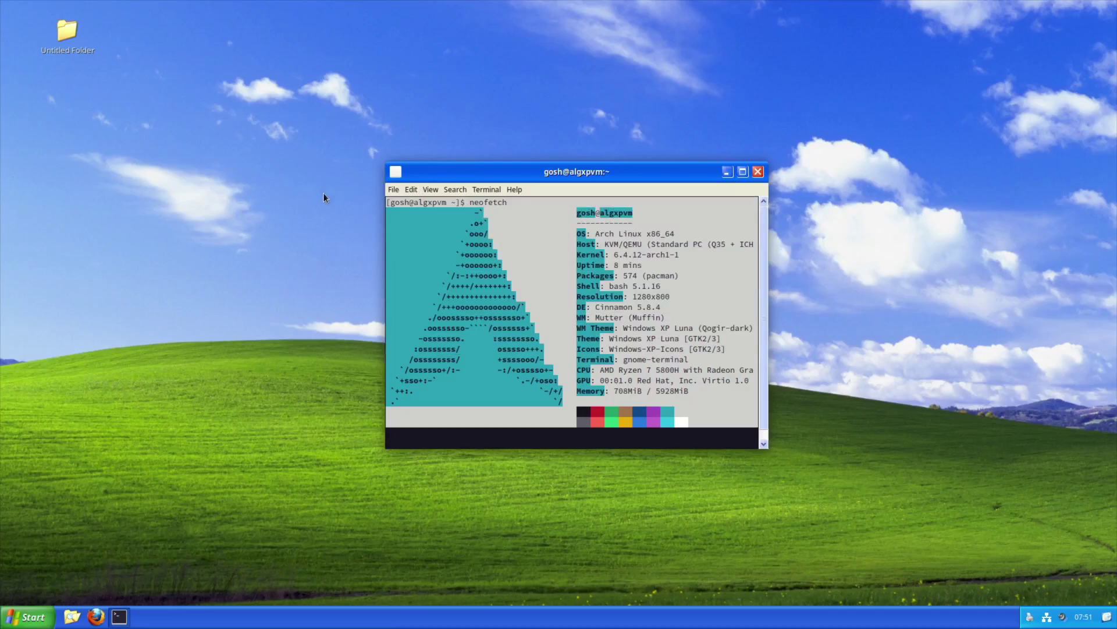
left_click(540, 326)
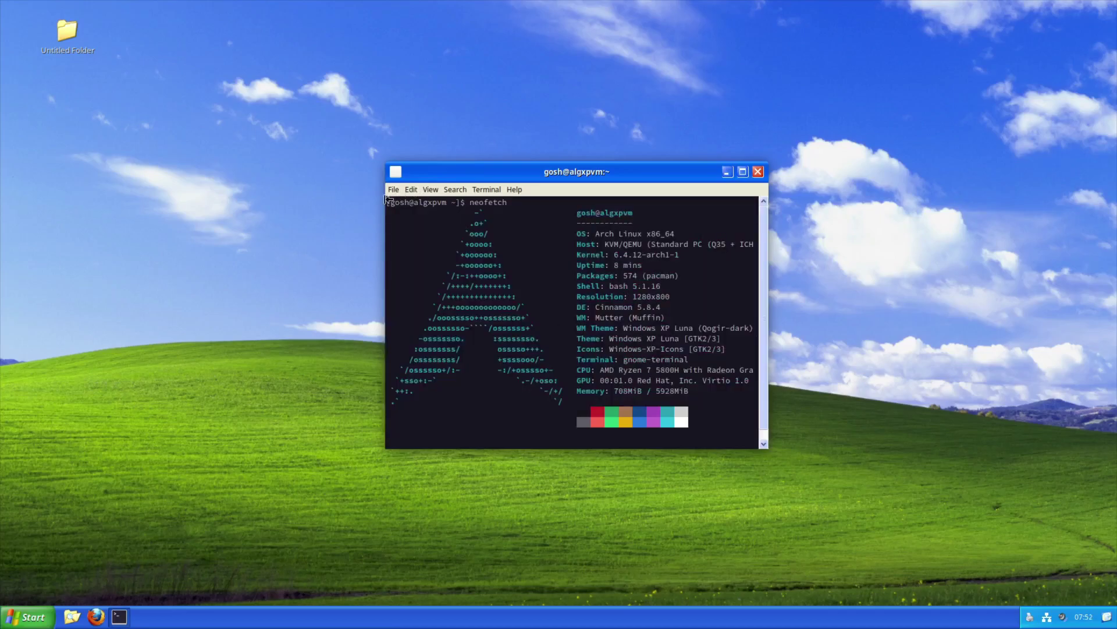
Select the whole neofetch output, then close the terminal and open the application menu
left_click_drag(388, 201, 750, 403)
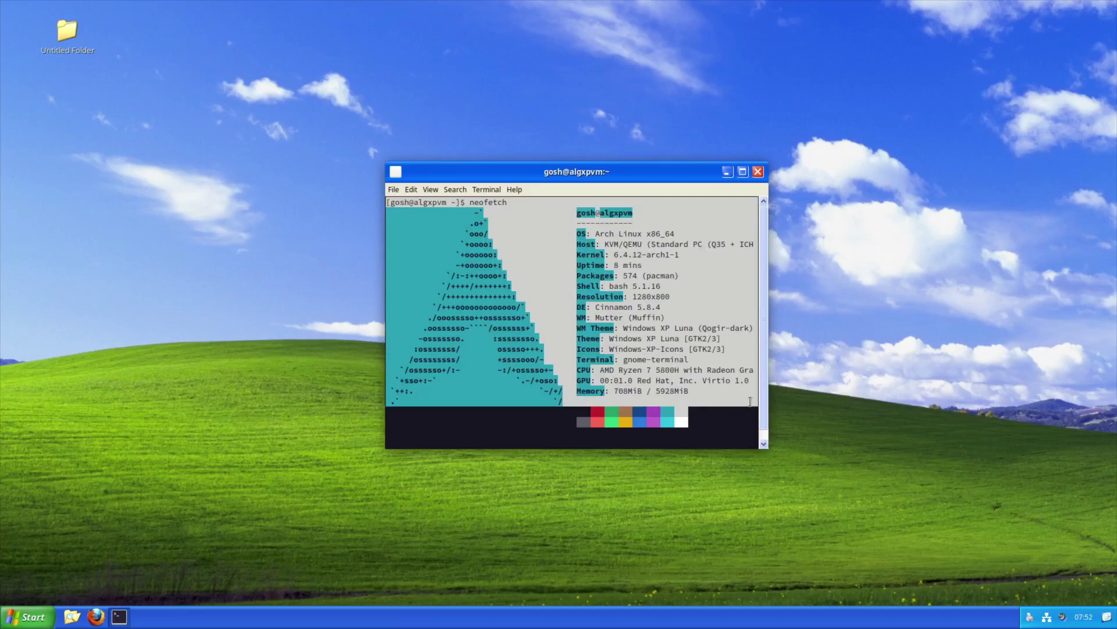
left_click_drag(750, 402, 375, 191)
left_click(639, 278)
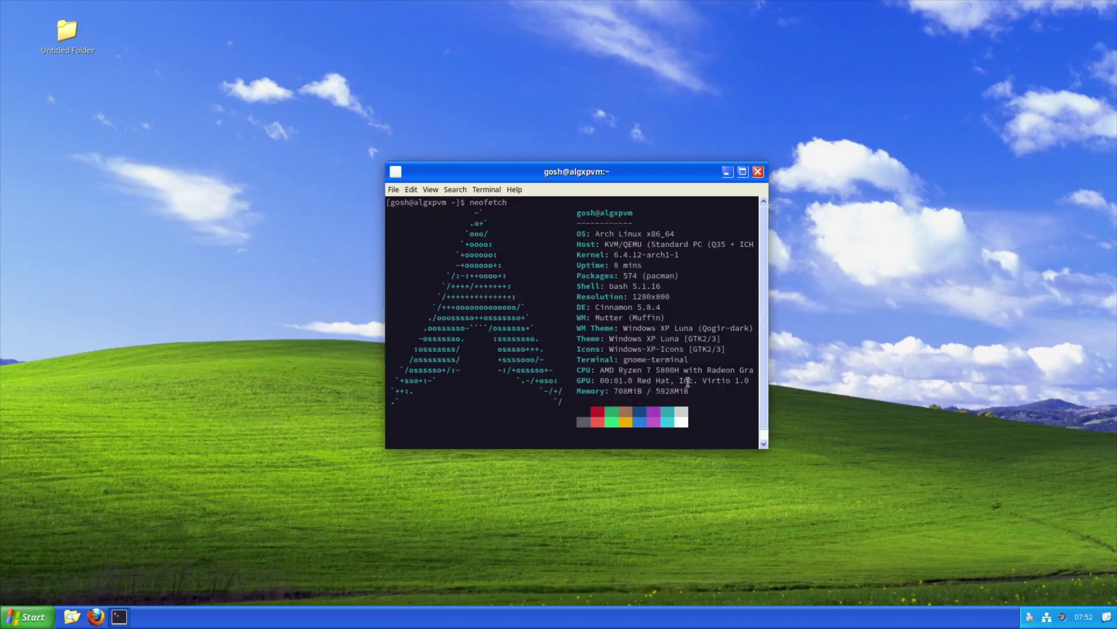
left_click_drag(703, 392, 353, 192)
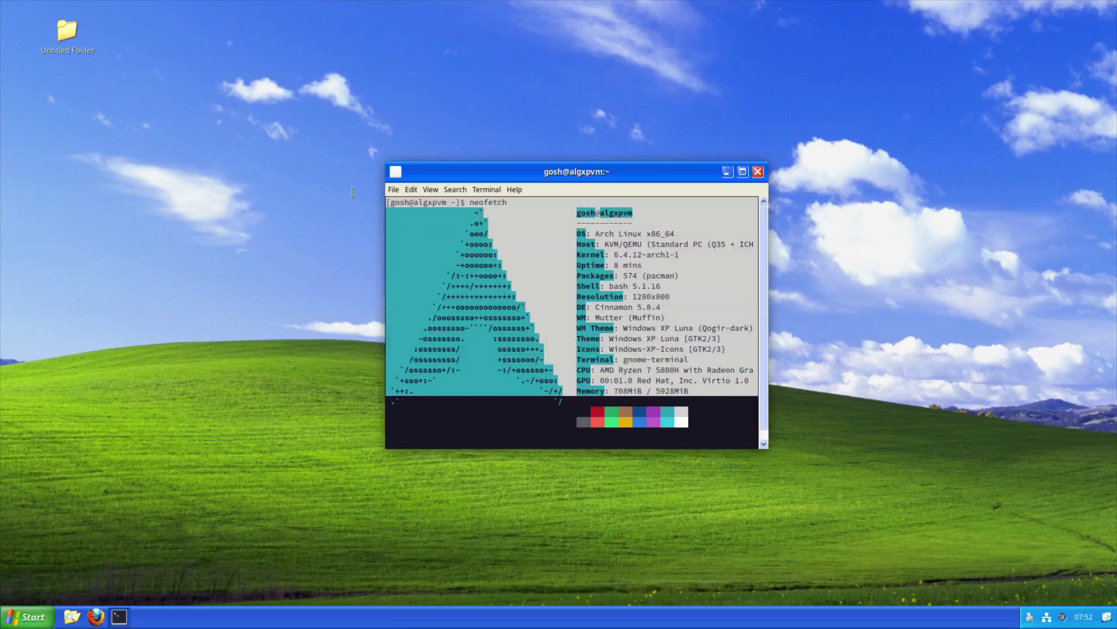
left_click(758, 172)
left_click(28, 617)
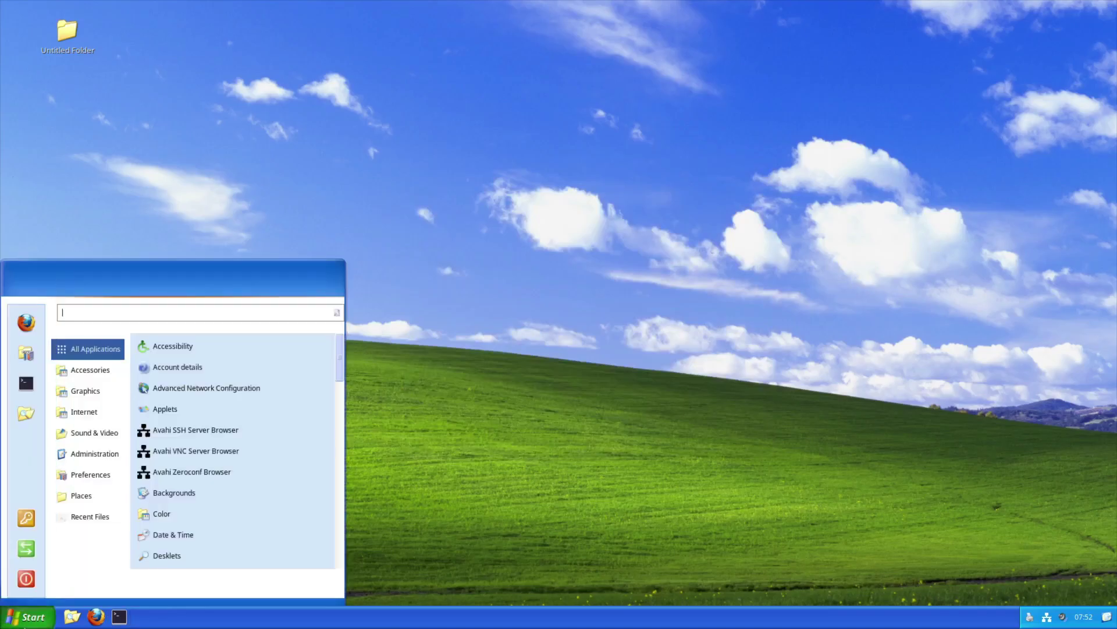